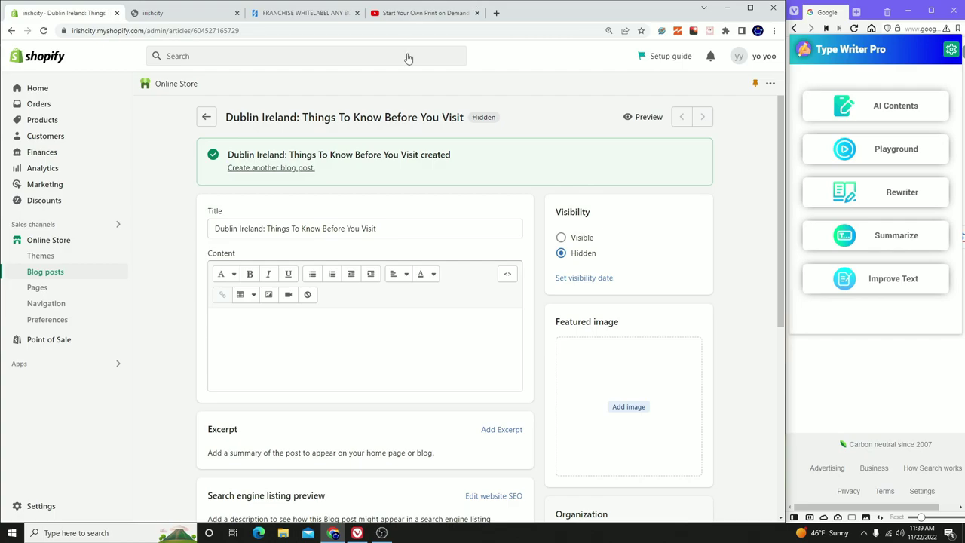
Look through the print-on-demand Shopify store playlist on YouTube and return to the Dublin blog post in Shopify.
click(422, 12)
scroll(474, 256, down, 3)
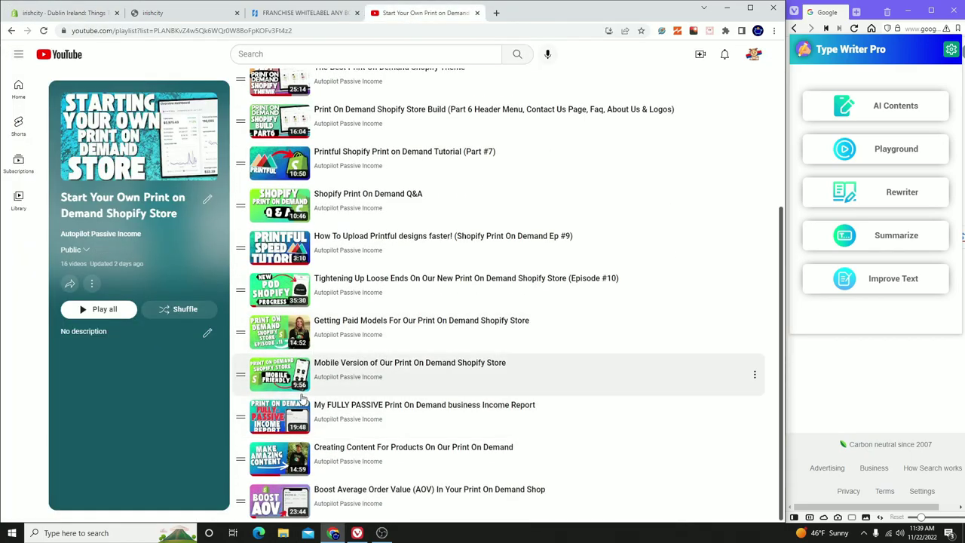
scroll(289, 402, up, 3)
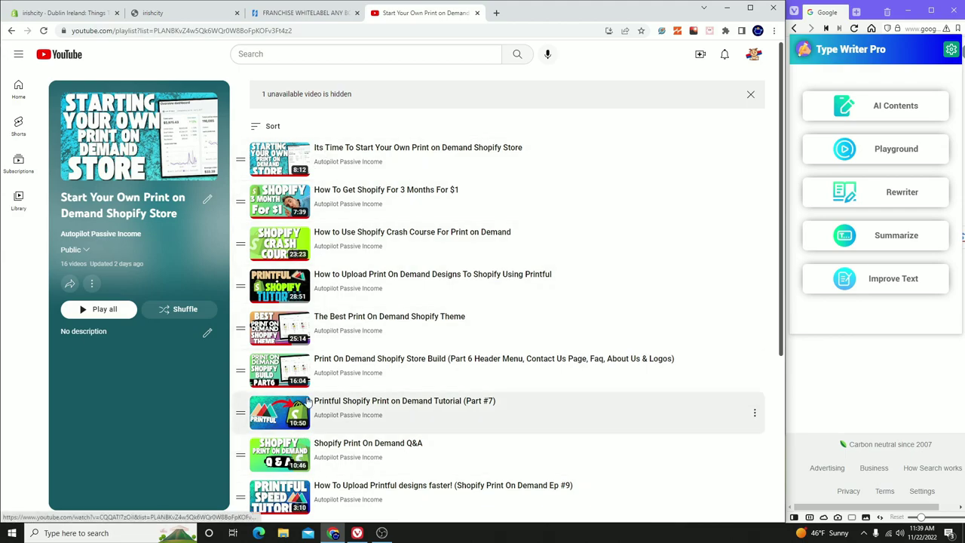
scroll(307, 279, down, 2)
scroll(316, 301, down, 2)
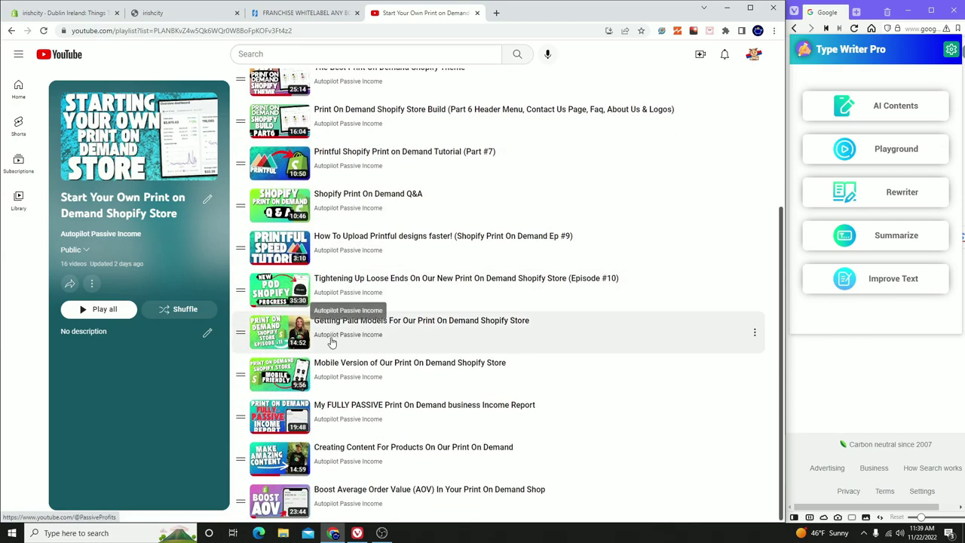
scroll(324, 332, up, 4)
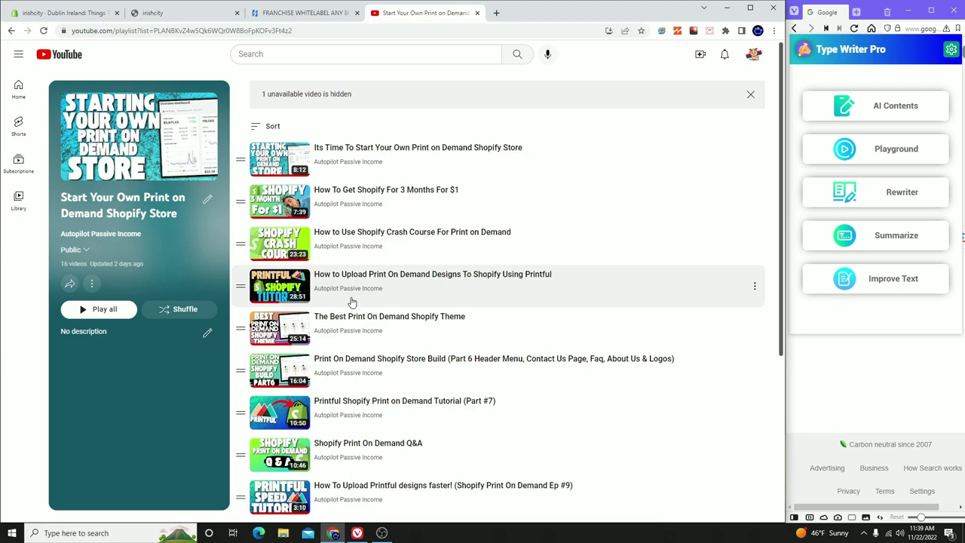
click(156, 16)
click(64, 13)
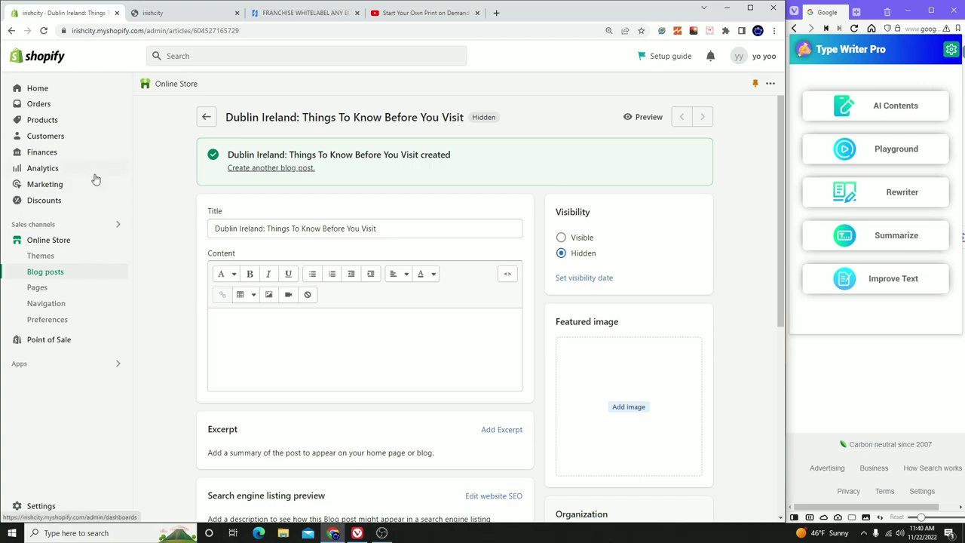
Switch to the Vivaldi browser, go to typewriterai.app and view the TYPE WRITER AI product page.
click(842, 386)
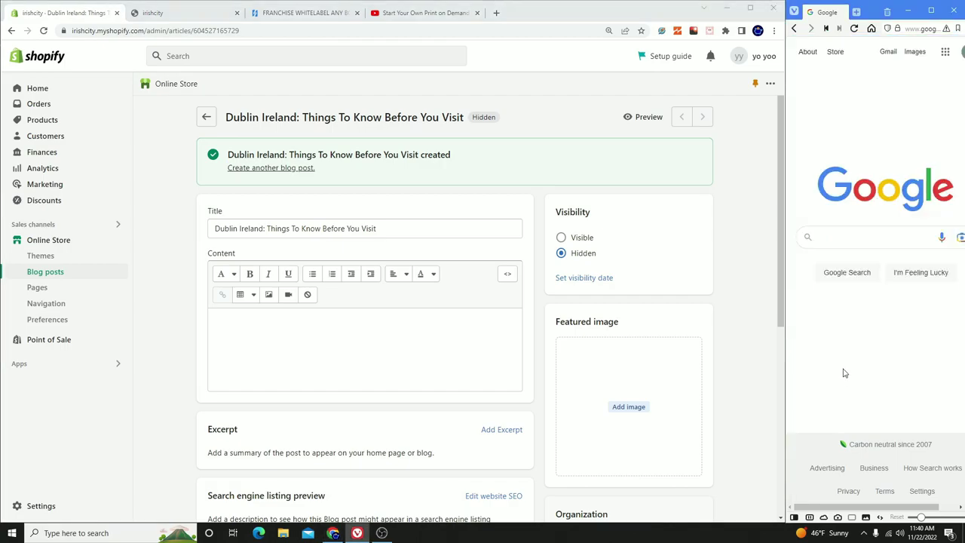
click(932, 10)
click(169, 25)
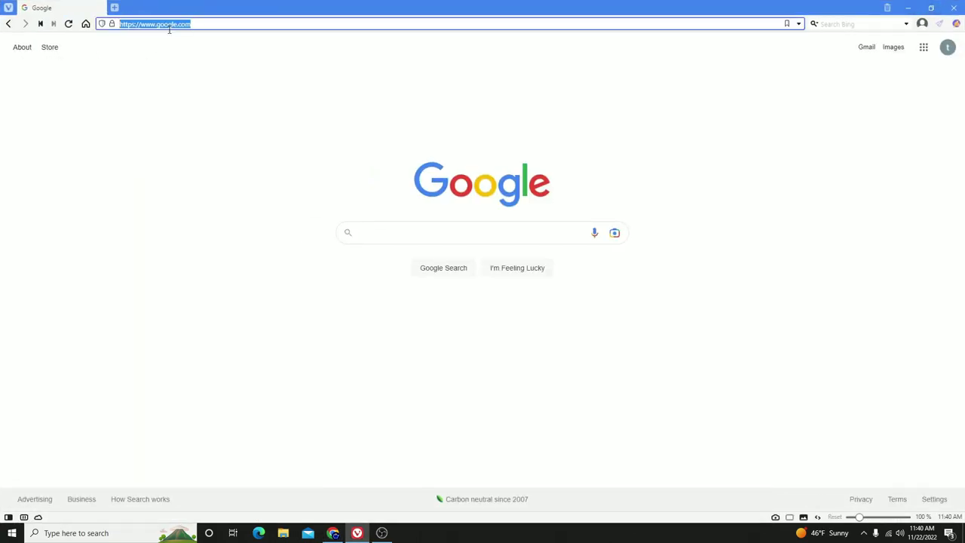
text(typewriterai.app/)
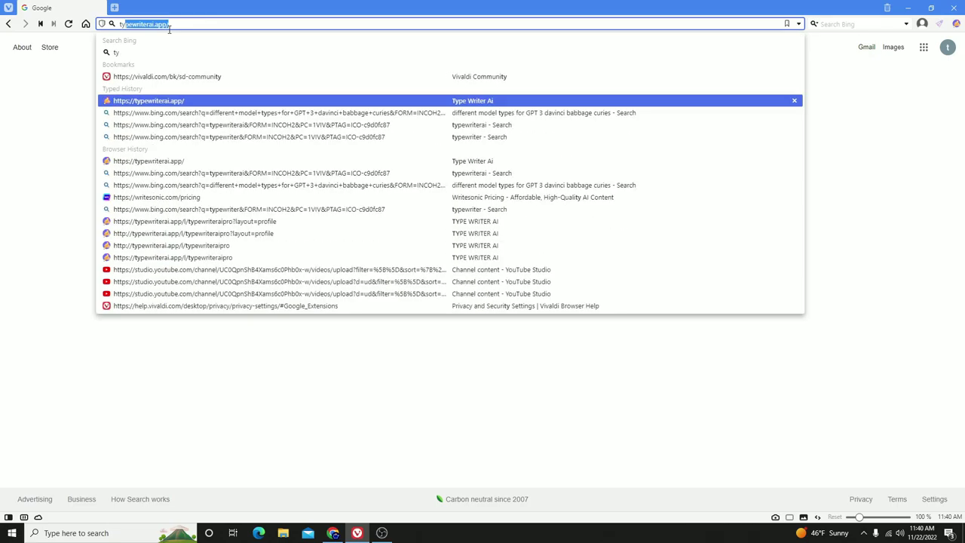
key(Return)
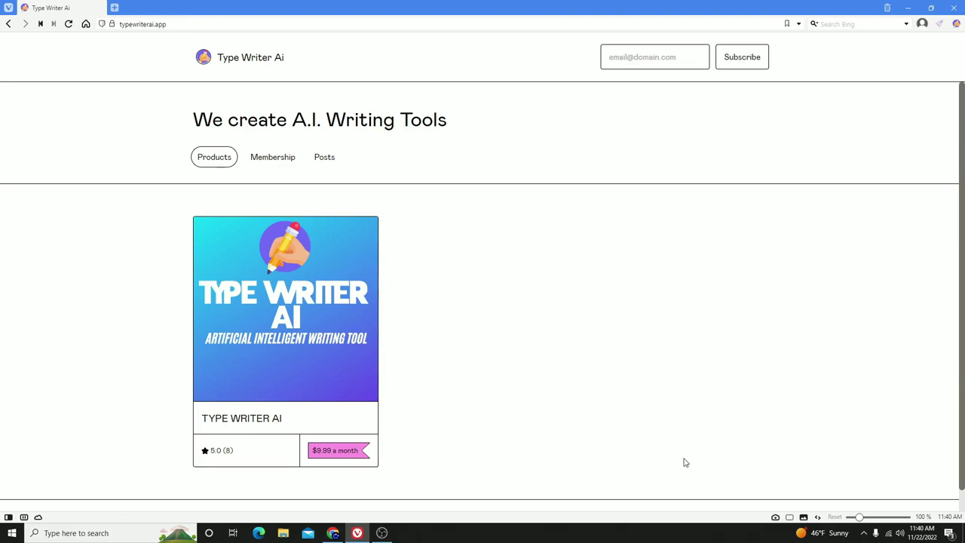
click(294, 357)
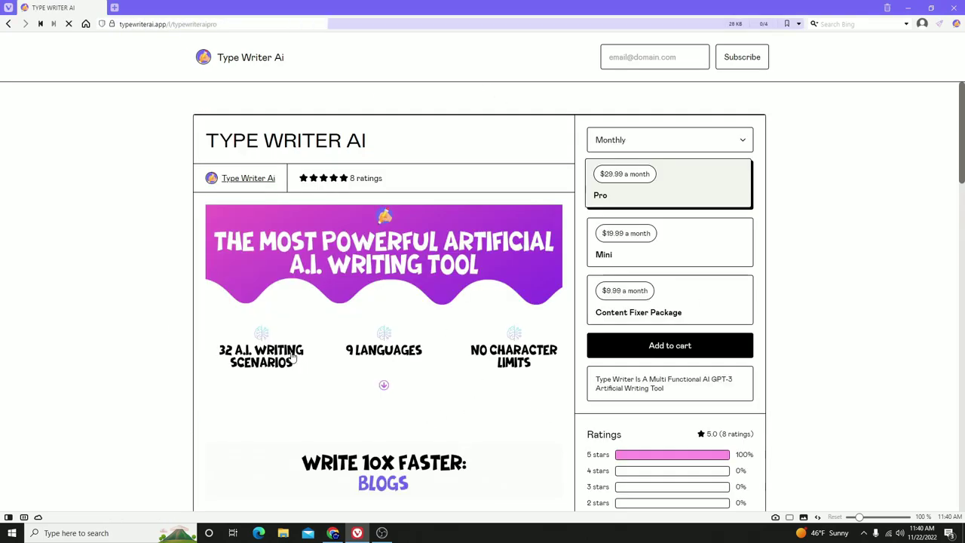
scroll(889, 246, down, 1)
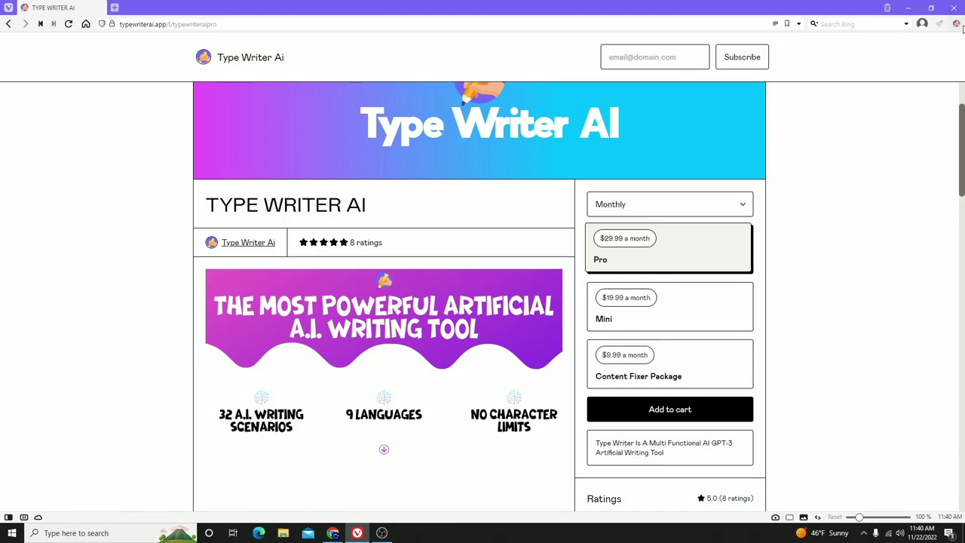
Open the Type Writer Pro extension and arrange its browser window side by side with the Shopify window.
click(956, 23)
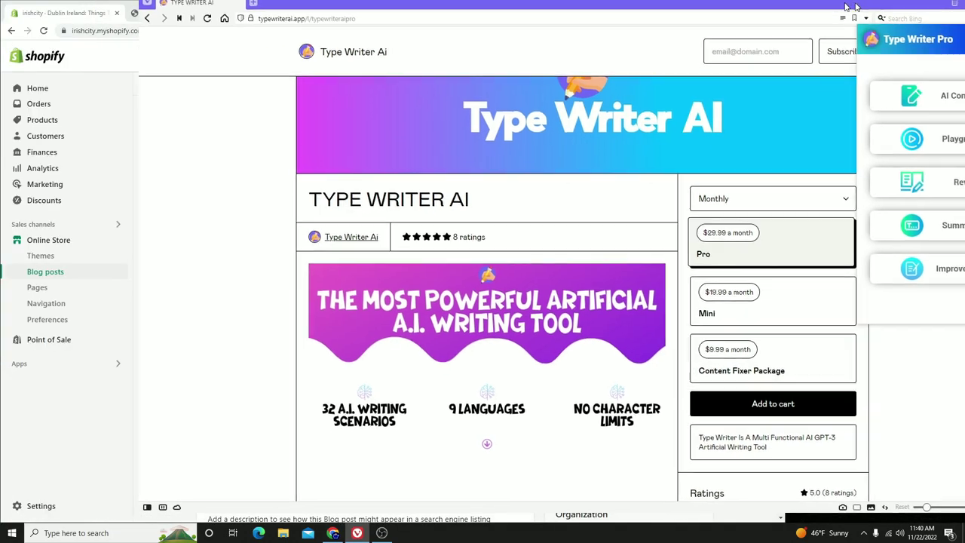
drag(855, 6, 964, 9)
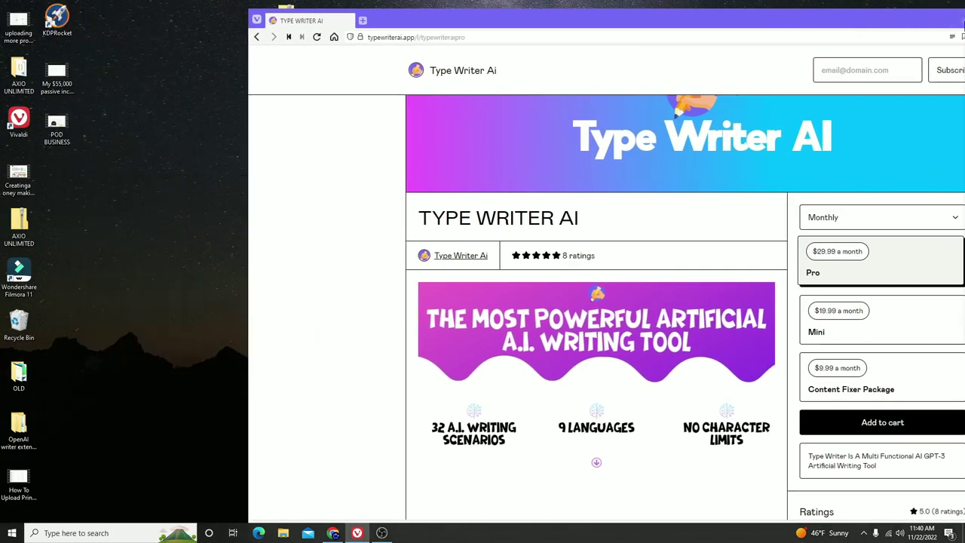
click(231, 193)
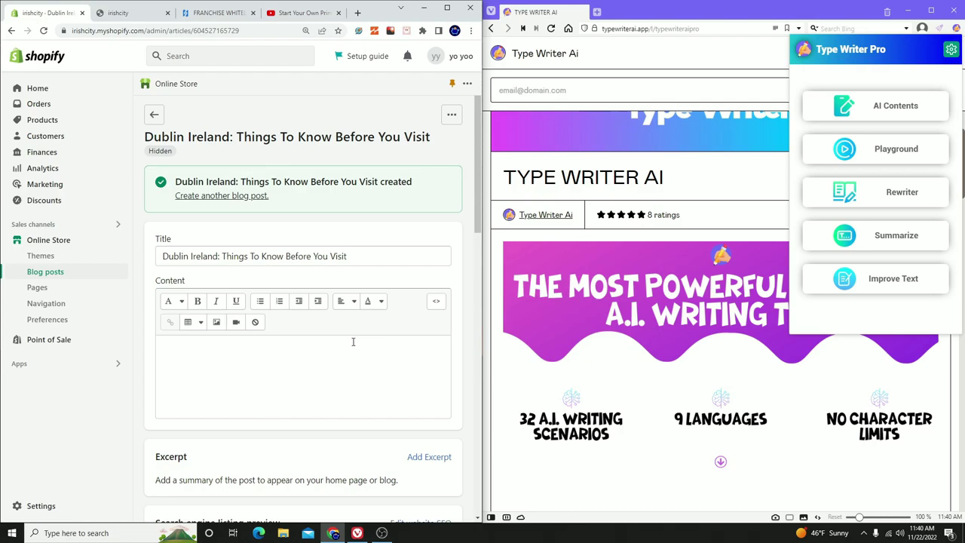
Copy the blog post's title and open the AI Contents tool in Type Writer Pro.
scroll(347, 339, down, 2)
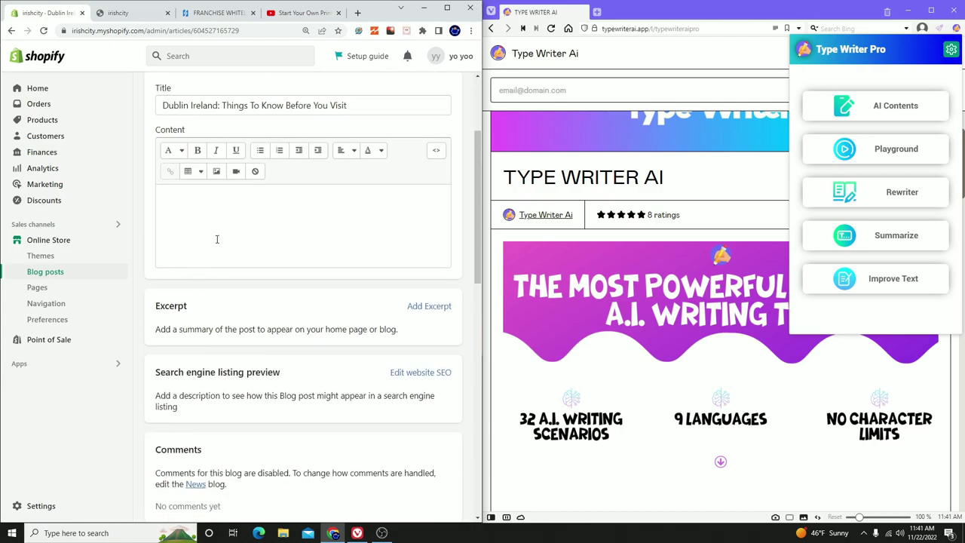
scroll(216, 239, up, 2)
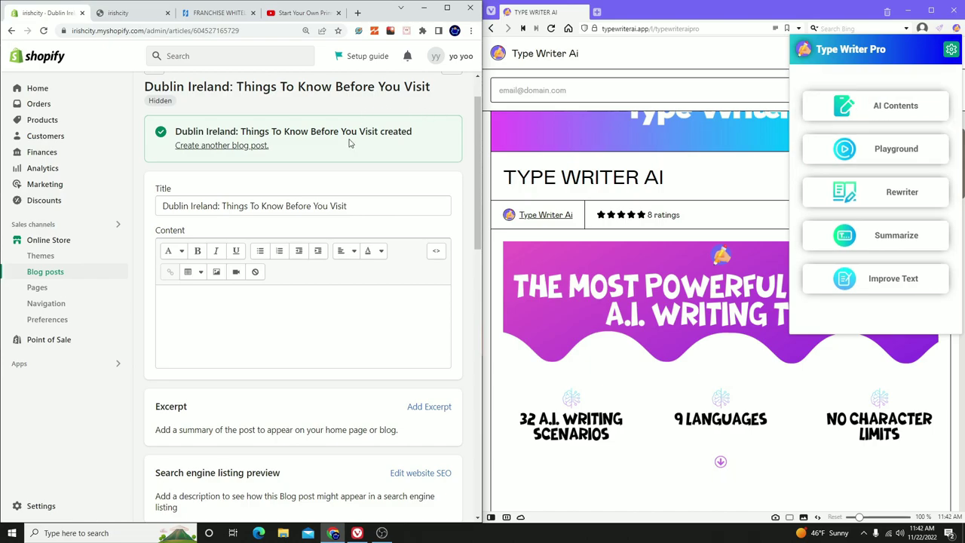
drag(394, 212, 81, 222)
key(ctrl+c)
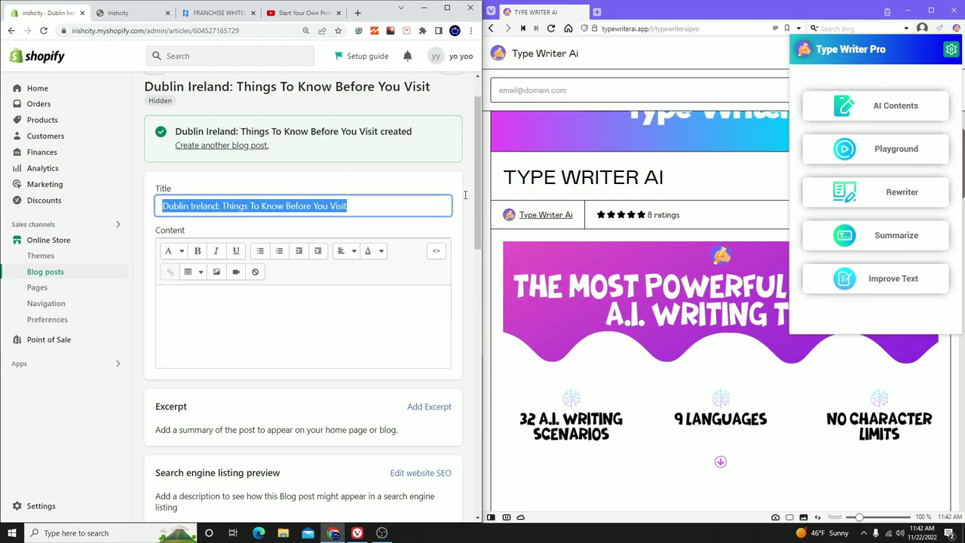
click(895, 106)
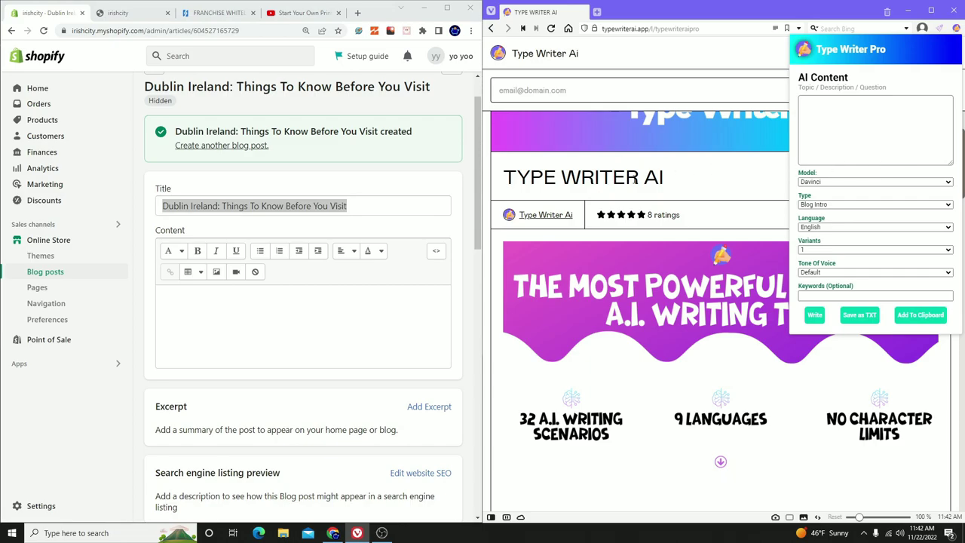
click(364, 300)
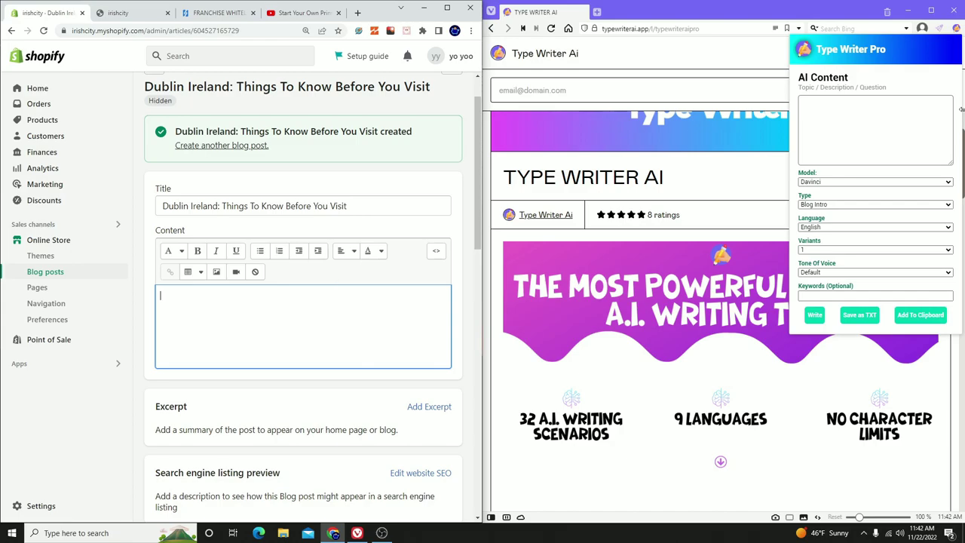
Generate an outline from the copied blog title with the Davinci 2 model and the Blog Outline type.
click(829, 182)
click(820, 196)
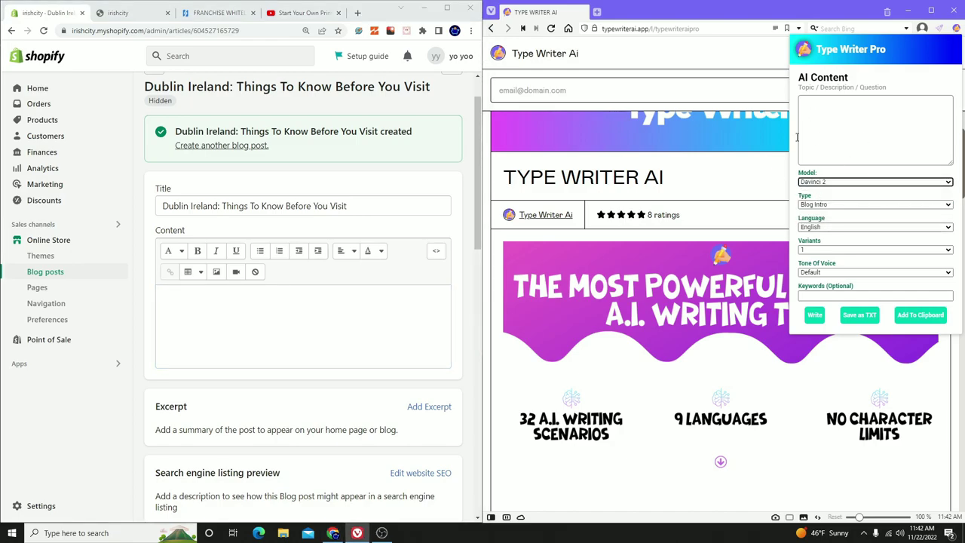
click(846, 122)
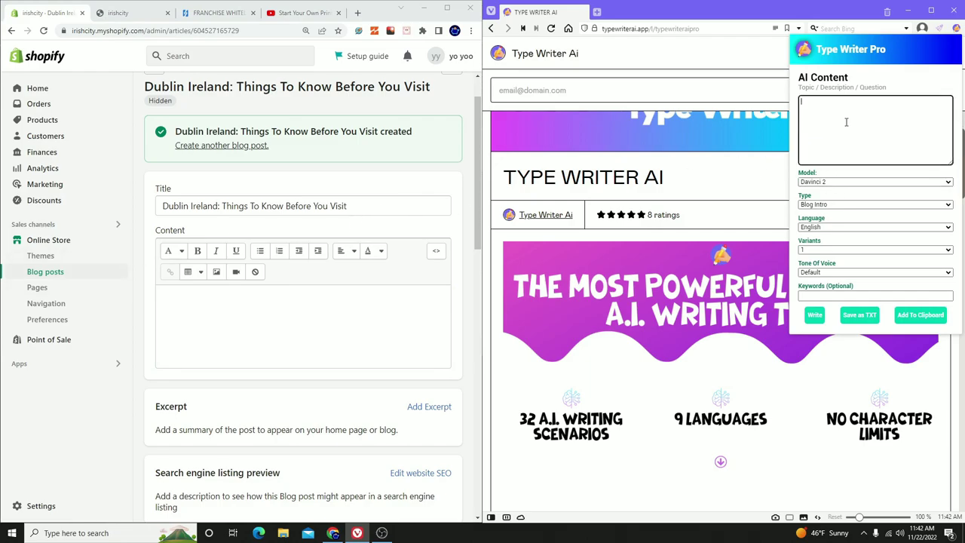
key(ctrl+v)
click(814, 205)
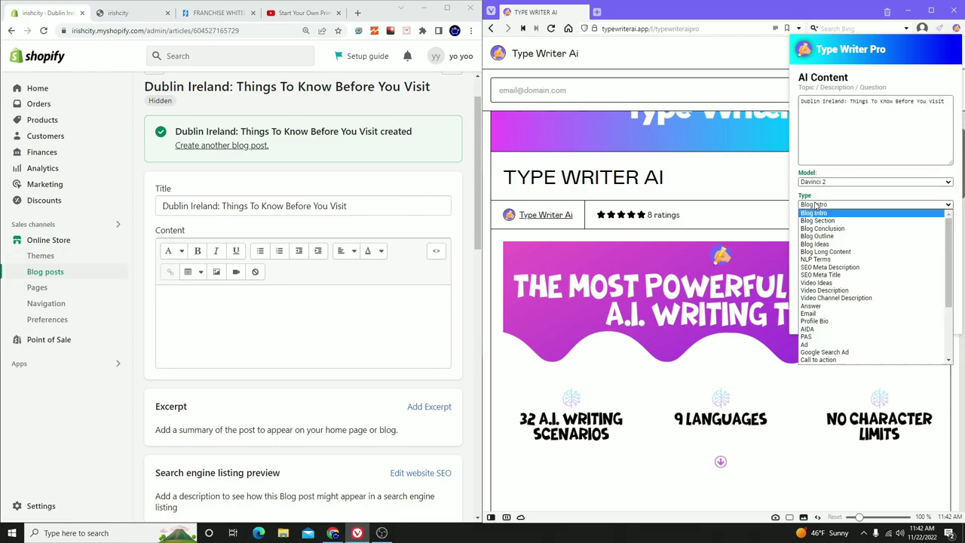
click(820, 236)
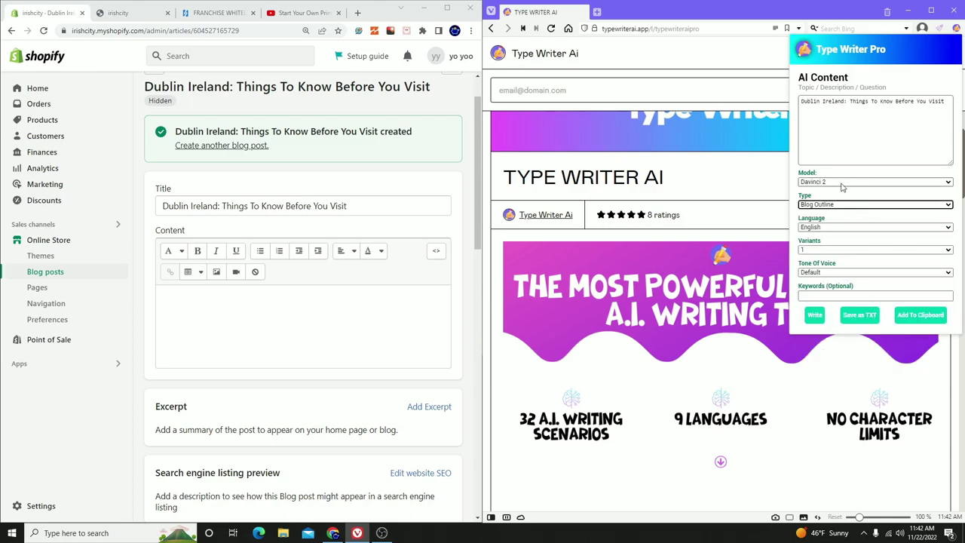
click(818, 315)
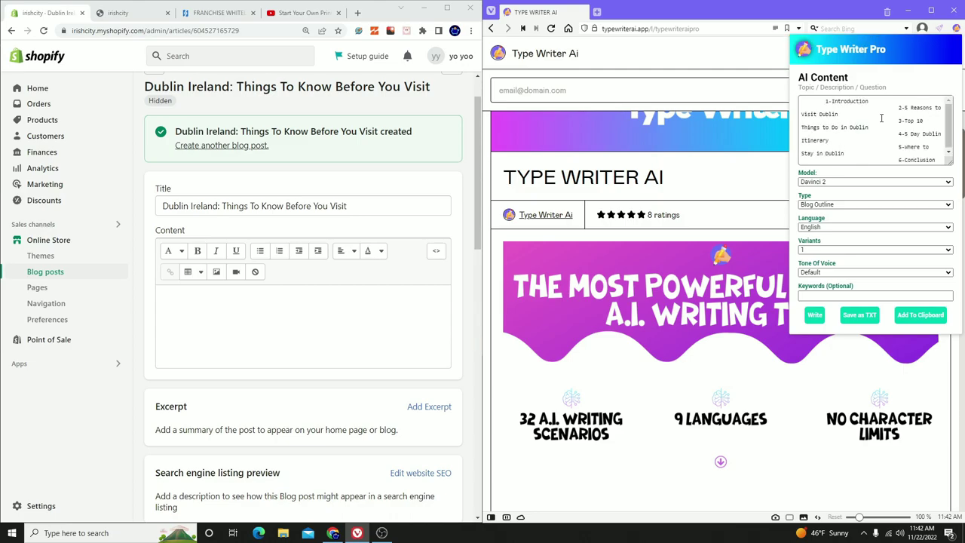
Copy the whole generated outline into the content of the Shopify blog post.
click(824, 96)
key(ctrl+a)
key(ctrl+c)
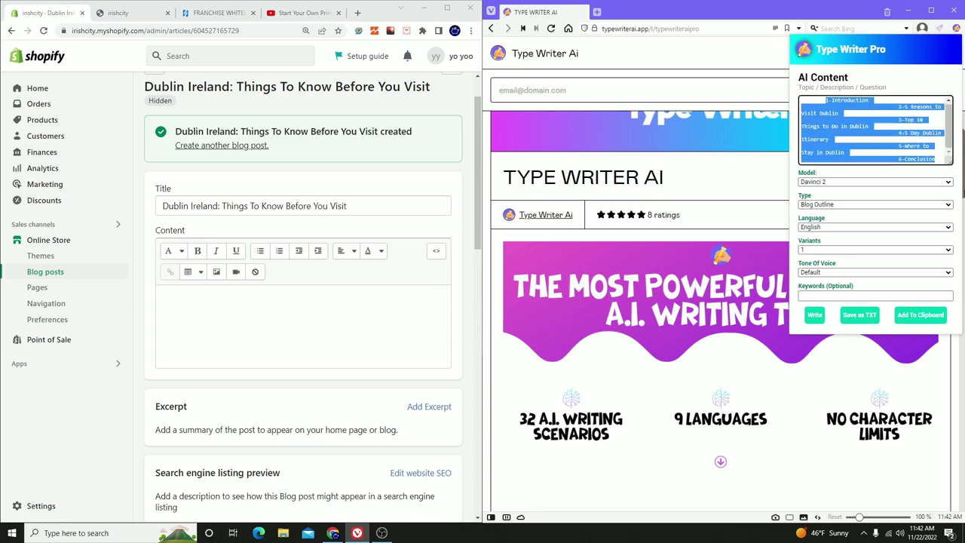
click(232, 295)
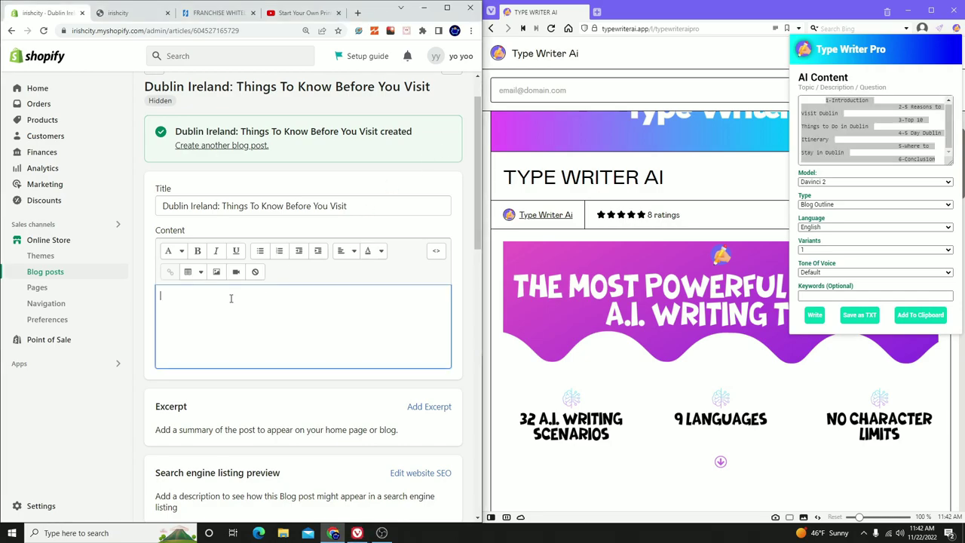
key(ctrl+v)
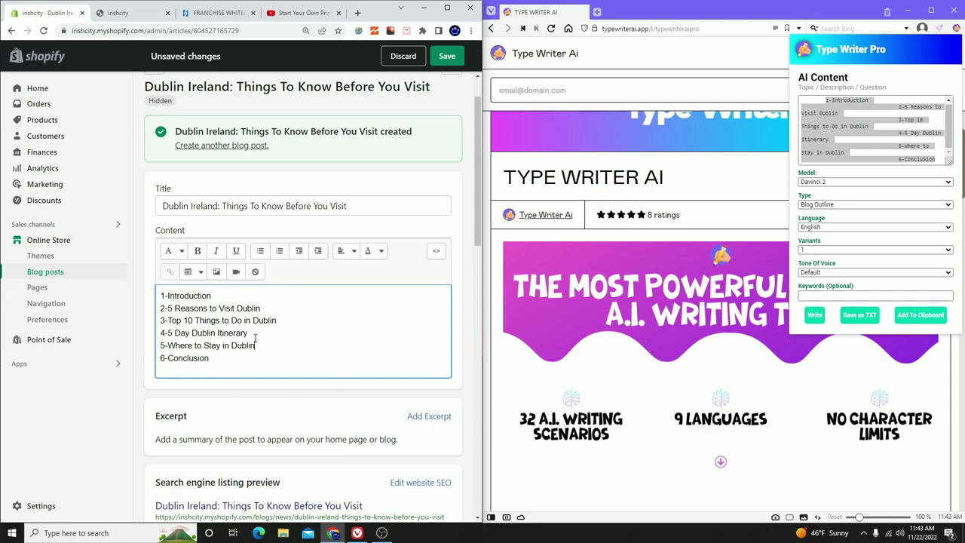
Replace the text of outline item 5 with "Foods To Try In Dublin".
drag(173, 346, 268, 344)
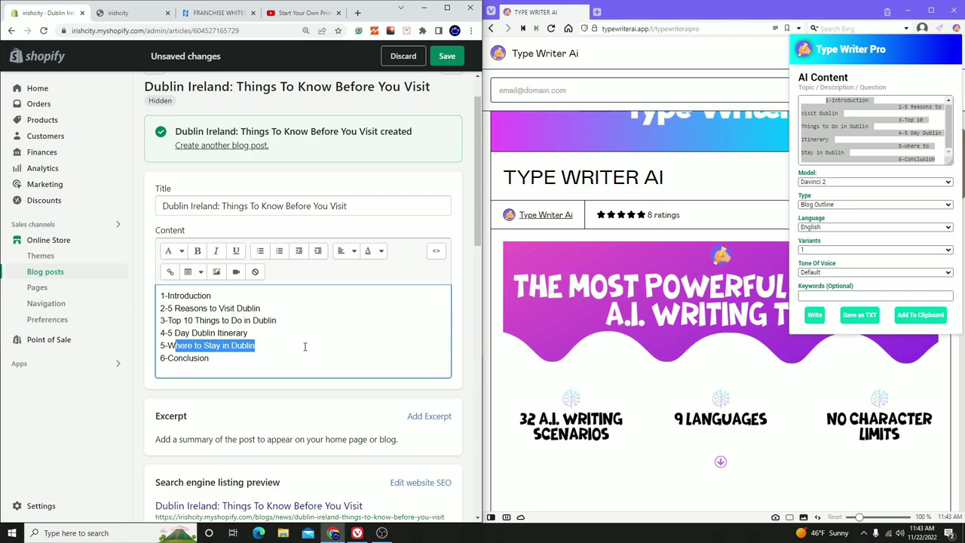
key(BackSpace)
key(BackSpace)
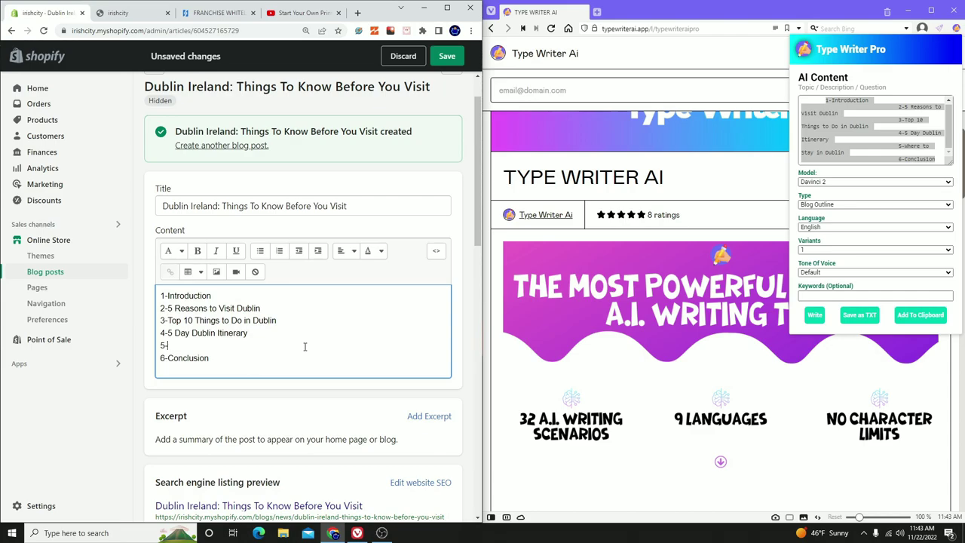
text(Foods To Try In Dublin)
Change outline item 4 to "Top 5 Things to Do in Dublin", reusing the wording of item 3.
drag(275, 321, 159, 321)
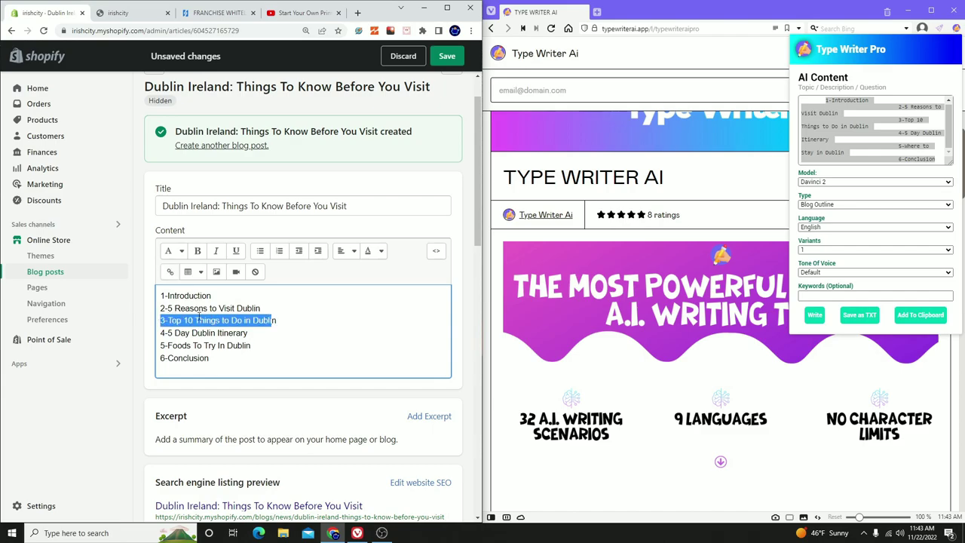
click(231, 321)
click(168, 332)
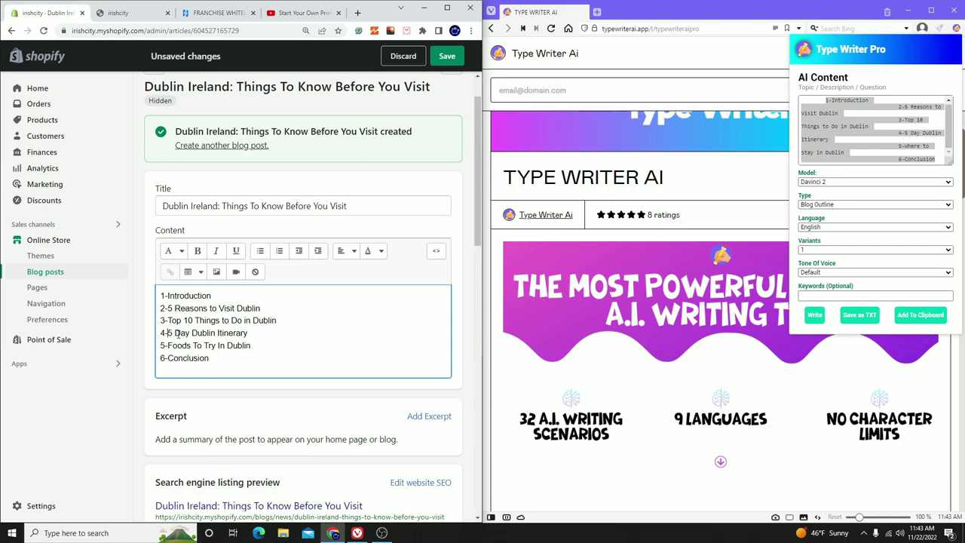
text(Top)
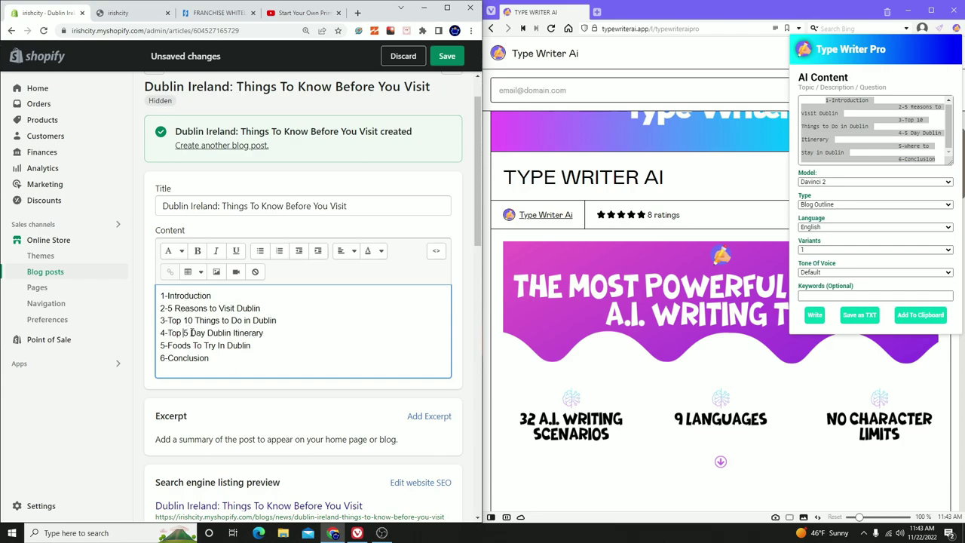
drag(191, 333, 259, 343)
click(267, 336)
mouse_move(195, 320)
mouse_down()
mouse_move(279, 320)
mouse_move(191, 332)
mouse_up()
key(ctrl+c)
key(BackSpace)
key(ctrl+v)
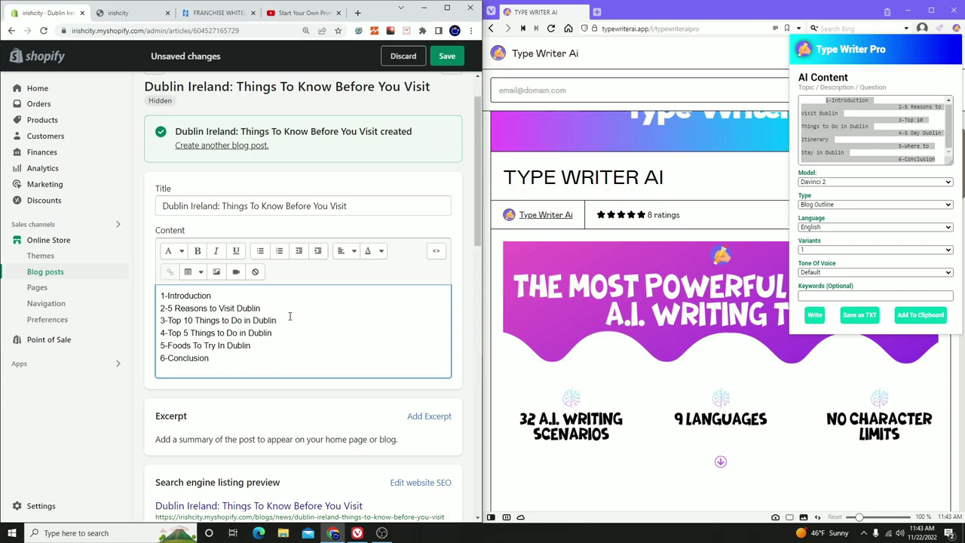
Delete outline item 3 together with its empty line.
drag(290, 318, 150, 324)
key(BackSpace)
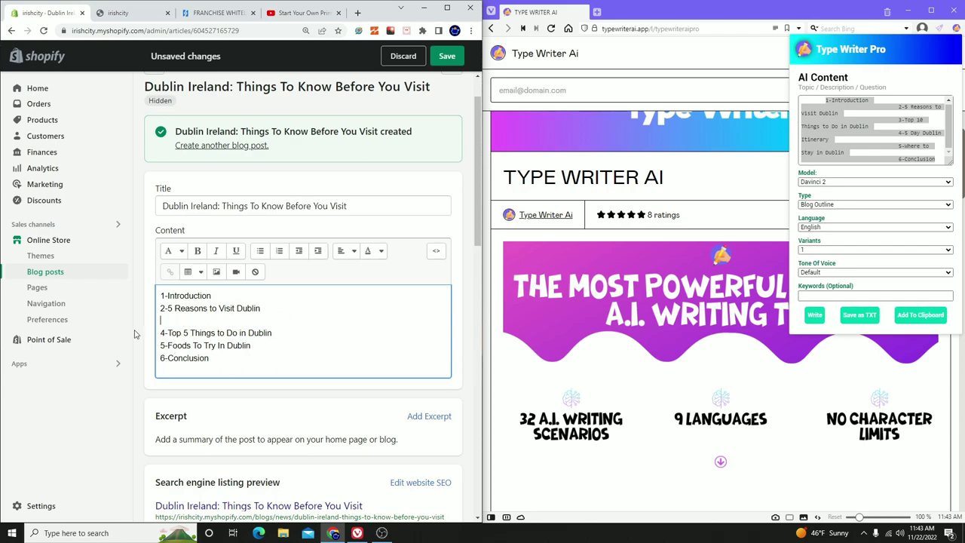
key(BackSpace)
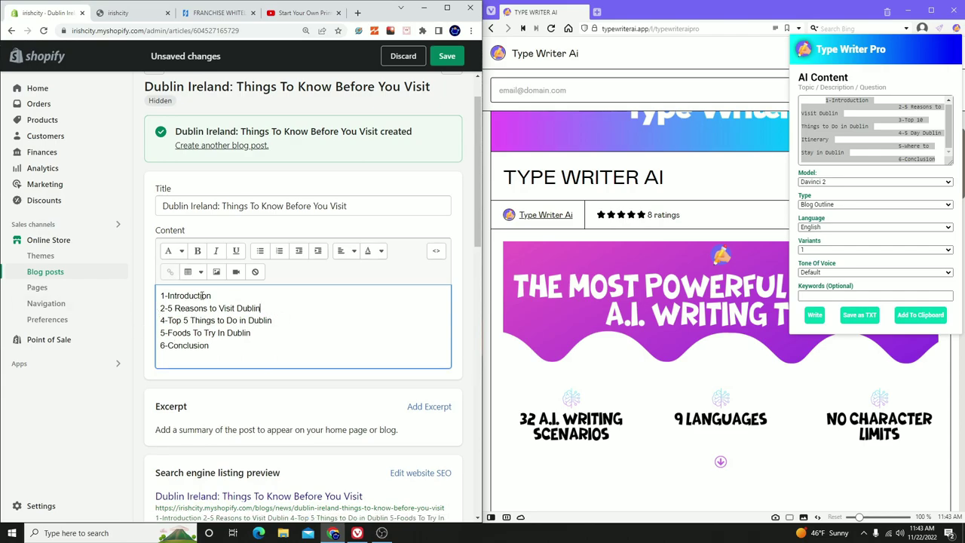
Remove the leading numbers and dashes from the outline lines in the blog post content.
click(164, 294)
key(BackSpace)
key(Delete)
key(Down)
key(Up)
key(BackSpace)
key(Delete)
key(Down)
key(BackSpace)
key(BackSpace)
key(Down)
key(BackSpace)
key(BackSpace)
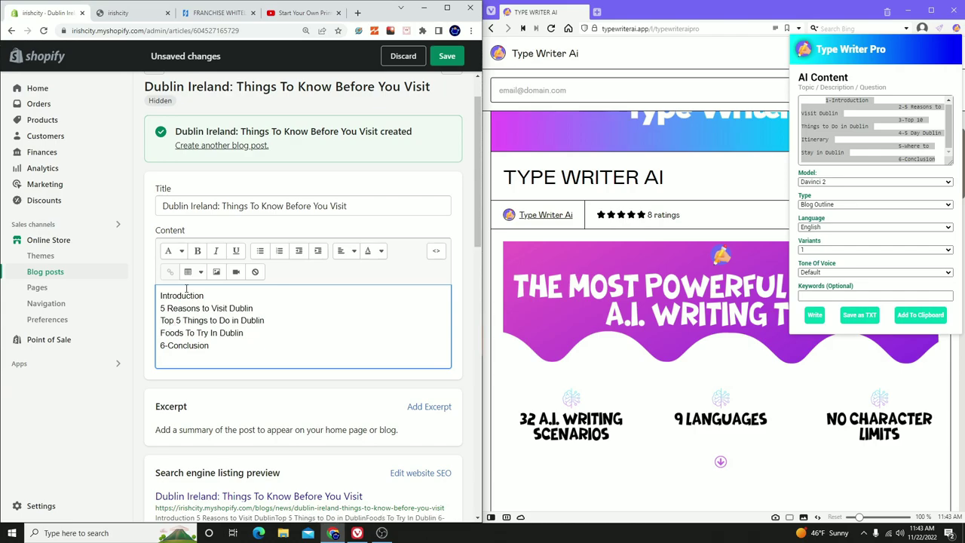
key(Delete)
key(BackSpace)
Delete the Introduction and Conclusion lines from the outline and format the three remaining lines as a bulleted list.
key(ctrl+a)
drag(223, 344, 140, 344)
key(BackSpace)
drag(220, 295, 111, 296)
key(BackSpace)
drag(270, 337, 160, 306)
click(260, 251)
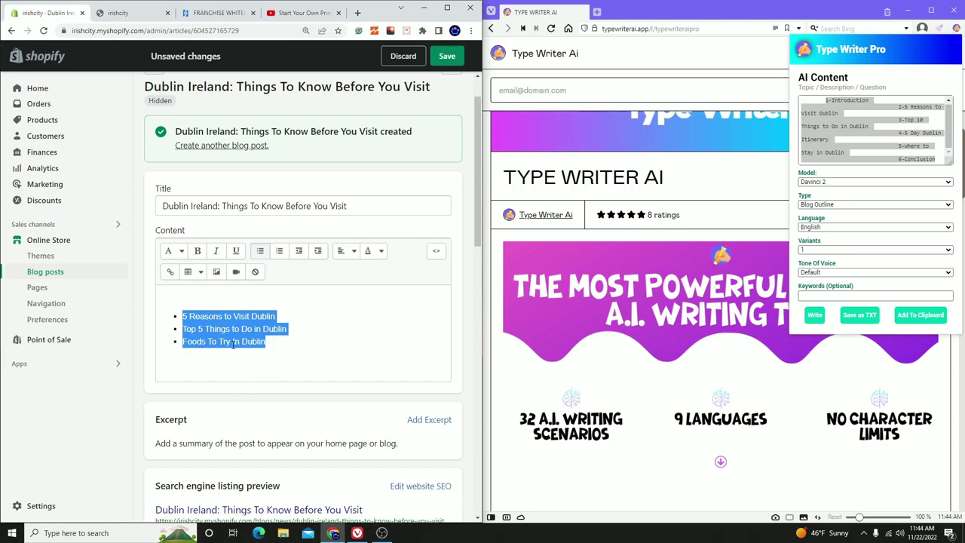
Change the last bullet to "Foods To Try Out In Dublin" and save the blog post.
click(233, 344)
text(Outs)
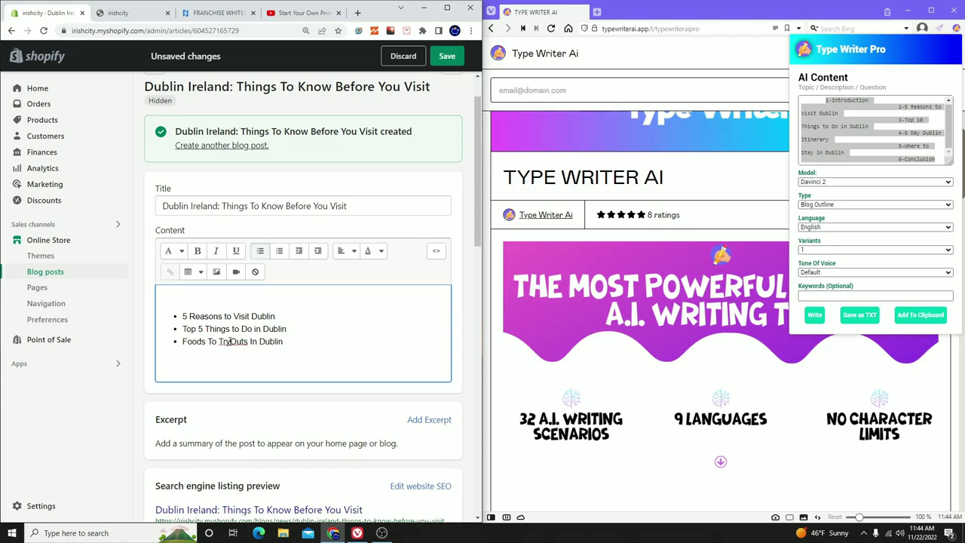
key(Delete)
click(448, 56)
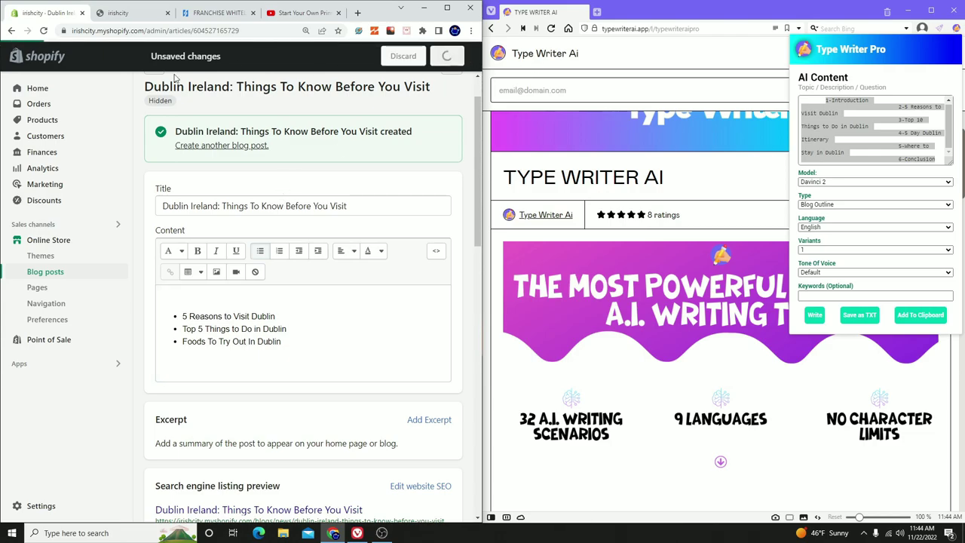
Look through the irishcity storefront's home page and return to the blog post editor.
key(ctrl+Tab)
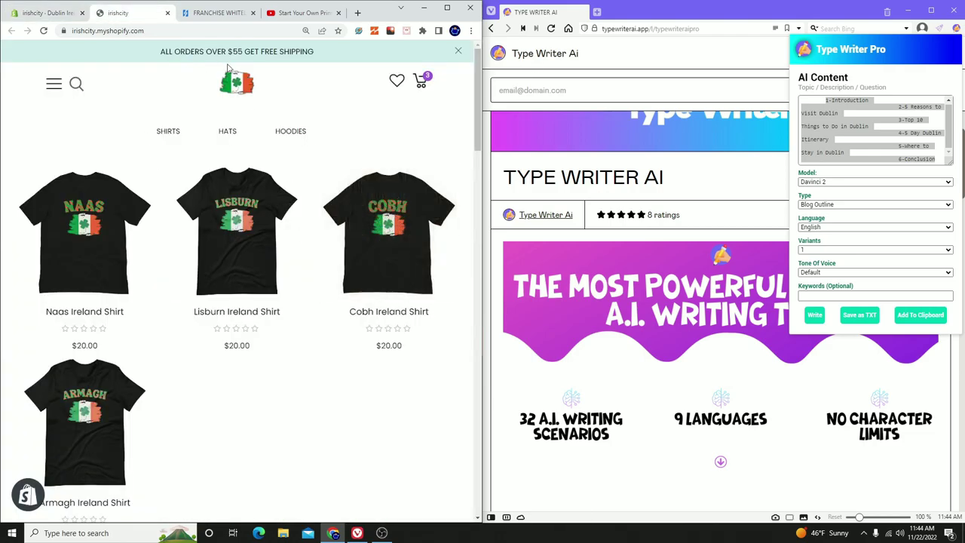
click(252, 83)
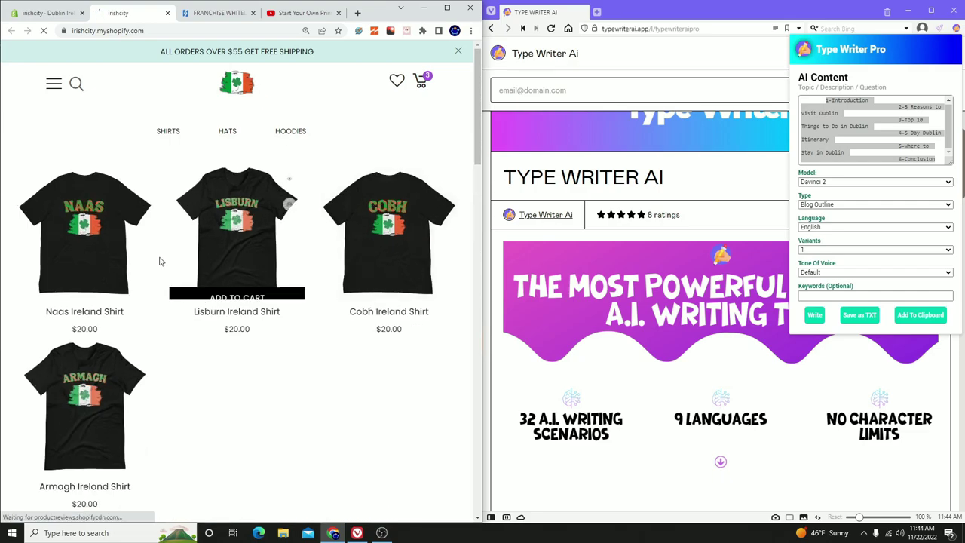
scroll(159, 264, down, 8)
scroll(239, 213, up, 4)
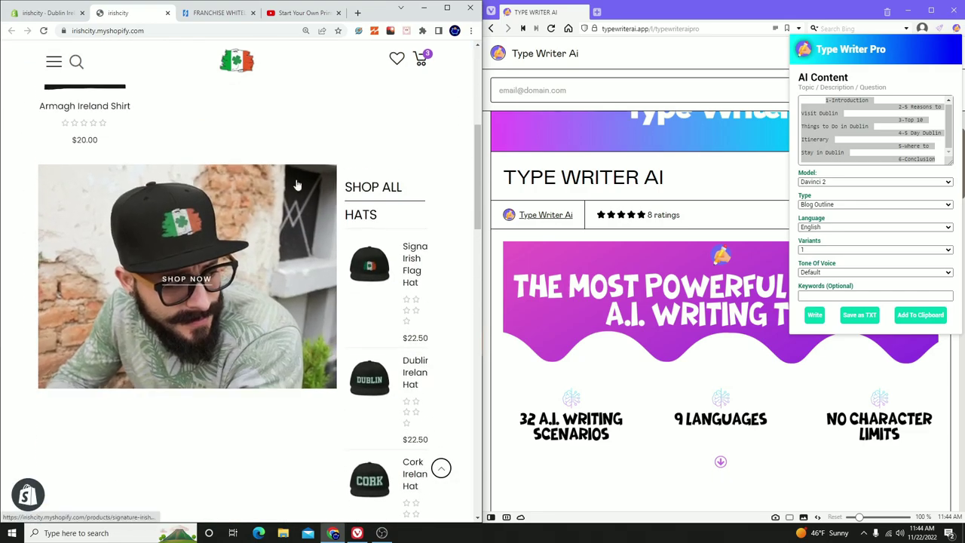
scroll(215, 185, down, 10)
scroll(207, 172, up, 15)
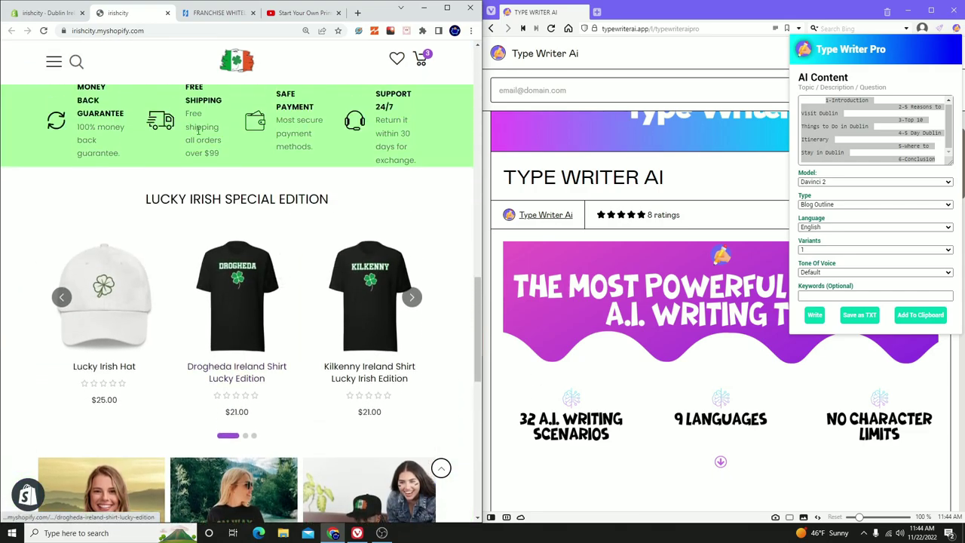
click(48, 13)
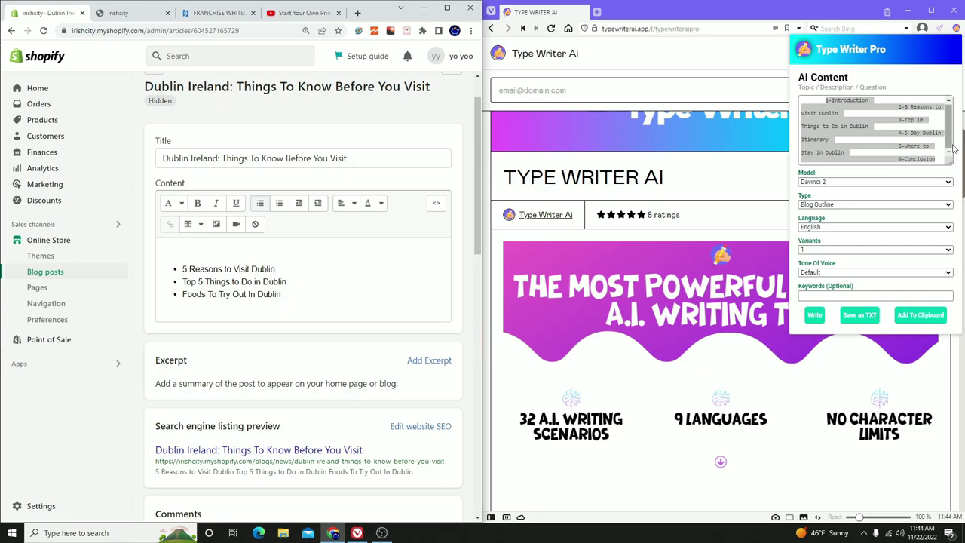
Replace the Type Writer Pro topic with the first bullet, "5 Reasons to Visit Dublin", and generate a blog outline from it.
click(935, 160)
key(ctrl+a)
key(BackSpace)
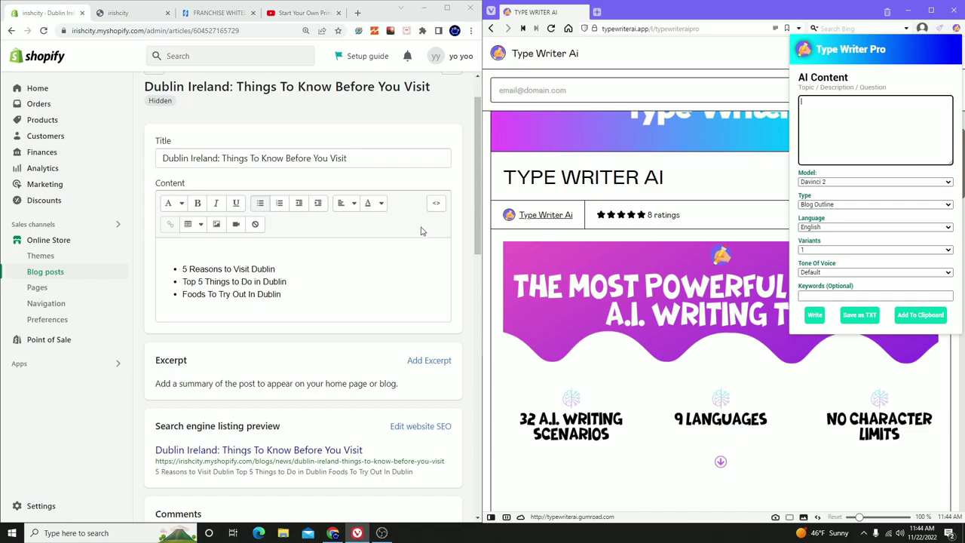
drag(275, 269, 181, 267)
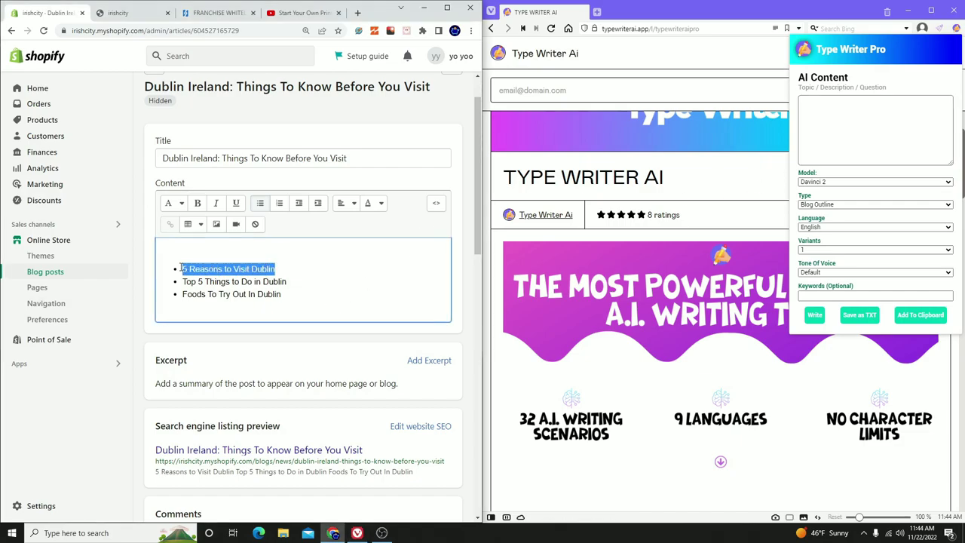
key(ctrl+c)
click(852, 115)
key(ctrl+v)
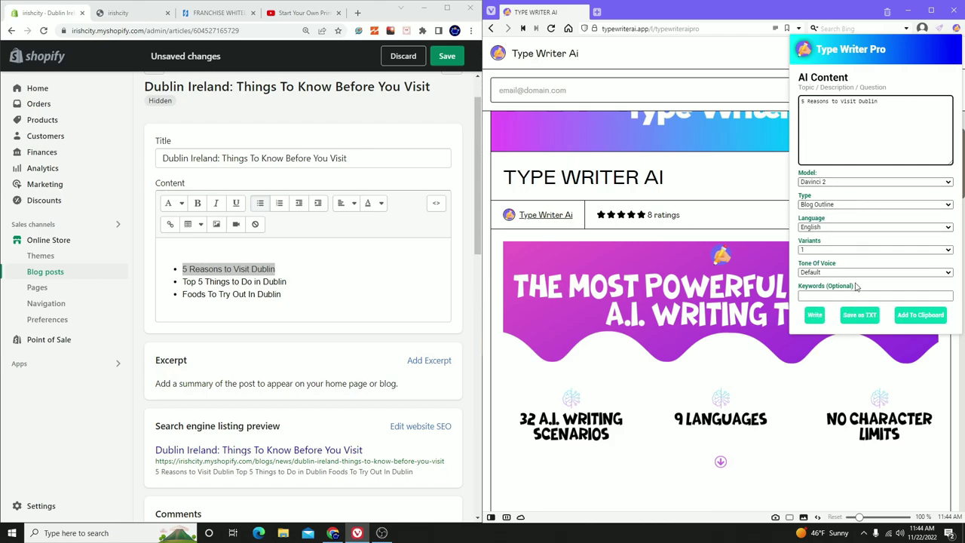
click(815, 318)
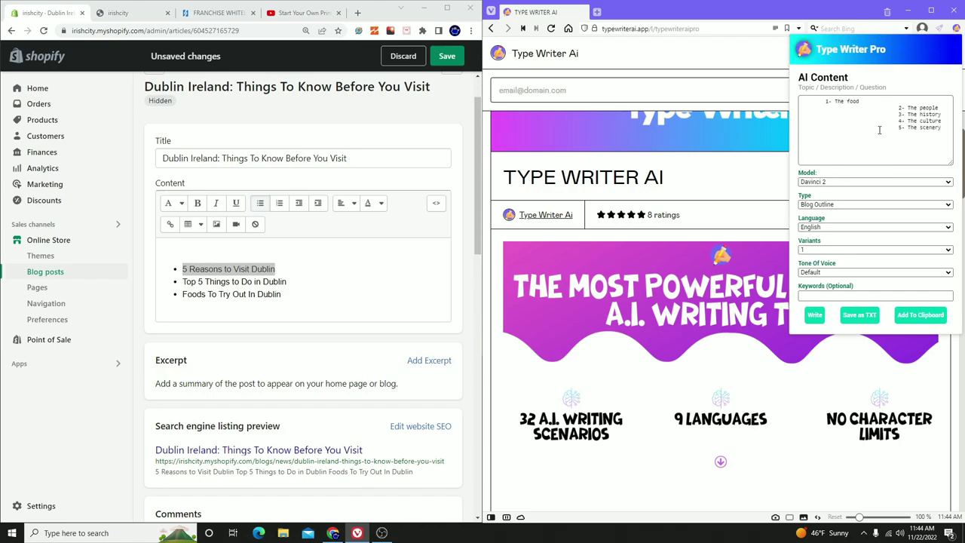
Copy the generated list of reasons and add the line "5 Reasons To Visit Dublin Ireland" several blank lines below the bulleted list.
drag(812, 105, 948, 131)
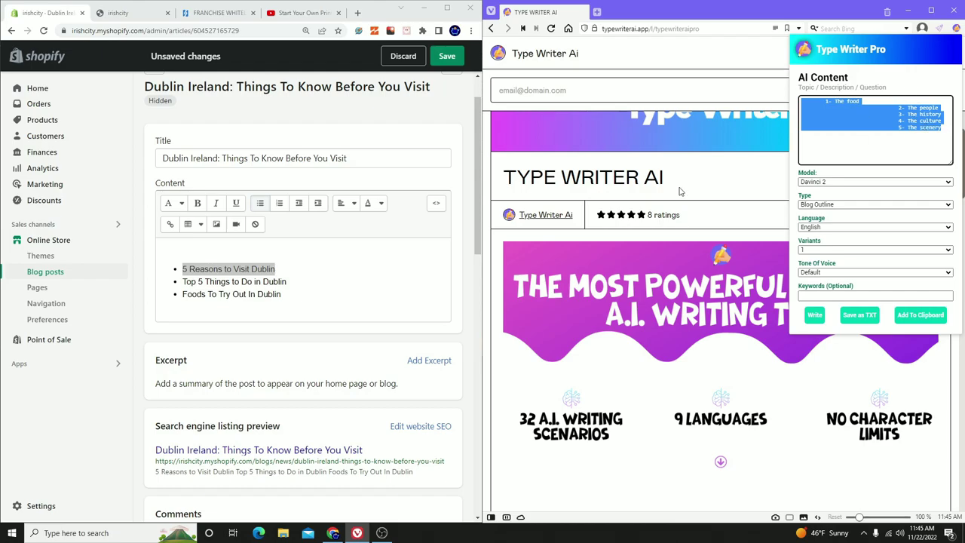
click(309, 304)
key(Return)
key(Return)
key(Return)
key(Return)
key(Return)
key(Return)
key(Return)
key(Return)
key(Return)
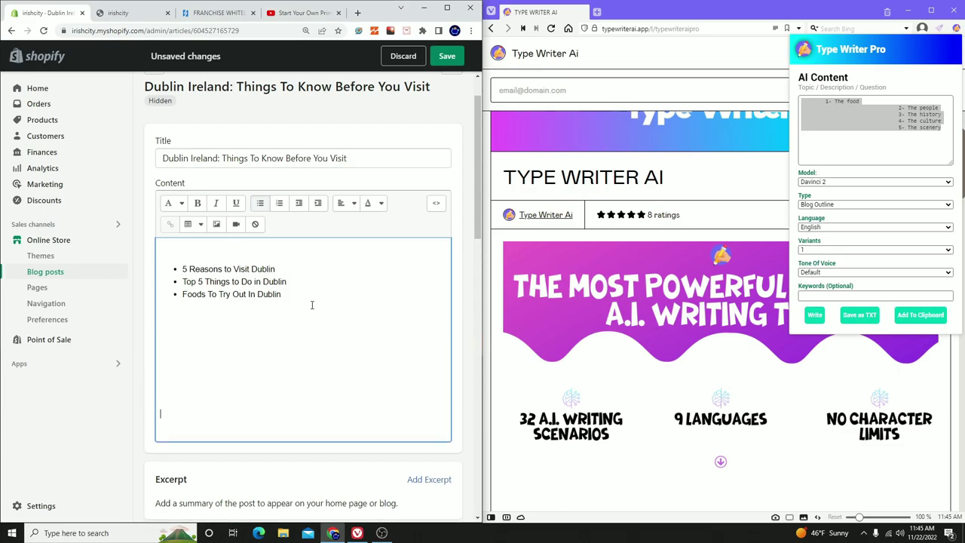
text(% Bd)
key(BackSpace)
key(BackSpace)
key(BackSpace)
key(BackSpace)
text(5 Reasons To Visit Dublin)
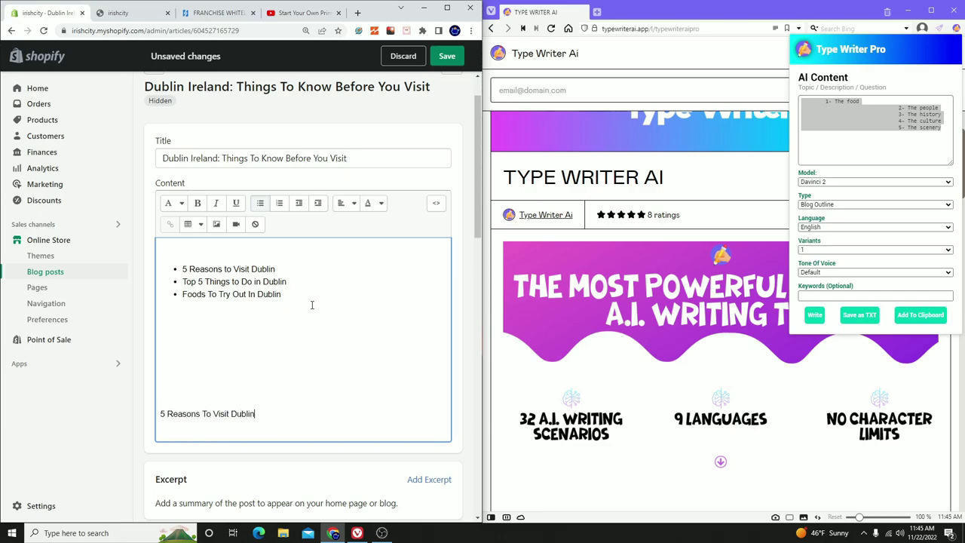
text( Ireland)
Format the line "5 Reasons To Visit Dublin Ireland" as Heading 2.
click(170, 205)
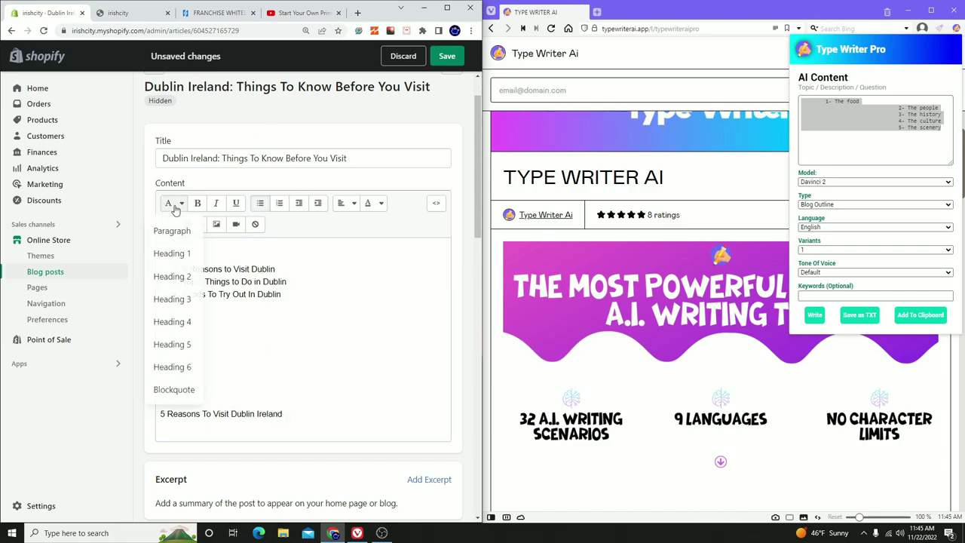
drag(303, 414, 157, 416)
click(183, 204)
click(184, 206)
click(183, 276)
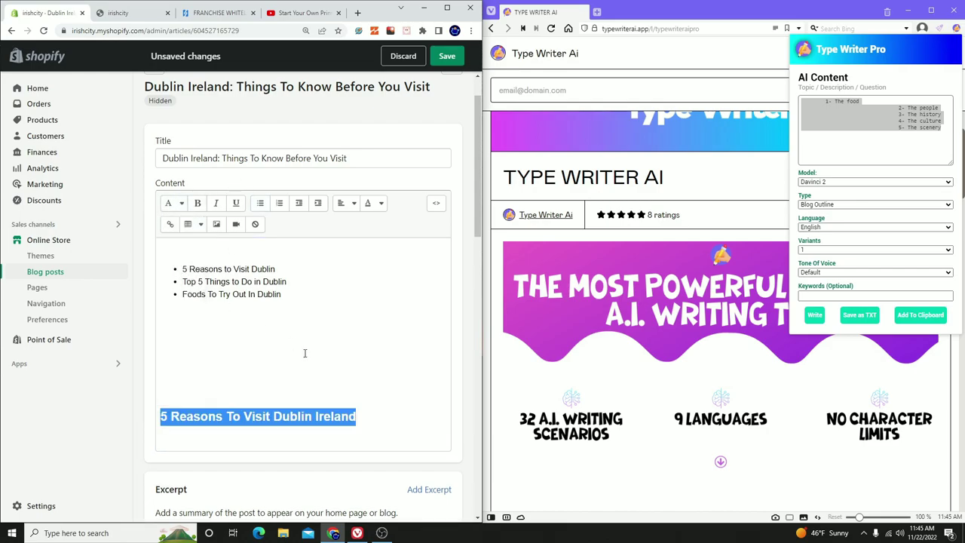
Paste the five generated reasons below the heading and remove the number and dash before "The food".
click(363, 416)
key(ctrl+v)
click(164, 443)
key(Delete)
key(BackSpace)
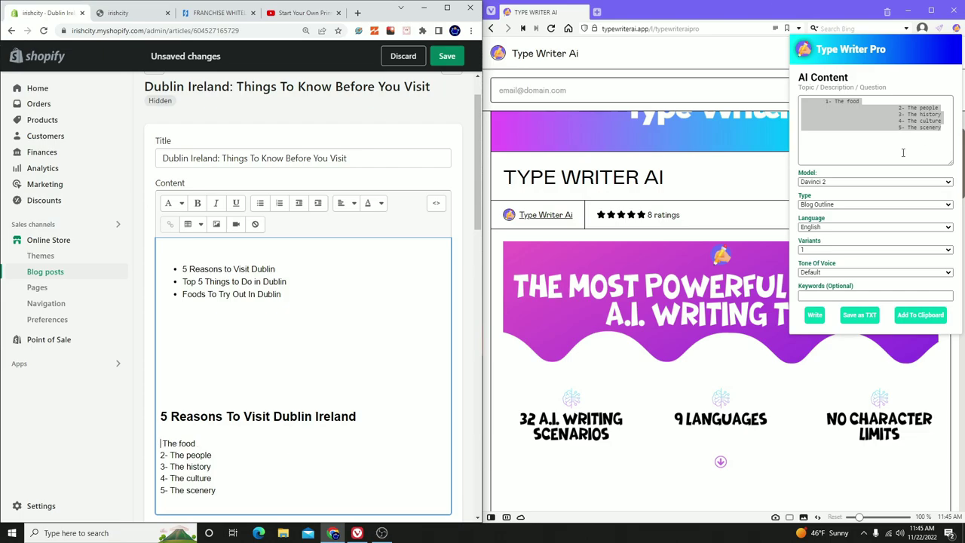
Replace the generator's topic with "Dublin Ireland Food", set the type to Blog Intro and generate the text.
click(911, 149)
key(ctrl+a)
key(BackSpace)
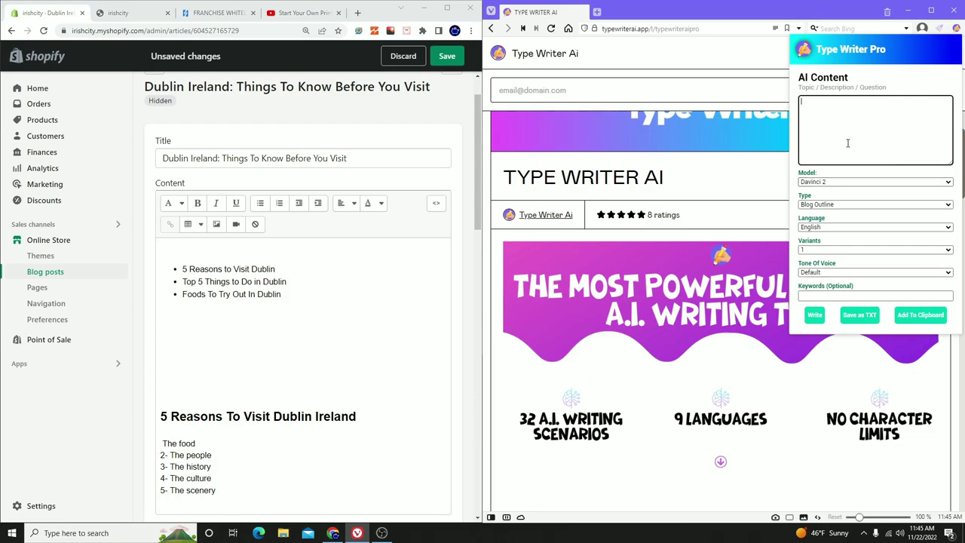
text(Dublin Ireland Food)
click(826, 205)
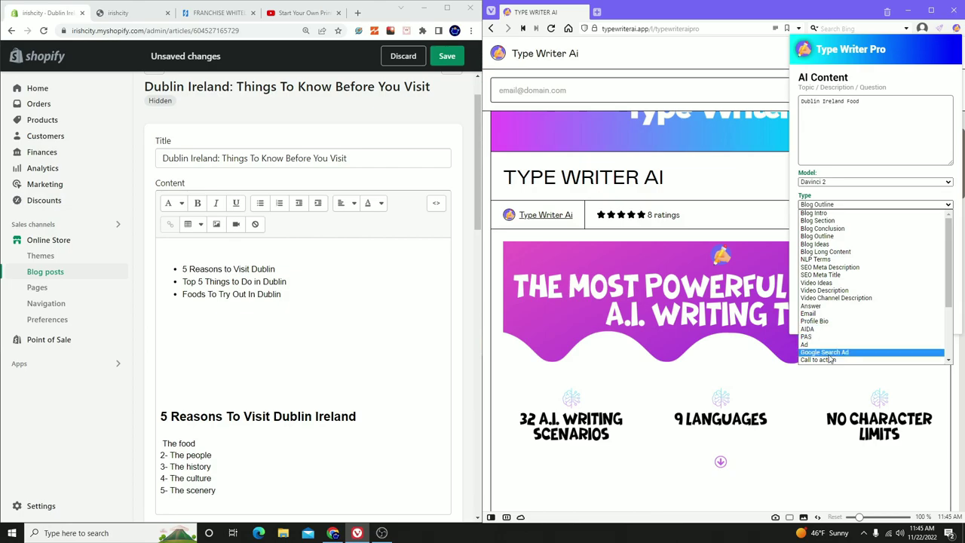
scroll(829, 358, down, 3)
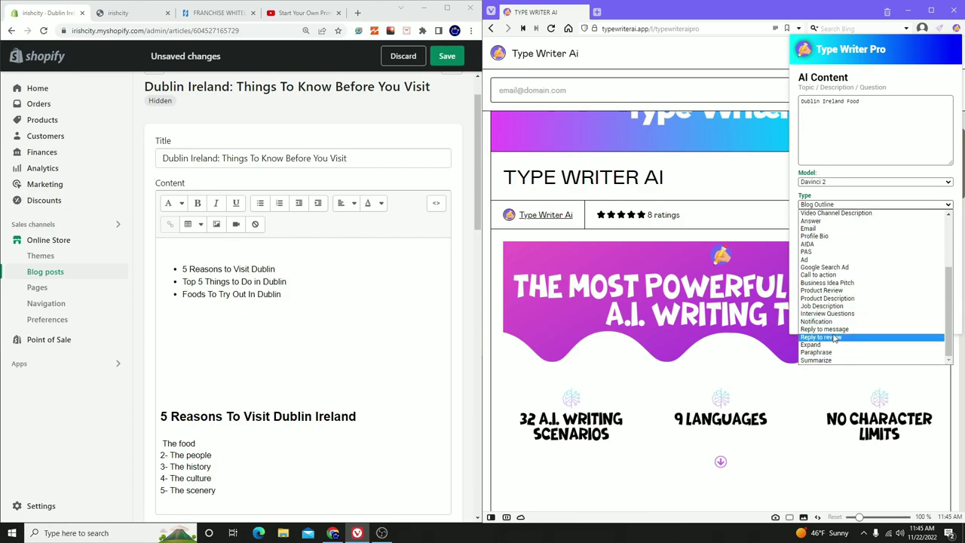
scroll(833, 324, up, 5)
click(820, 219)
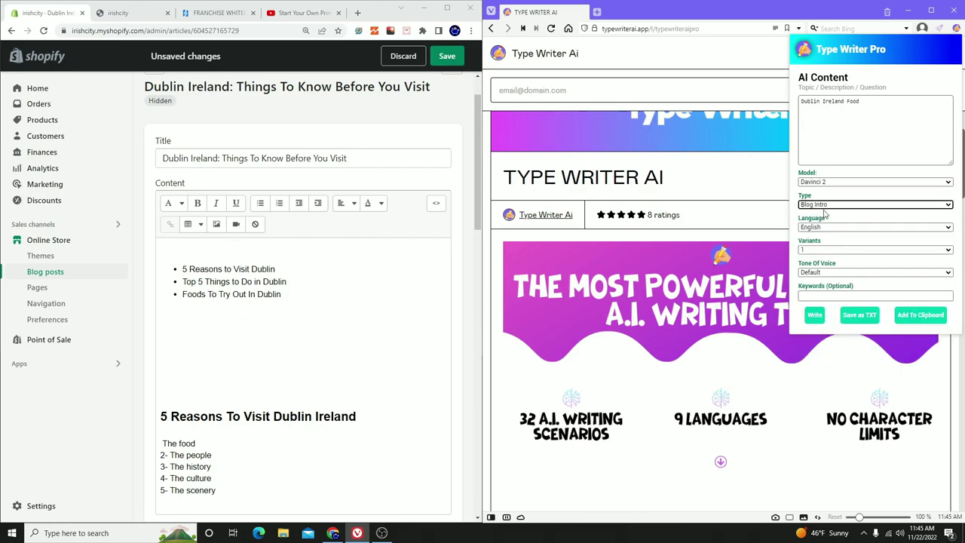
click(814, 317)
click(814, 318)
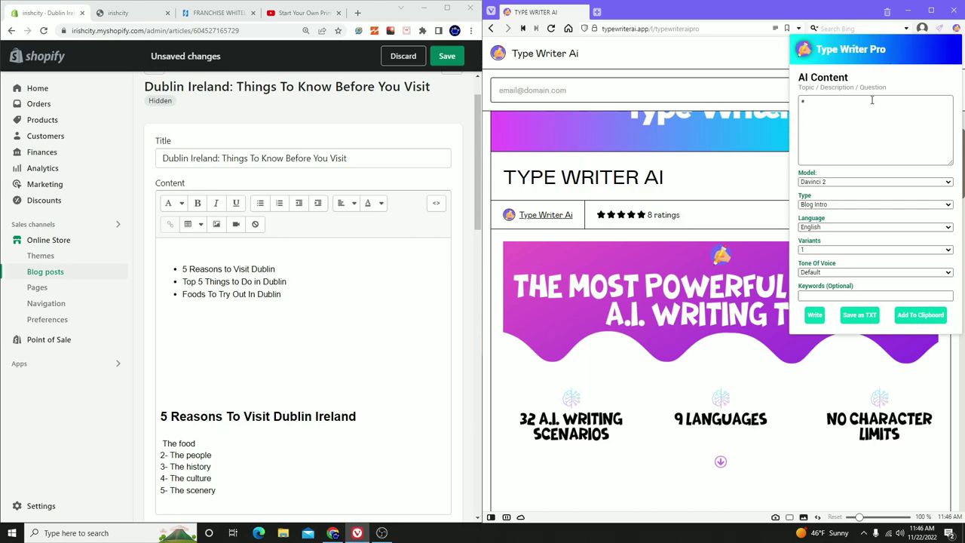
Change the generator's topic to "dublin ireland food is great" and generate the blog intro again.
key(BackSpace)
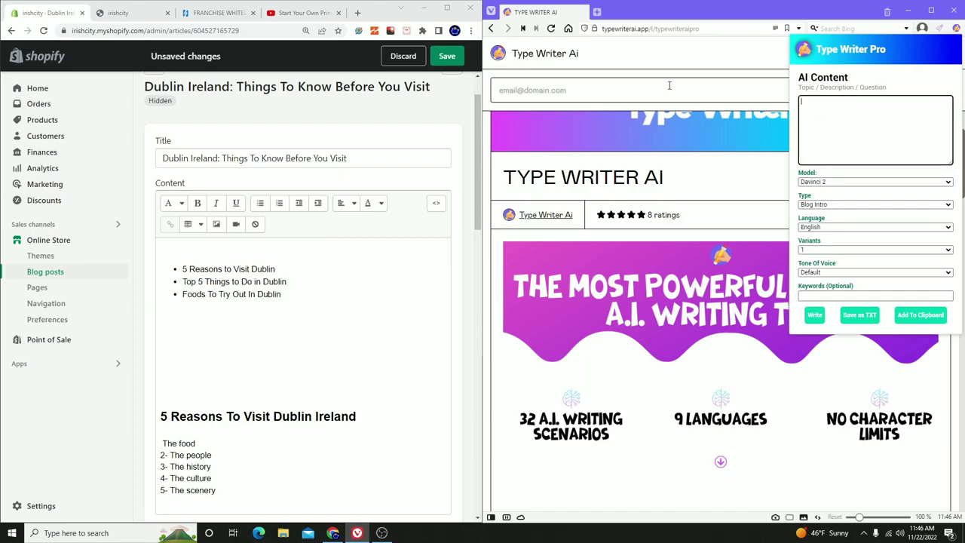
text(dublin ireland food is great)
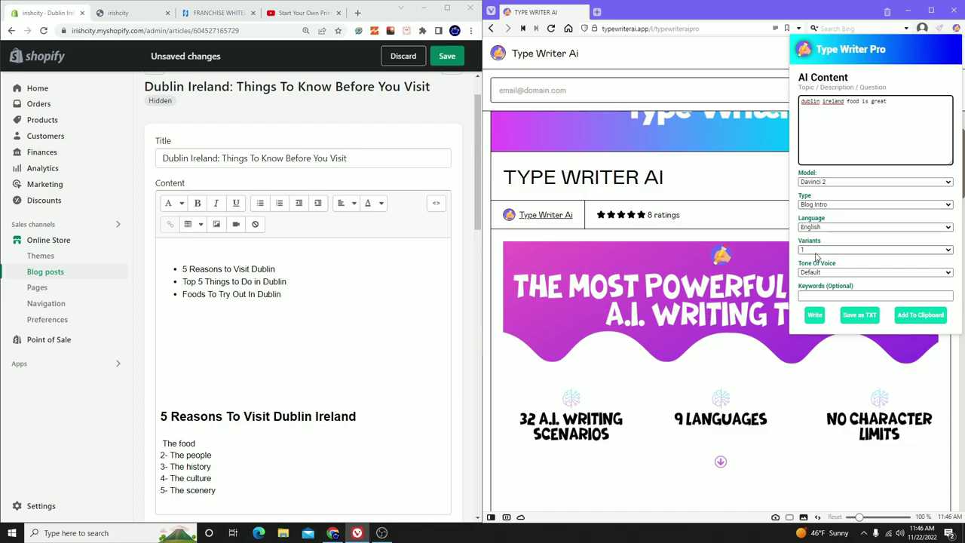
click(814, 315)
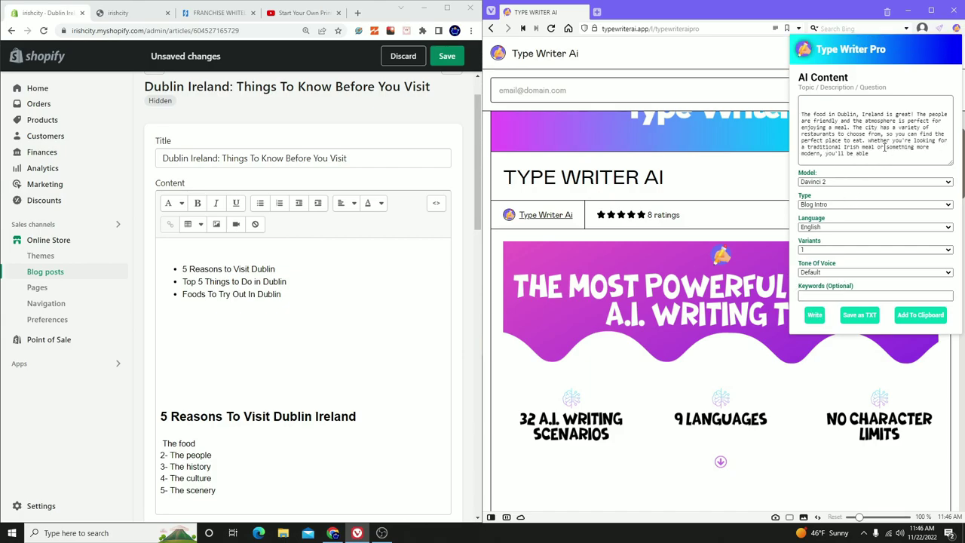
Copy the generated food intro into the blog post directly below "The food" and remove the blank line between them.
drag(801, 119, 929, 146)
right_click(929, 147)
click(821, 101)
click(933, 153)
click(919, 315)
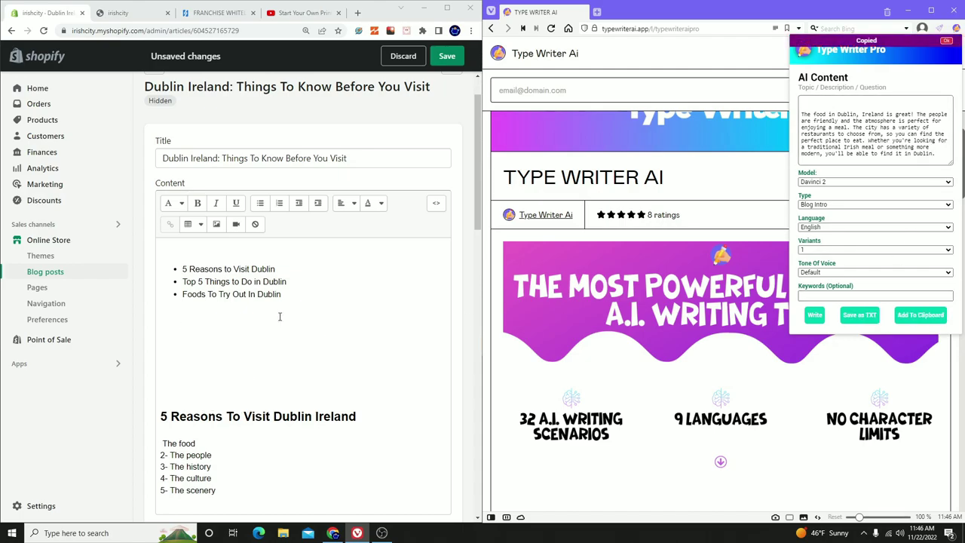
click(215, 444)
key(Return)
key(ctrl+v)
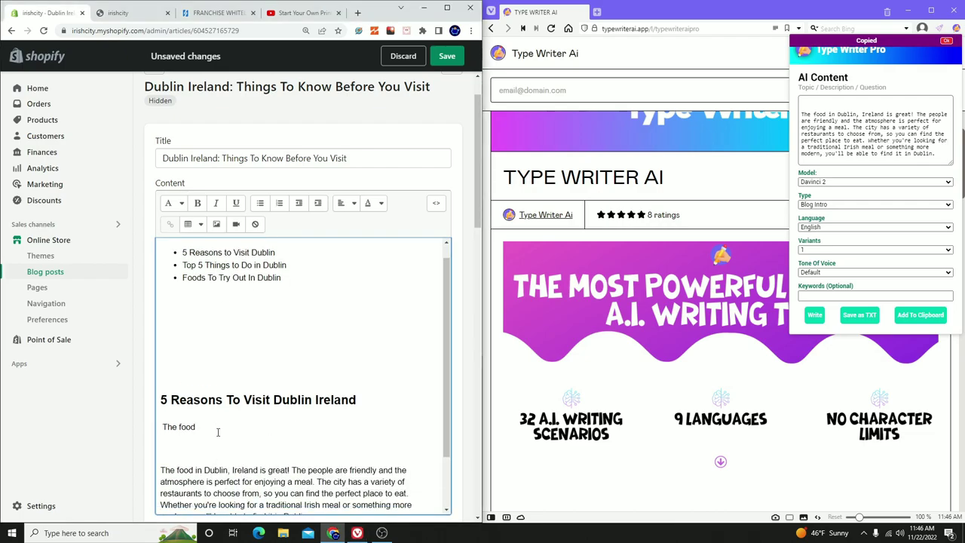
scroll(188, 407, down, 1)
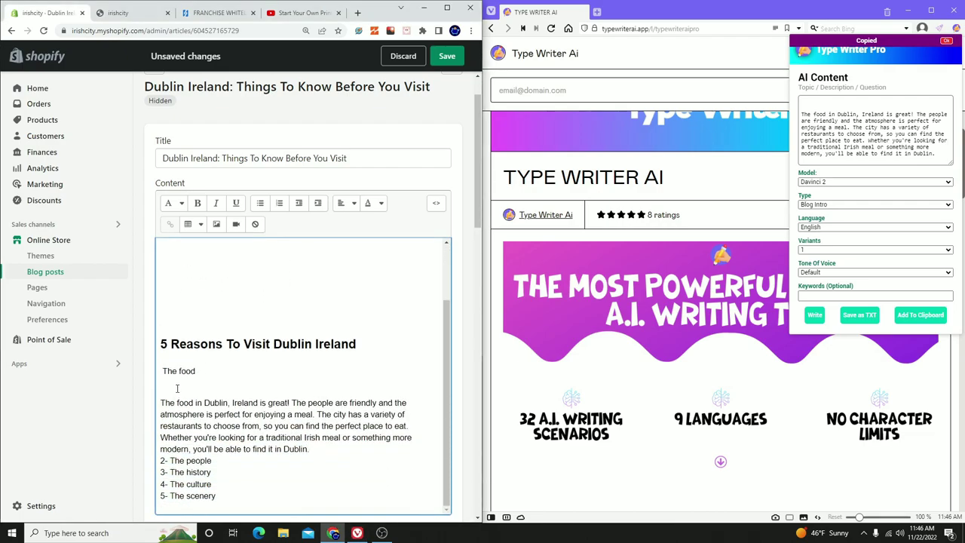
key(BackSpace)
Try to format the line "The food" as Heading 3.
drag(203, 391, 119, 390)
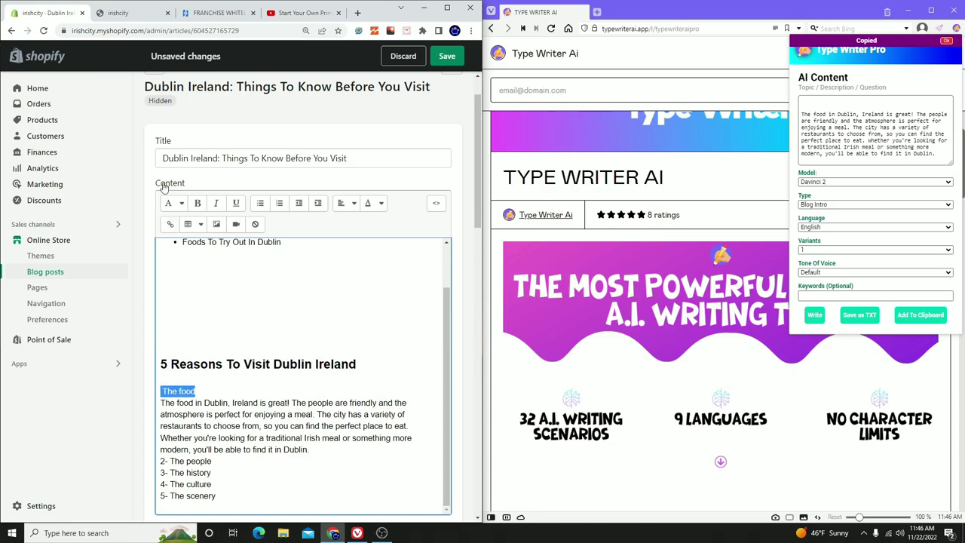
click(177, 203)
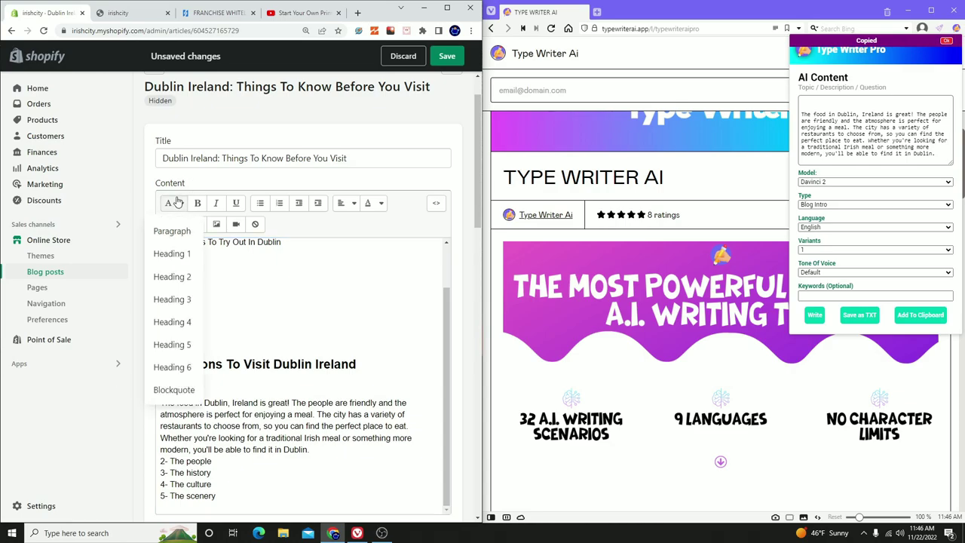
click(173, 300)
Set the food description below "The food" back to Paragraph style.
scroll(230, 374, down, 1)
drag(286, 439, 153, 370)
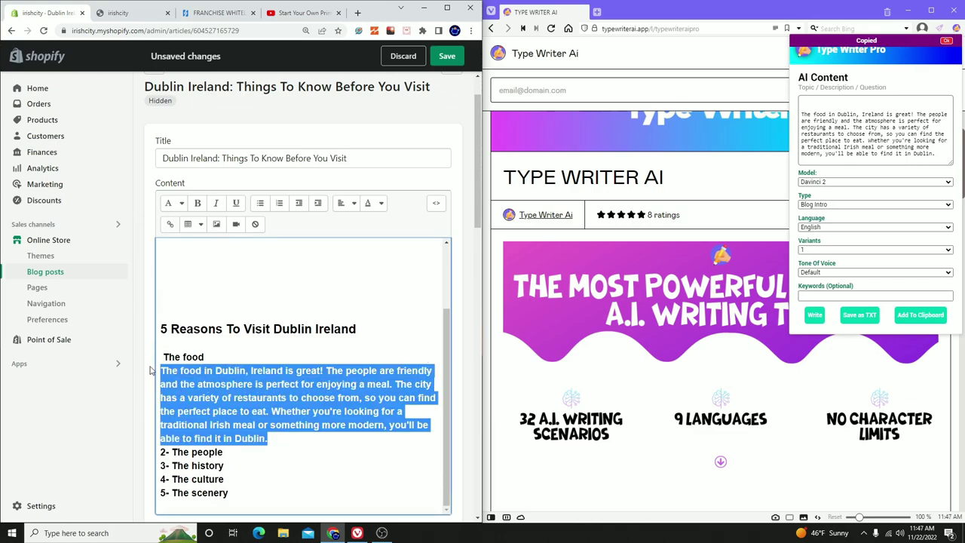
click(175, 207)
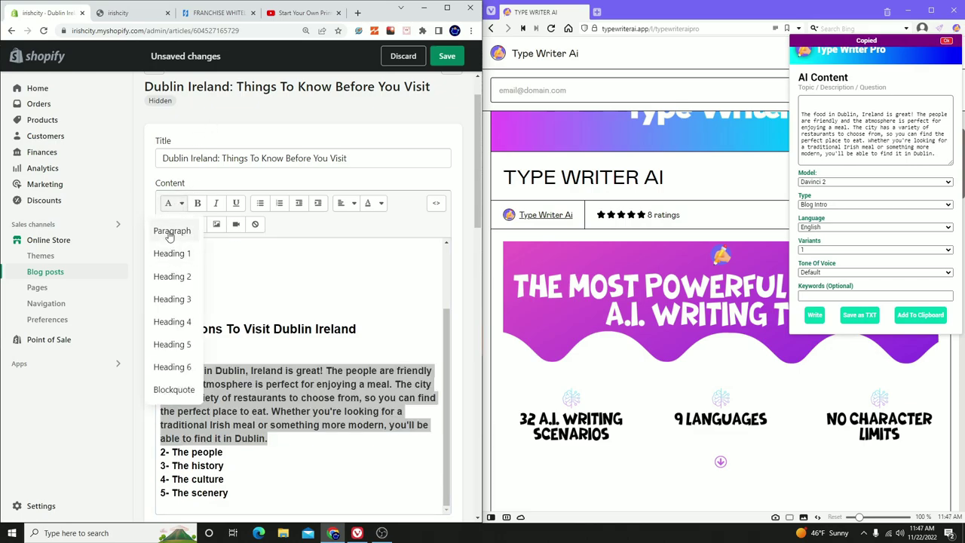
click(172, 230)
click(212, 384)
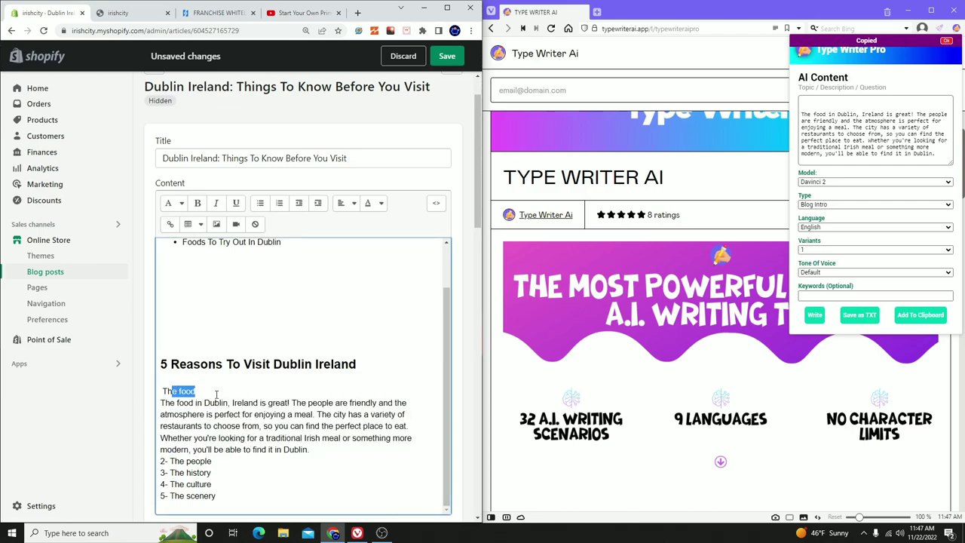
Put "The food" on its own line above the food description and format it as Heading 3.
key(Return)
drag(213, 372, 157, 369)
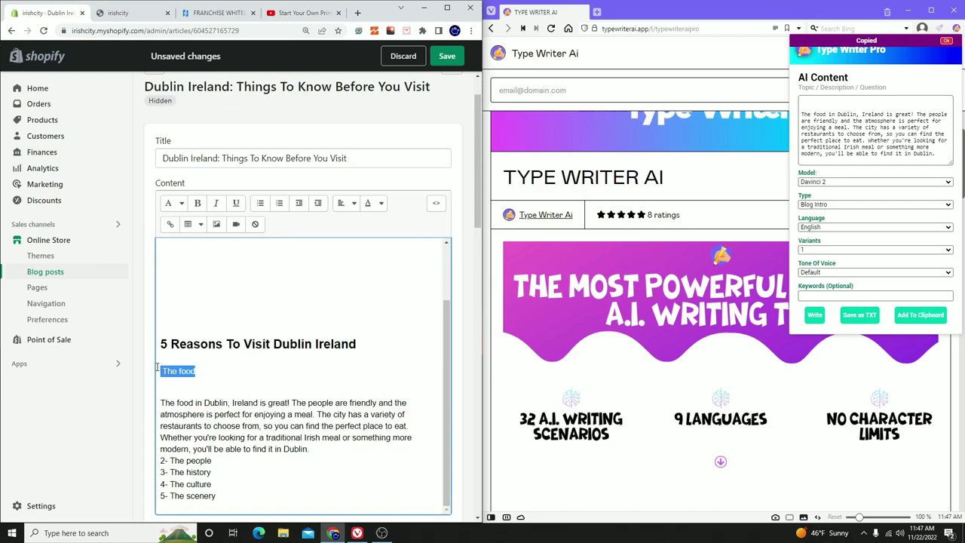
click(175, 204)
click(172, 254)
click(282, 363)
drag(264, 376, 159, 371)
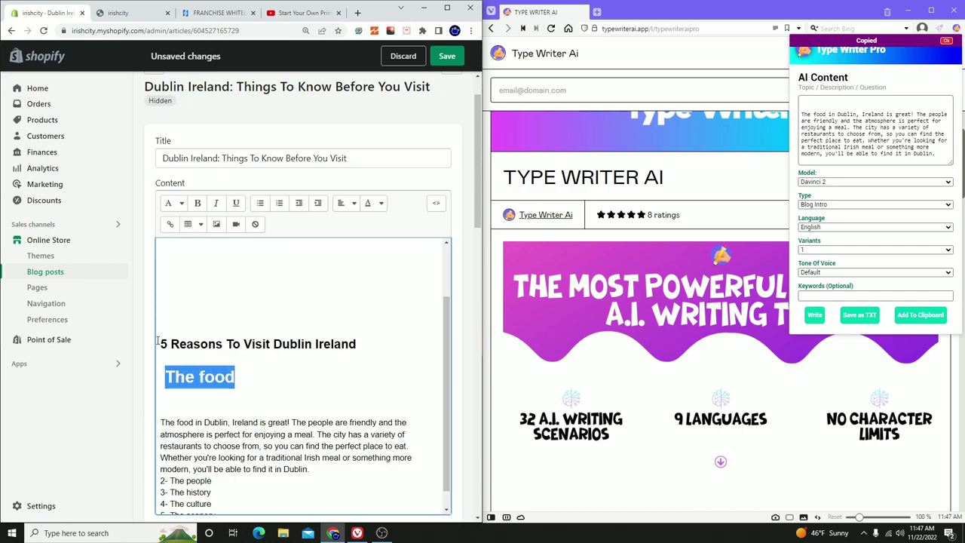
click(172, 203)
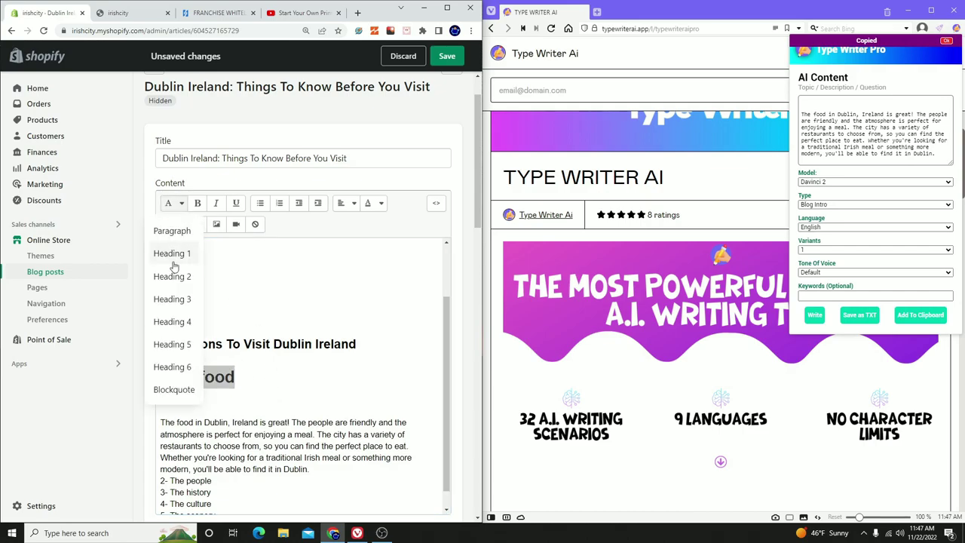
click(170, 297)
Separate the "The food" heading from its description with a blank line and add blank lines above "2- The people".
click(205, 385)
key(BackSpace)
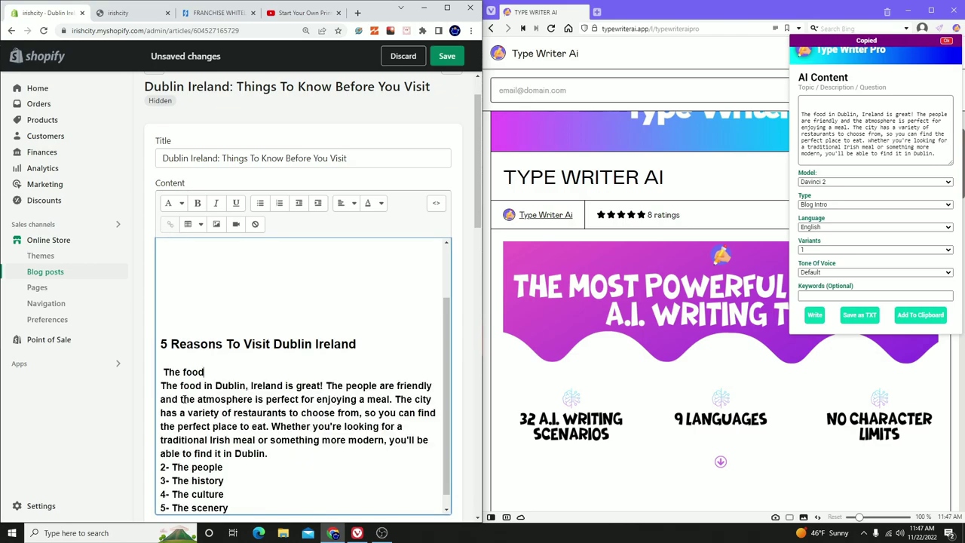
key(Return)
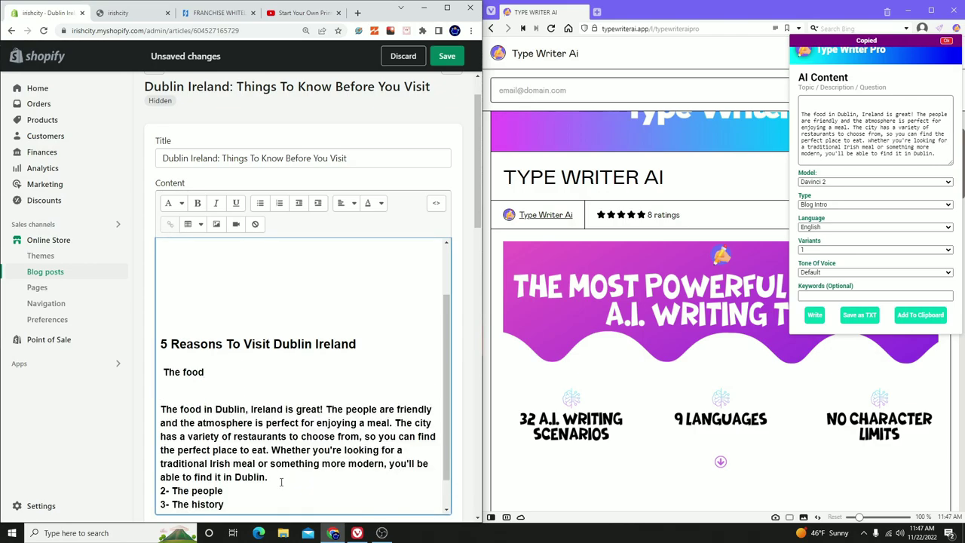
key(Return)
key(Return)
scroll(258, 456, down, 2)
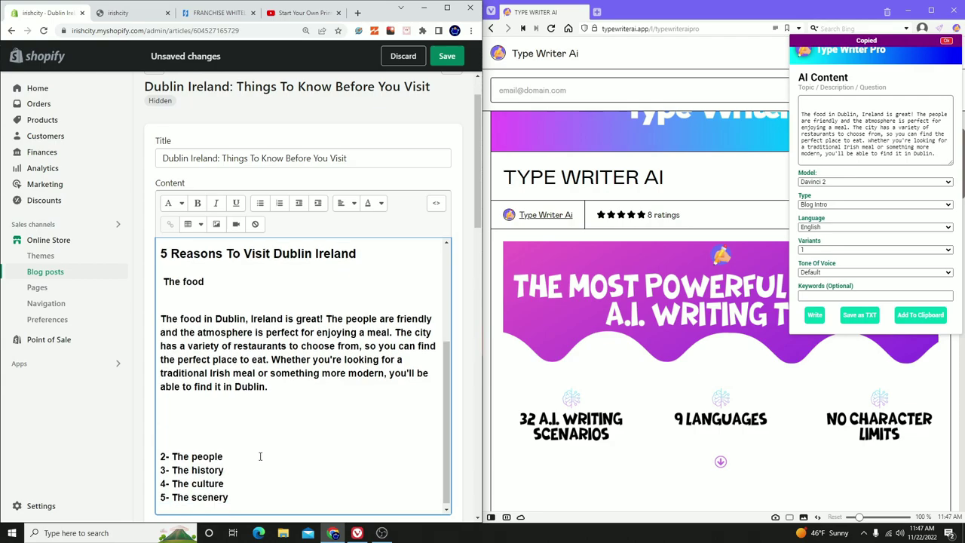
Set the food description below "The food" to Paragraph style.
drag(268, 383, 146, 296)
key(ctrl+v)
key(ctrl+shift+Up)
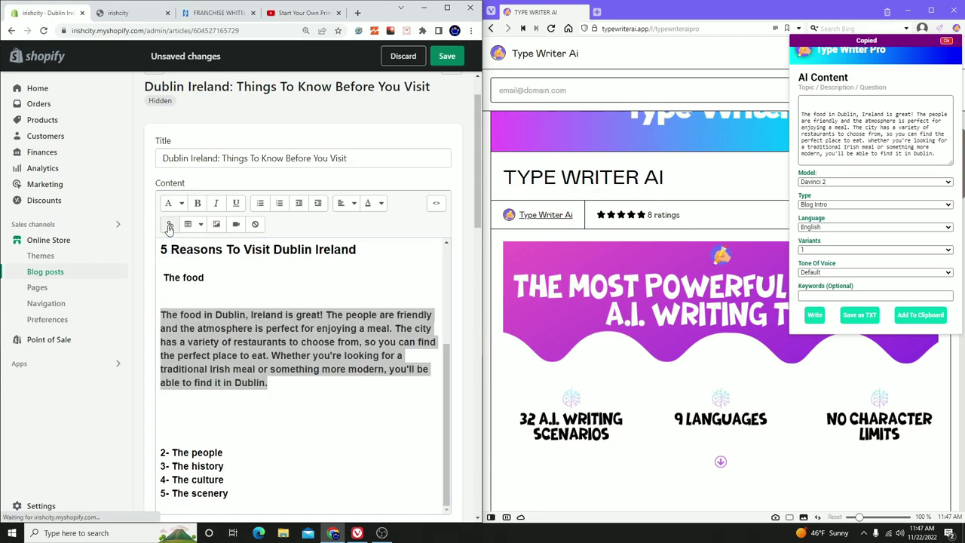
click(171, 224)
click(392, 202)
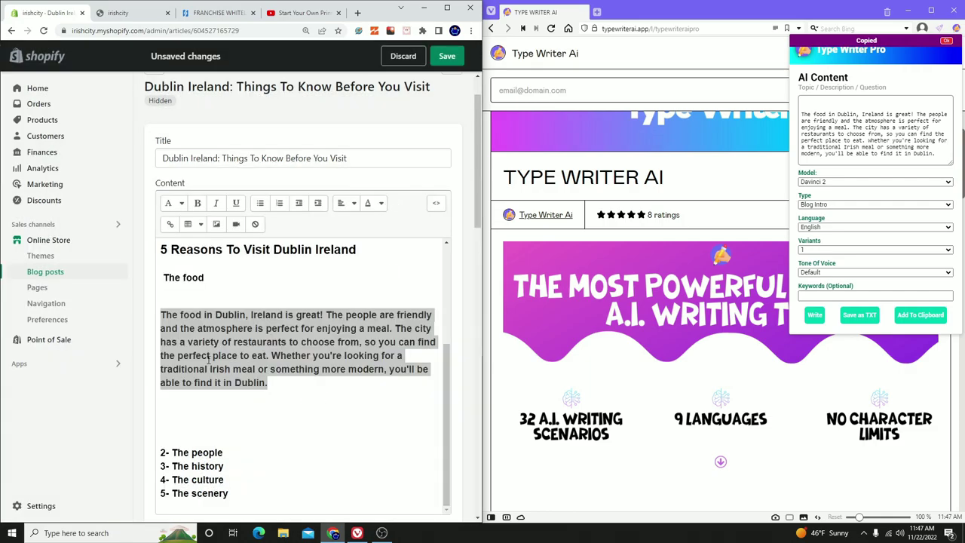
click(169, 202)
click(173, 220)
click(221, 325)
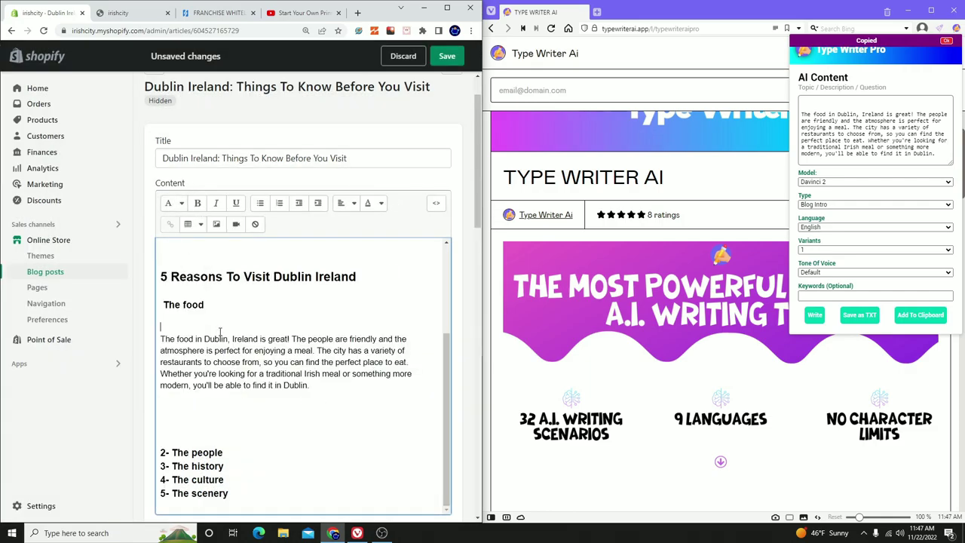
Remove the "2-" numbering in front of "The people".
click(170, 452)
key(BackSpace)
key(BackSpace)
key(BackSpace)
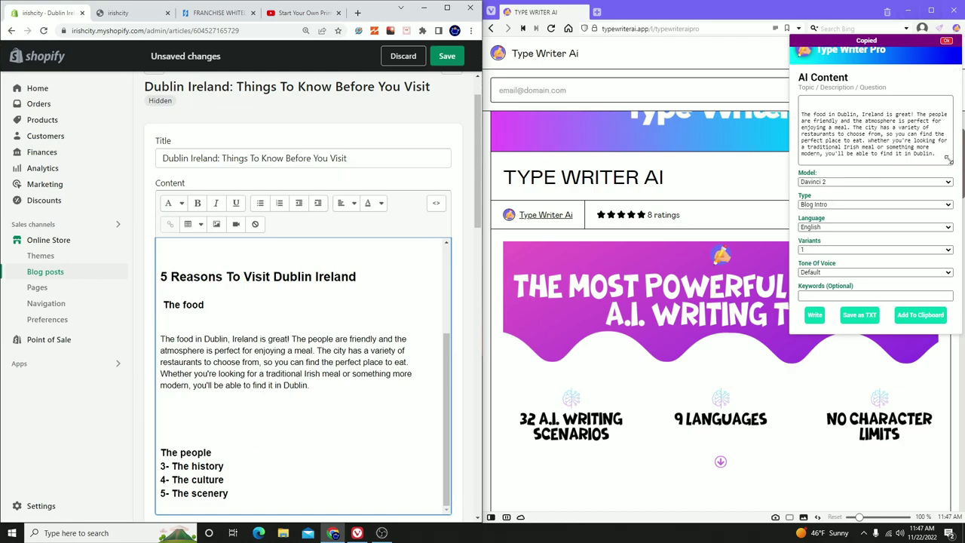
Set the generator's topic to "The people in dublin ireland are gerat, very nice and very friendly" and generate the blog intro.
click(902, 98)
key(ctrl+a)
text(The)
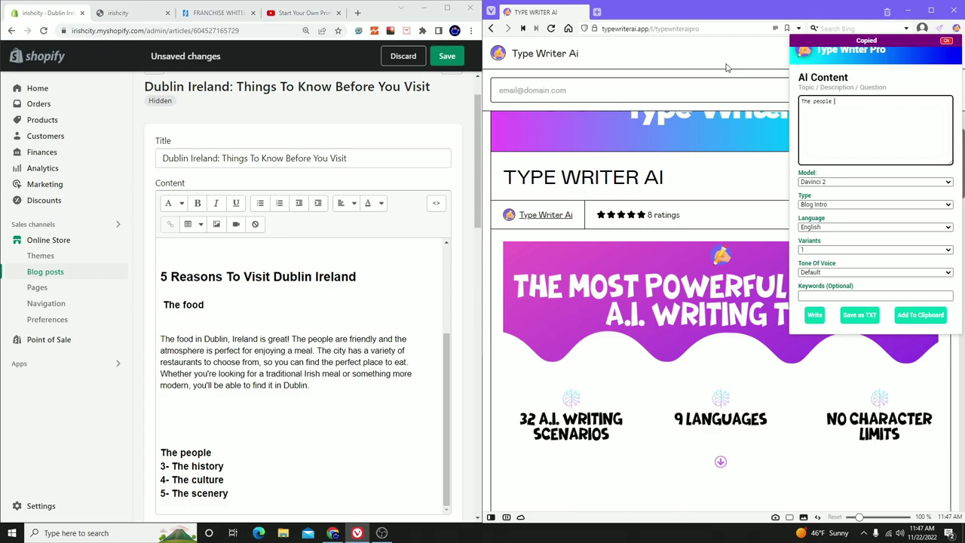
text( people in dublin ireland are gerat, very nice and very friendly)
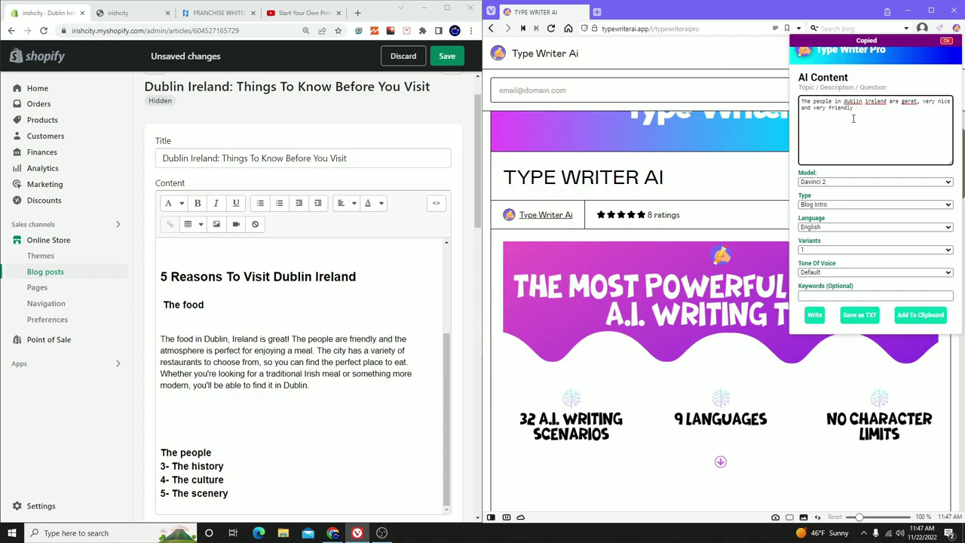
right_click(910, 102)
click(854, 109)
click(814, 315)
click(814, 315)
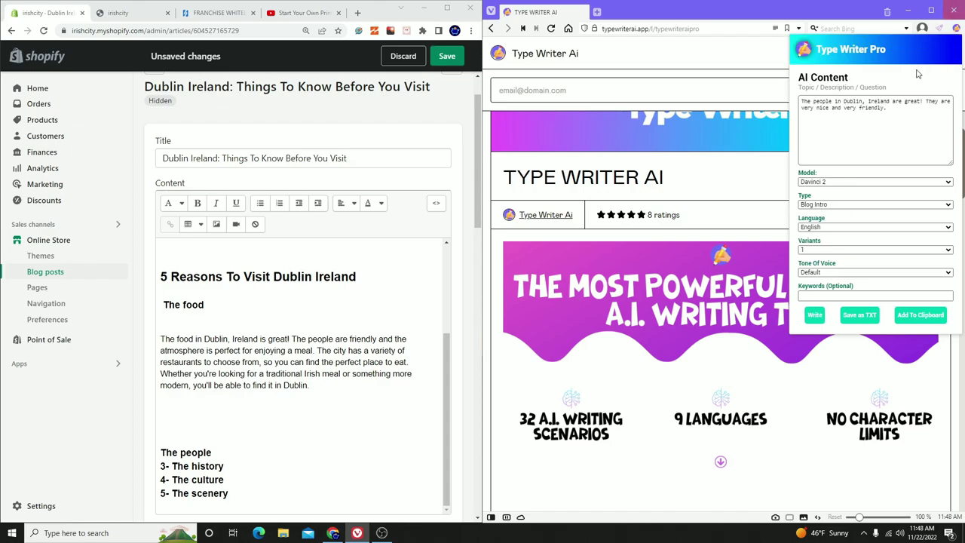
click(814, 315)
Copy the generated people text into the blog post below "The people" and add blank lines above "3- The history".
drag(909, 117, 715, 82)
key(ctrl+c)
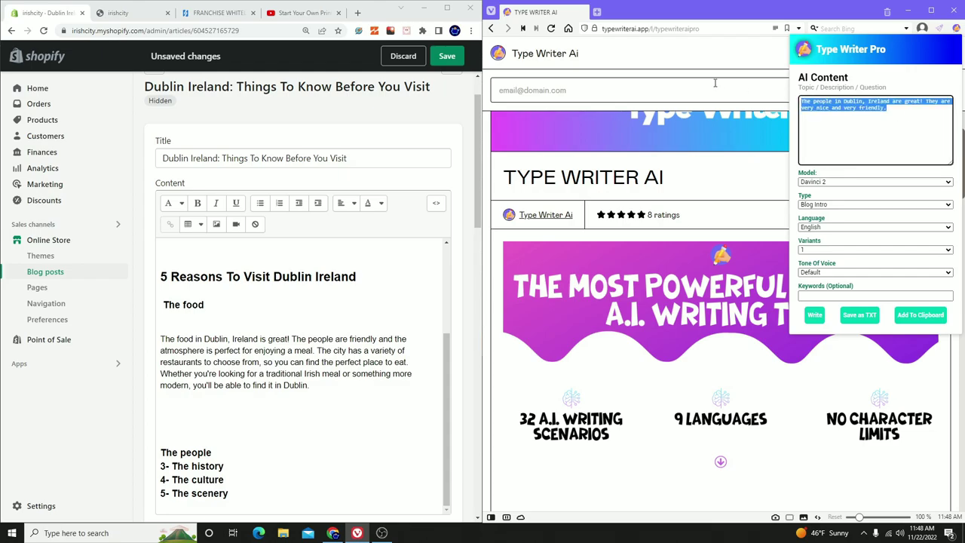
click(258, 454)
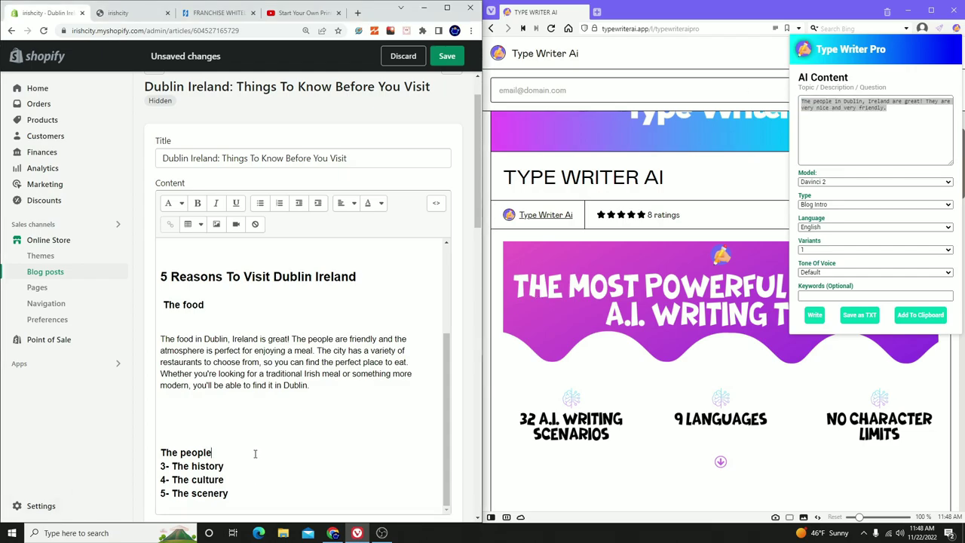
key(Return)
key(ctrl+v)
key(ctrl+shift+End)
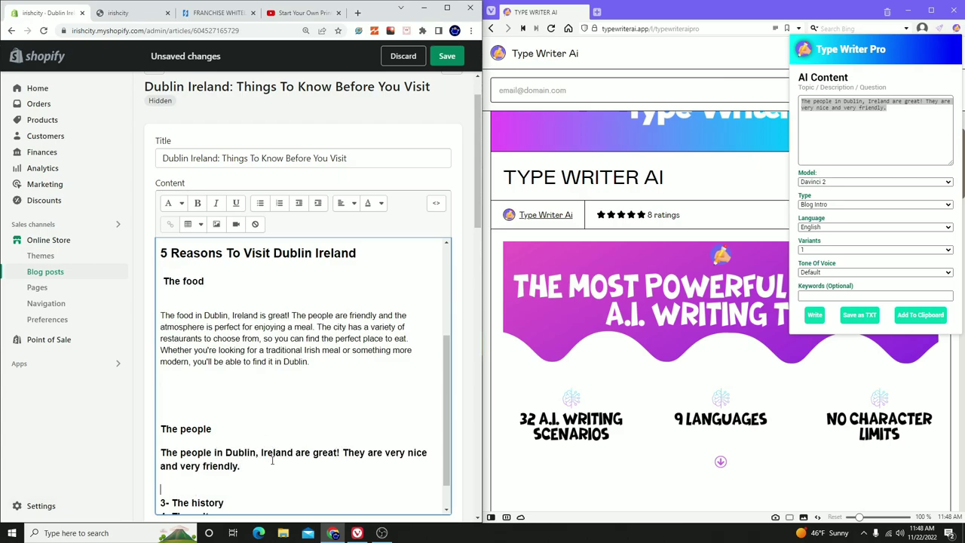
key(Delete)
Replace the generator's topic with a story about walking completely lost in Dublin and a nice couple giving directions to the destination.
click(882, 108)
drag(882, 108, 601, 67)
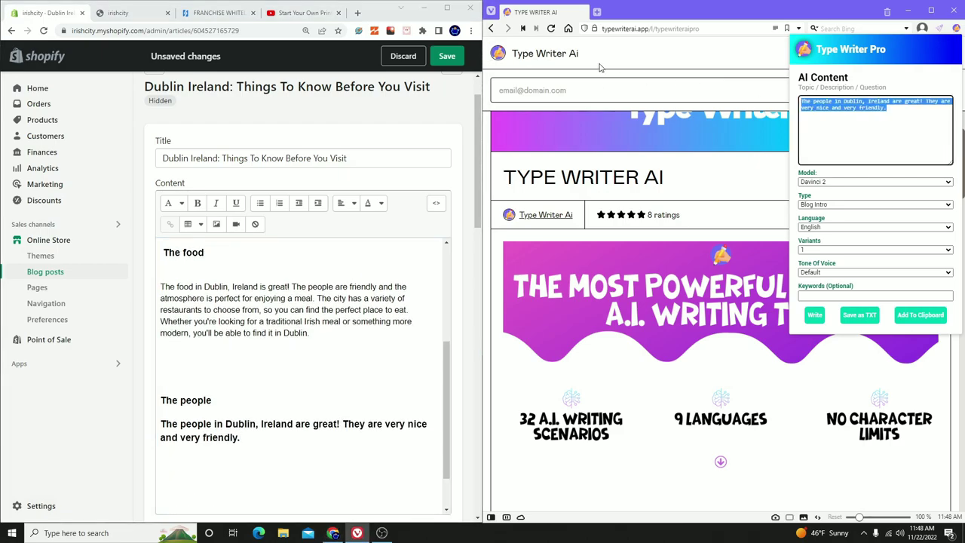
key(Delete)
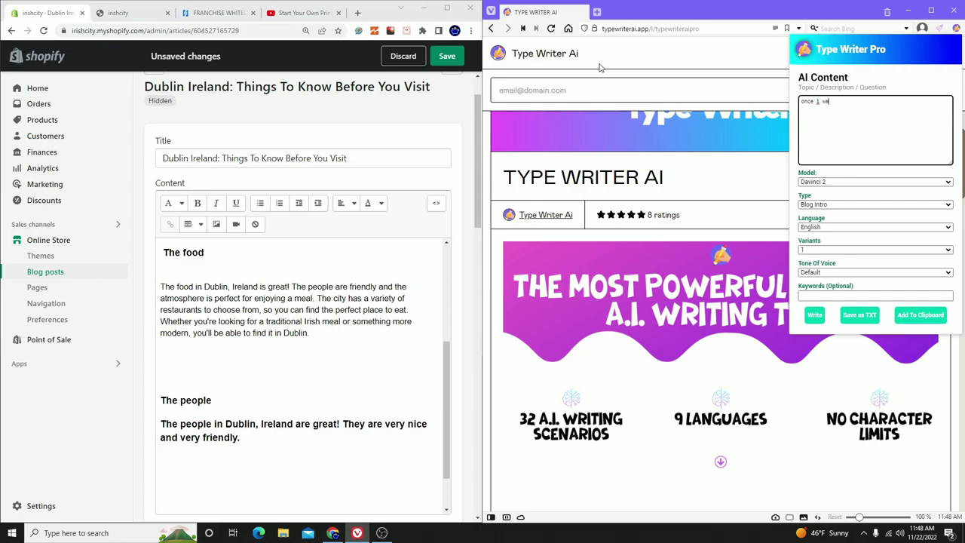
text(once i was walking in dublin ireland completetly)
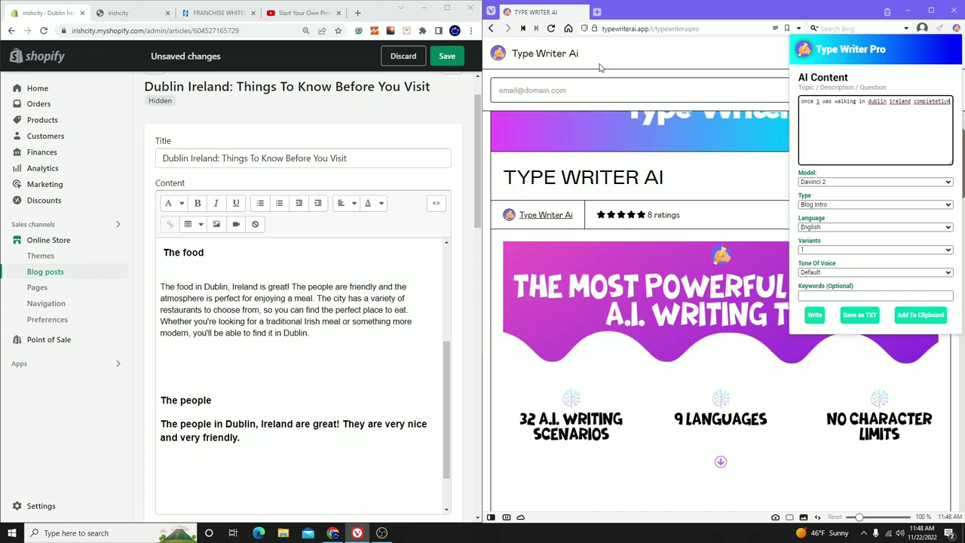
text( lost)
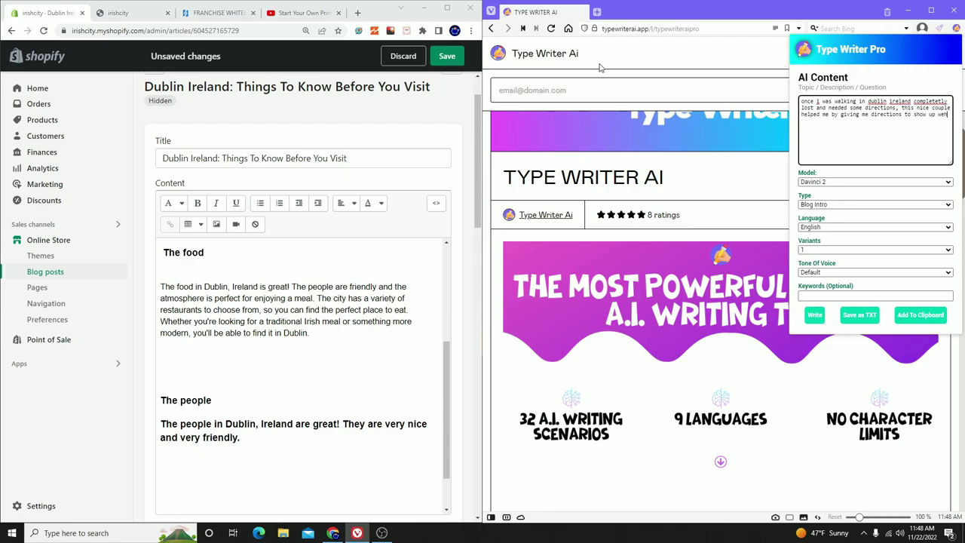
text(here i needed to go)
Transfer the lost-in-Dublin story to the Improve Text tool, set the model to Davinci 2 and improve the text.
key(ctrl+a)
key(ctrl+c)
drag(883, 145, 798, 98)
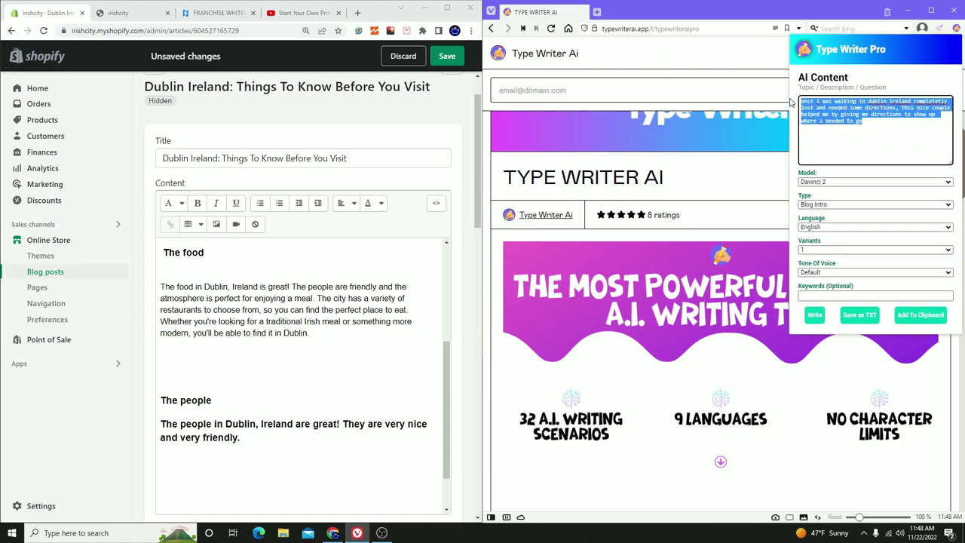
click(805, 51)
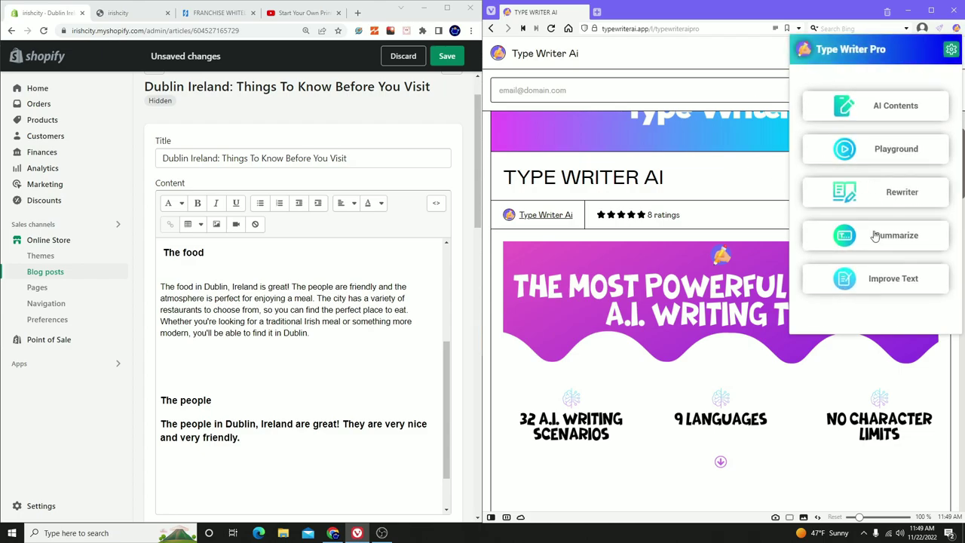
click(885, 294)
click(856, 161)
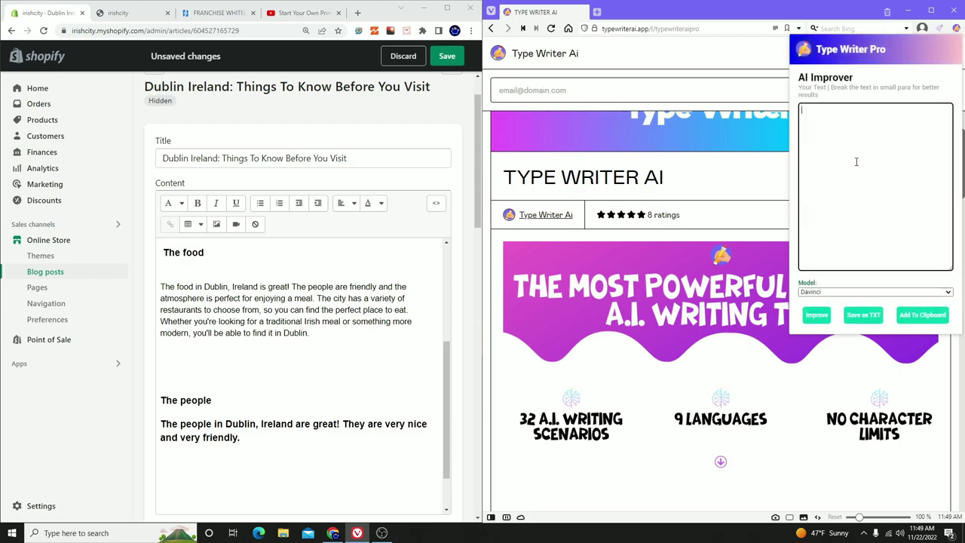
key(ctrl+v)
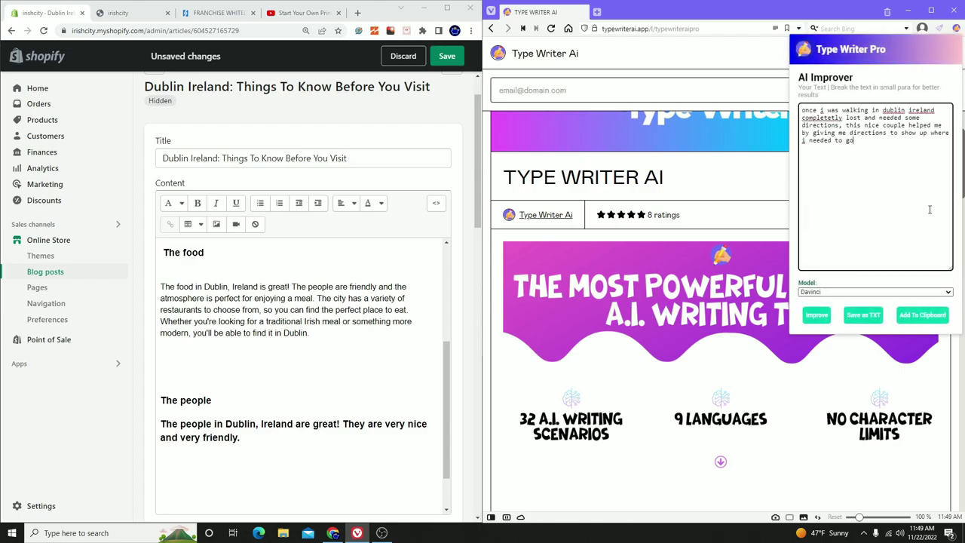
click(863, 292)
click(831, 307)
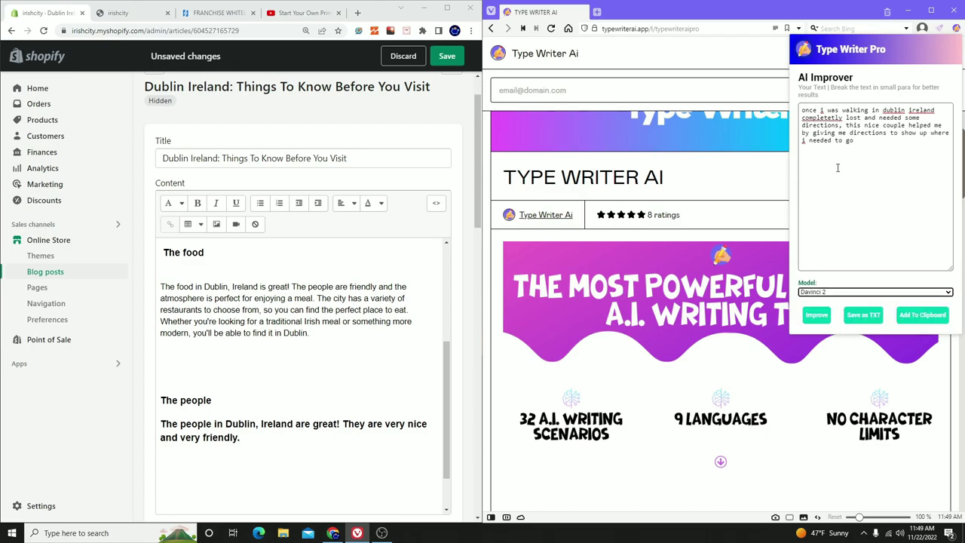
click(817, 314)
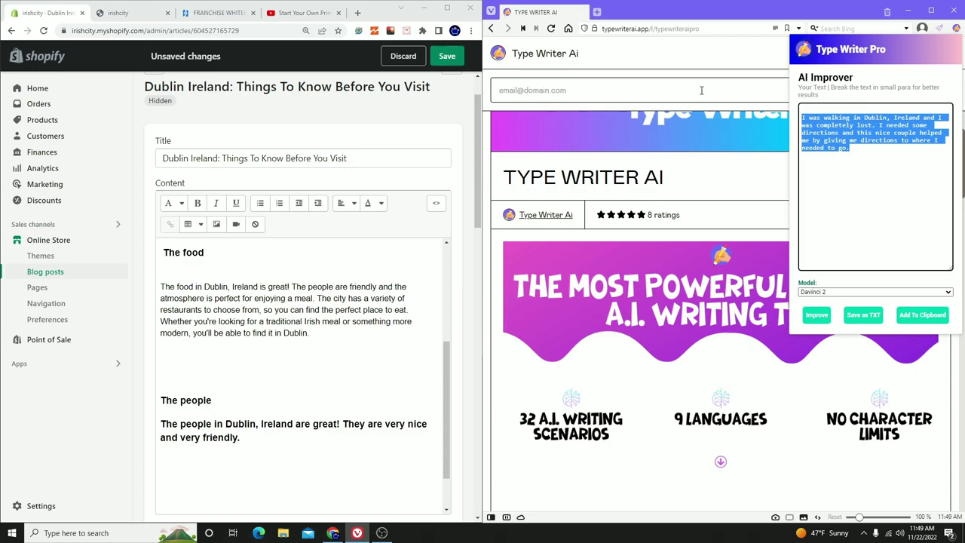
Copy the improved story into the "The people" section of the post, placing it below the sentence about the friendly people.
click(921, 315)
click(245, 406)
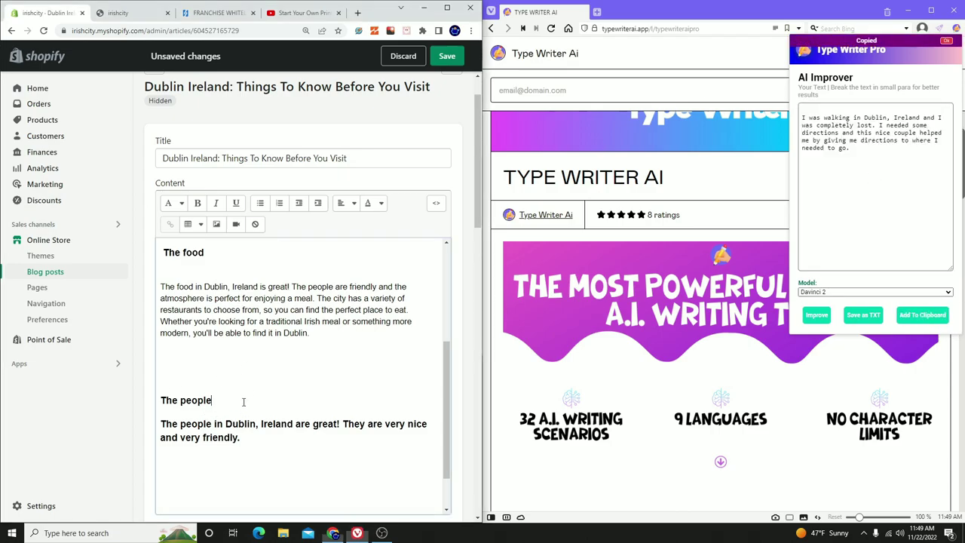
key(Return)
key(ctrl+v)
scroll(244, 383, down, 3)
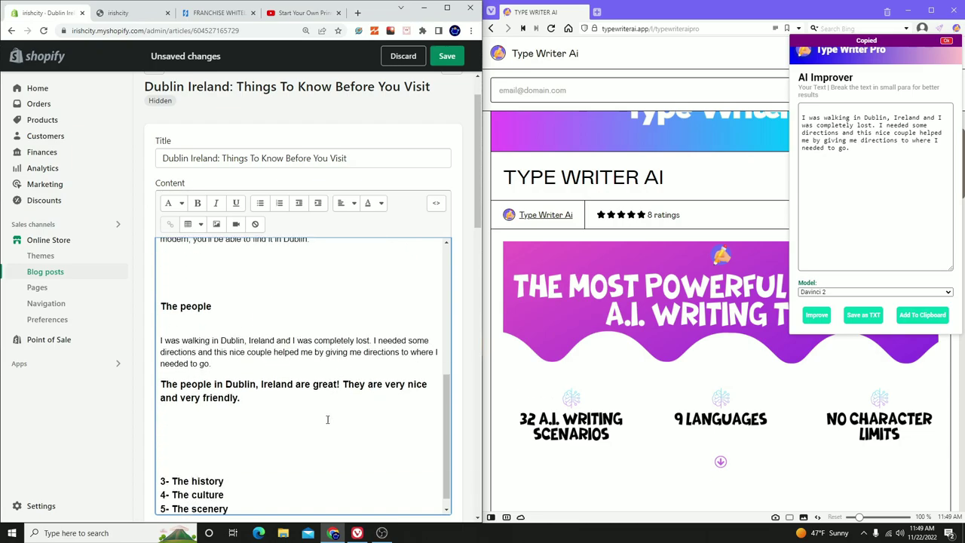
drag(253, 391, 160, 368)
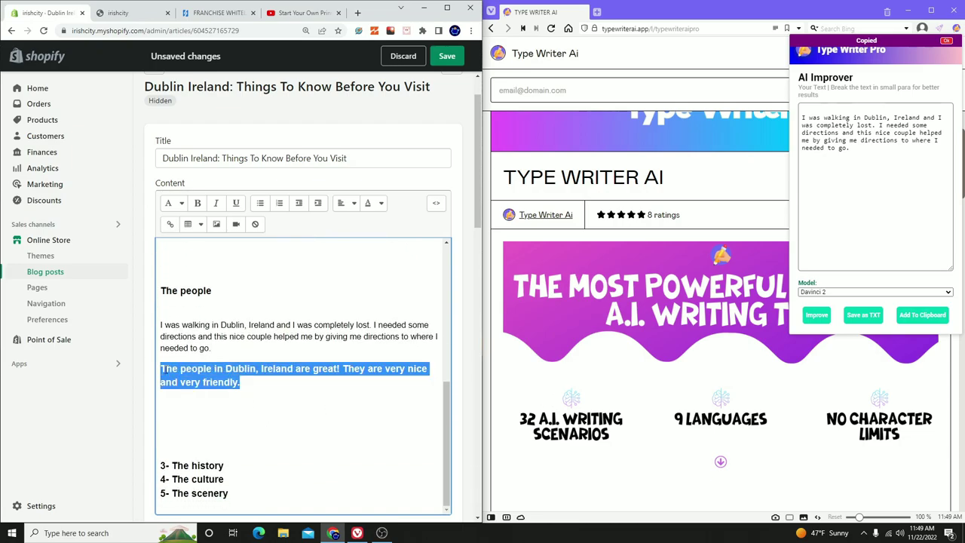
key(BackSpace)
key(ctrl+z)
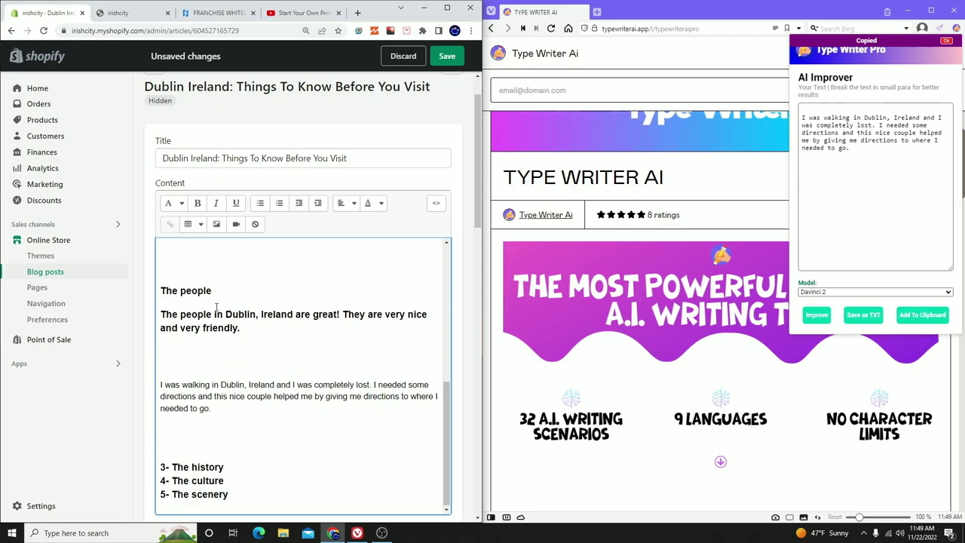
Set the sentence about Dublin's friendly people to Paragraph style and add a blank line below "The people".
key(shift+Up)
key(shift+Home)
click(173, 202)
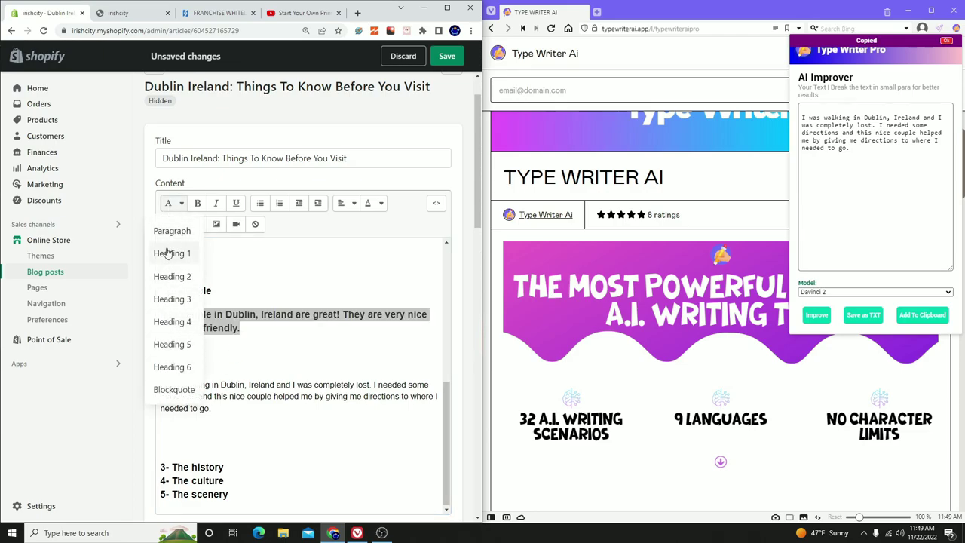
click(172, 230)
click(221, 297)
key(Return)
Try to format the line "The people" as Heading 3.
click(228, 294)
key(shift+Home)
click(175, 203)
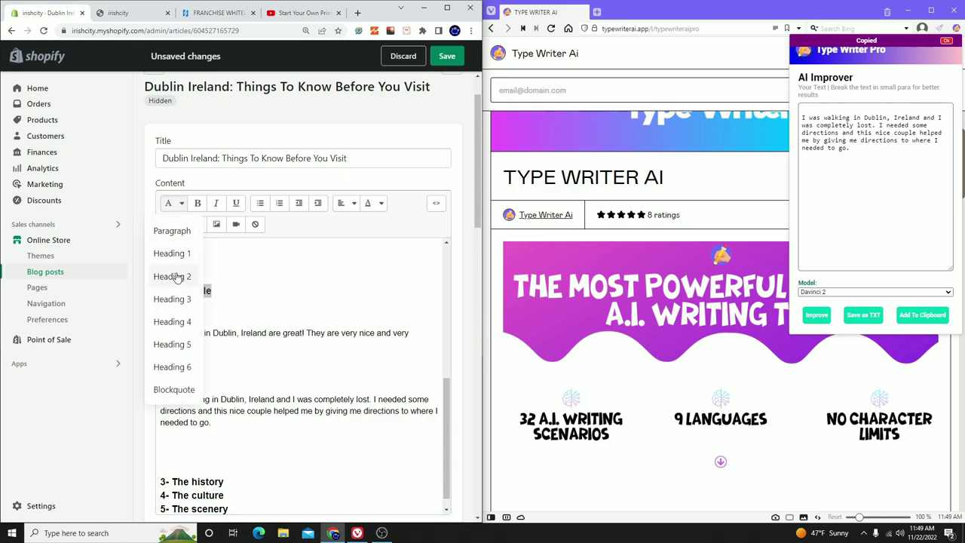
click(172, 300)
click(230, 293)
key(shift+Home)
Try to format the line "The food" as Heading 3 again.
scroll(252, 272, up, 4)
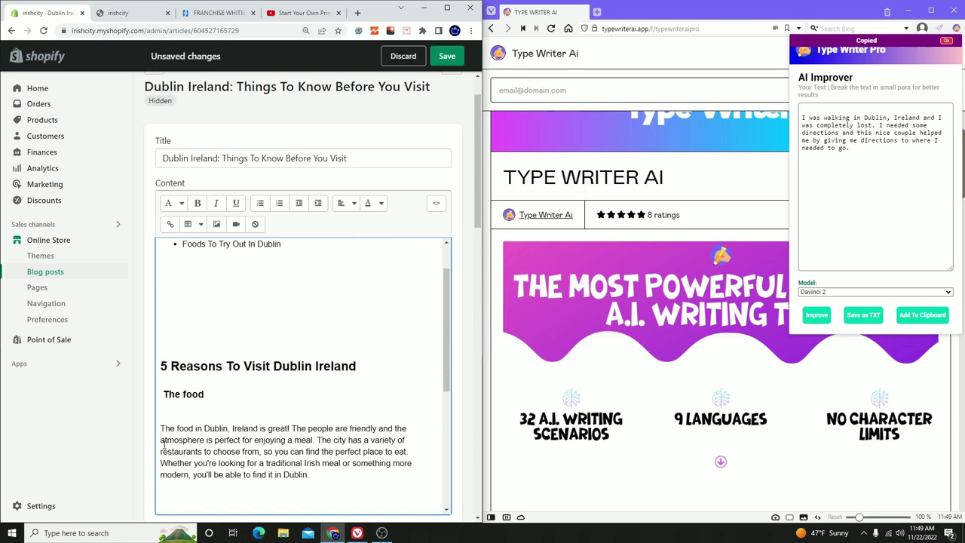
triple_click(194, 393)
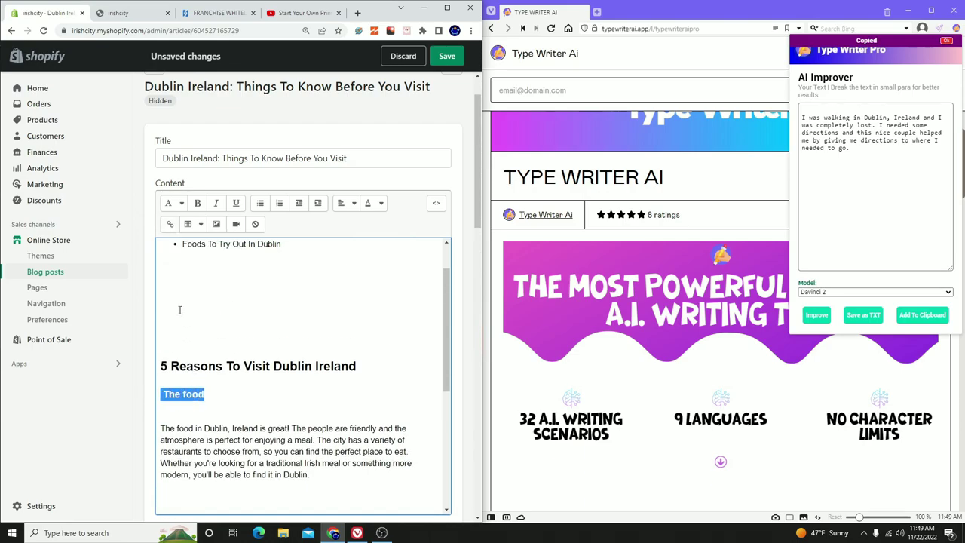
click(172, 203)
click(181, 300)
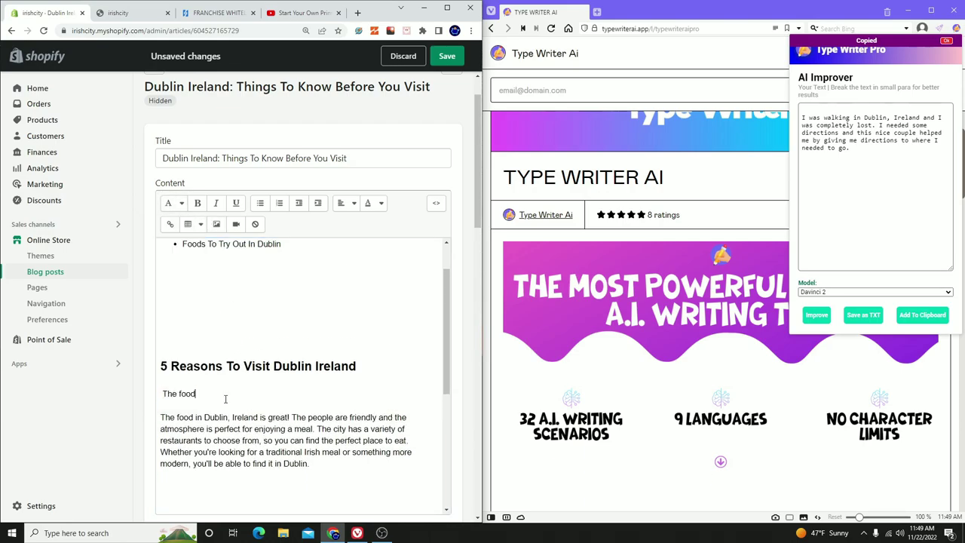
Remove the extra blank lines between the "The people" paragraphs and delete the "3-" numbering before "The history".
scroll(258, 415, down, 5)
click(186, 316)
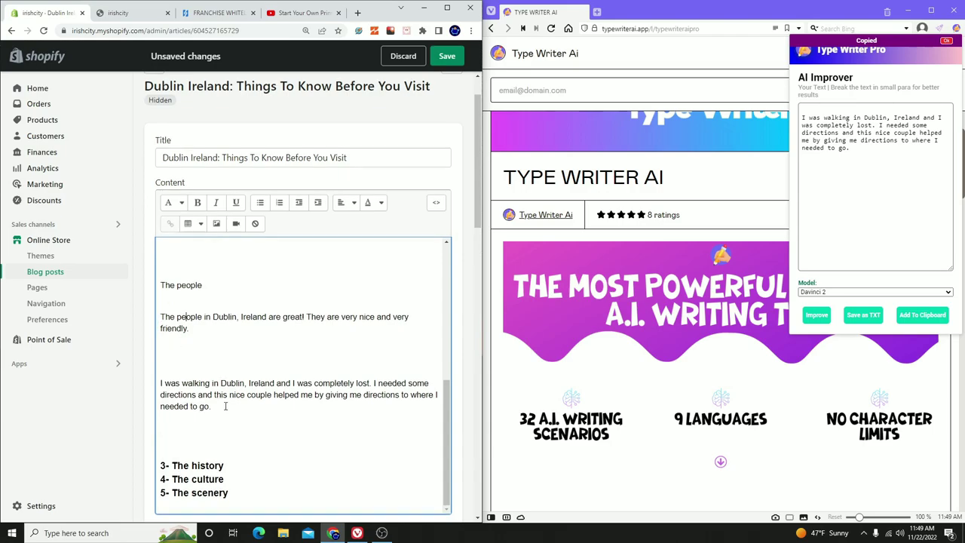
scroll(225, 405, down, 2)
click(183, 218)
key(BackSpace)
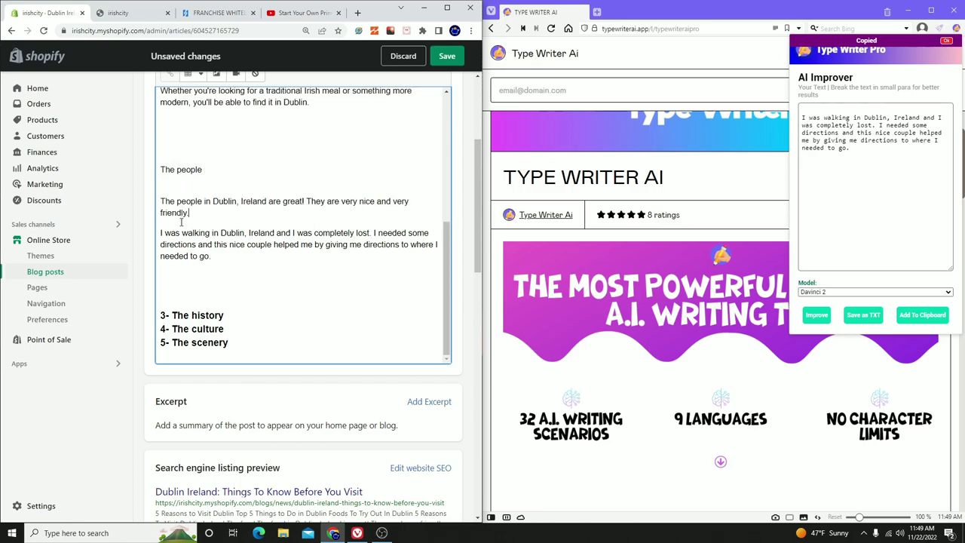
drag(170, 317, 153, 315)
key(BackSpace)
Switch Type Writer Pro from the AI Improver to AI Content and enter the topic "the history of dublin ireland".
drag(887, 194, 824, 87)
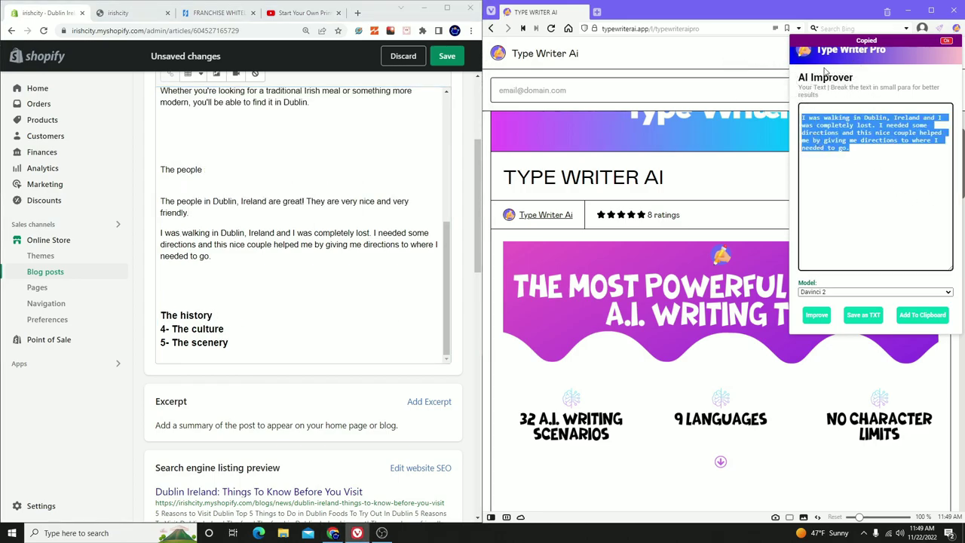
click(808, 65)
click(874, 113)
click(871, 124)
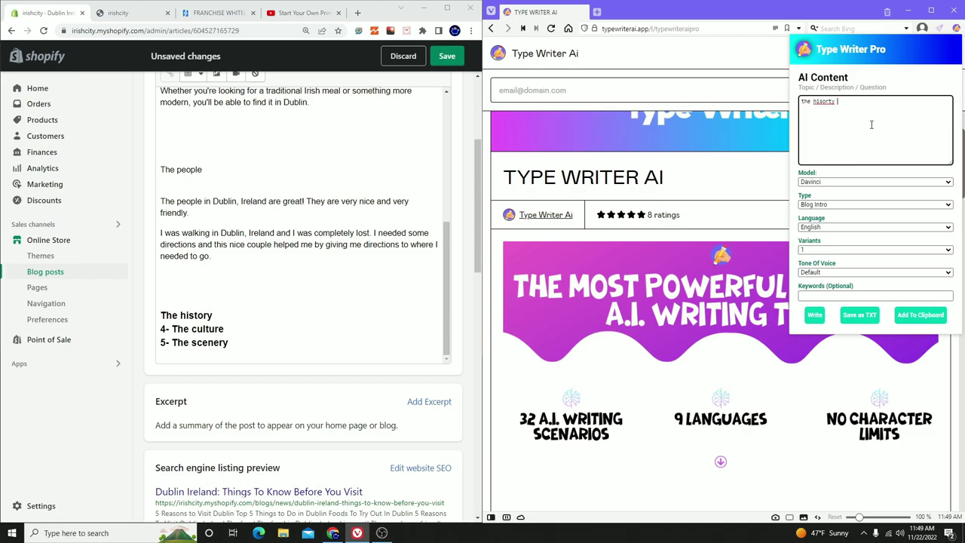
right_click(829, 102)
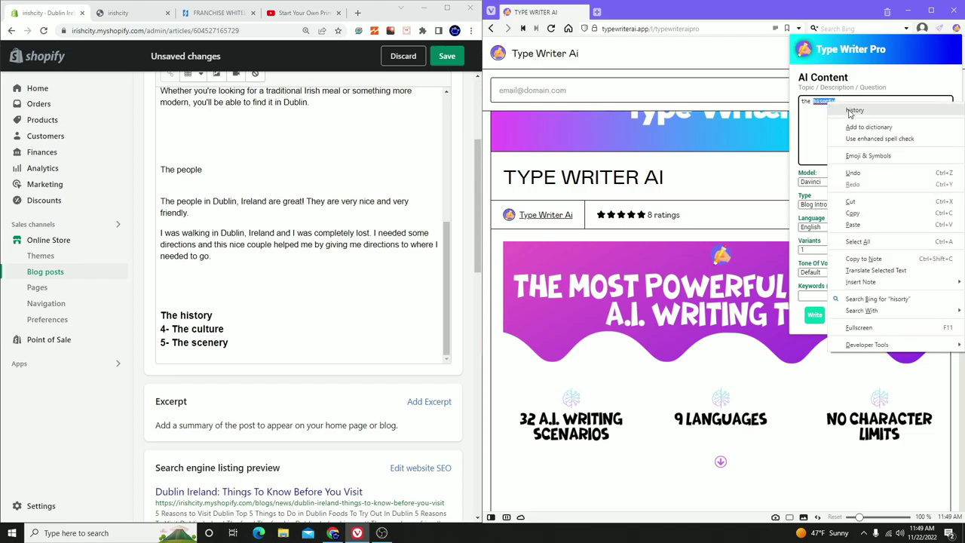
click(850, 110)
text(dublin ireland)
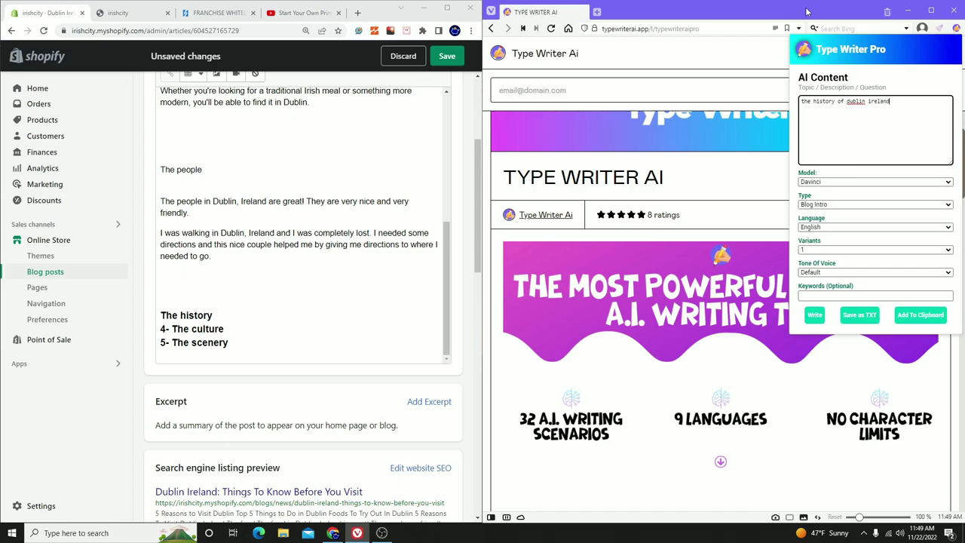
Generate a Blog Intro on Dublin's history using the Davinci 2 model and the keywords "Dublin history".
click(825, 184)
click(825, 197)
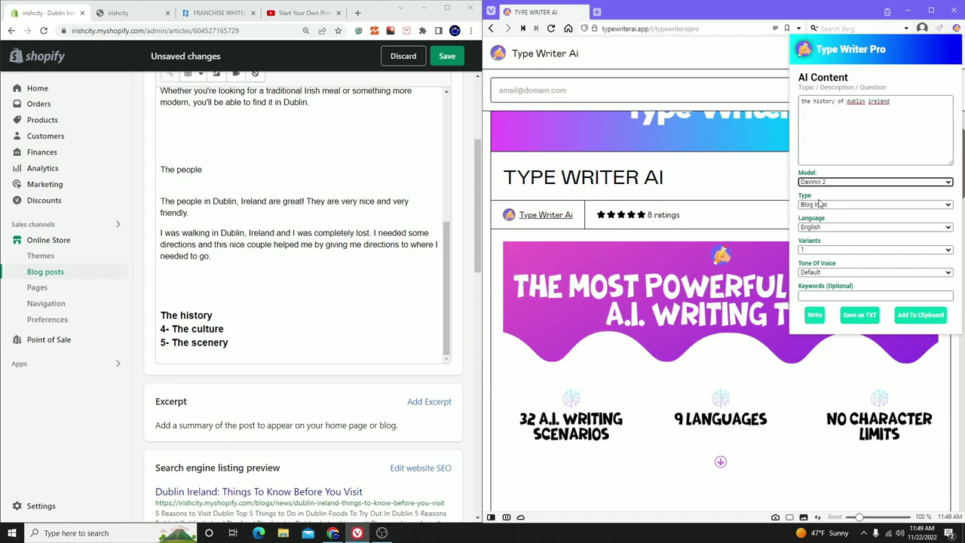
click(829, 296)
text(dublin his)
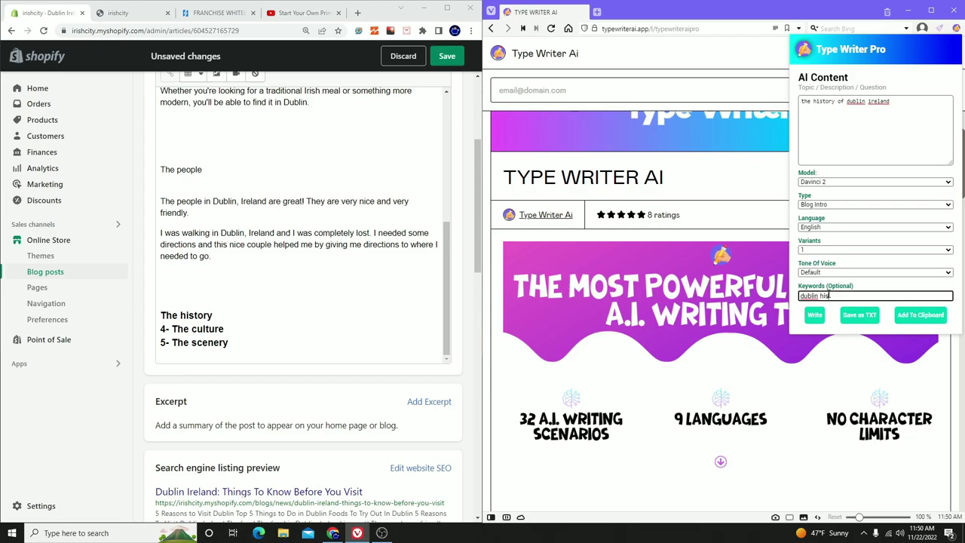
text(ory)
right_click(833, 297)
click(856, 54)
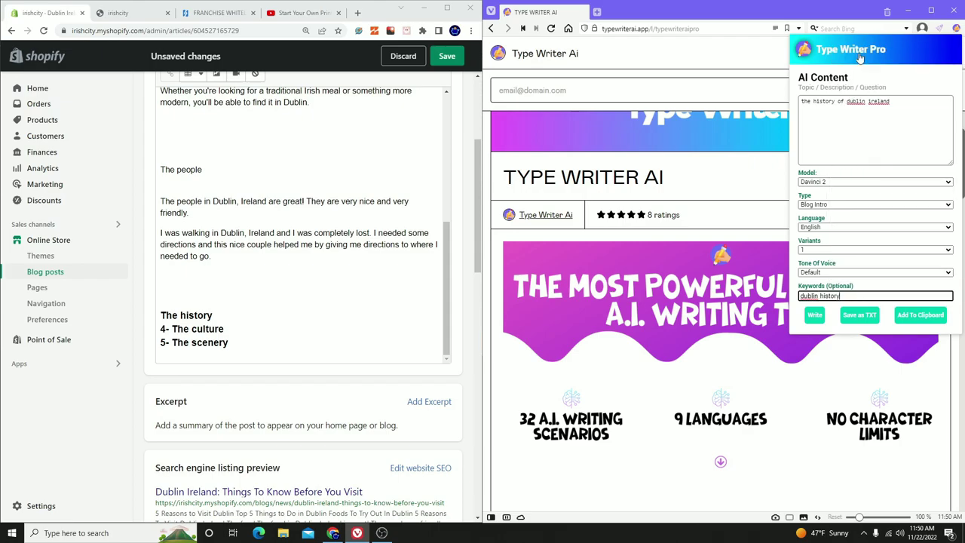
right_click(817, 296)
click(840, 51)
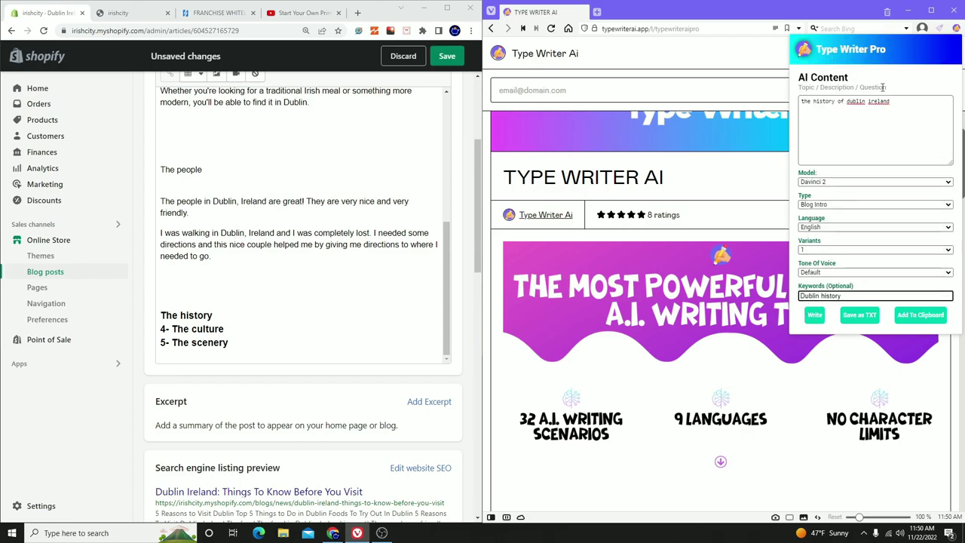
click(815, 320)
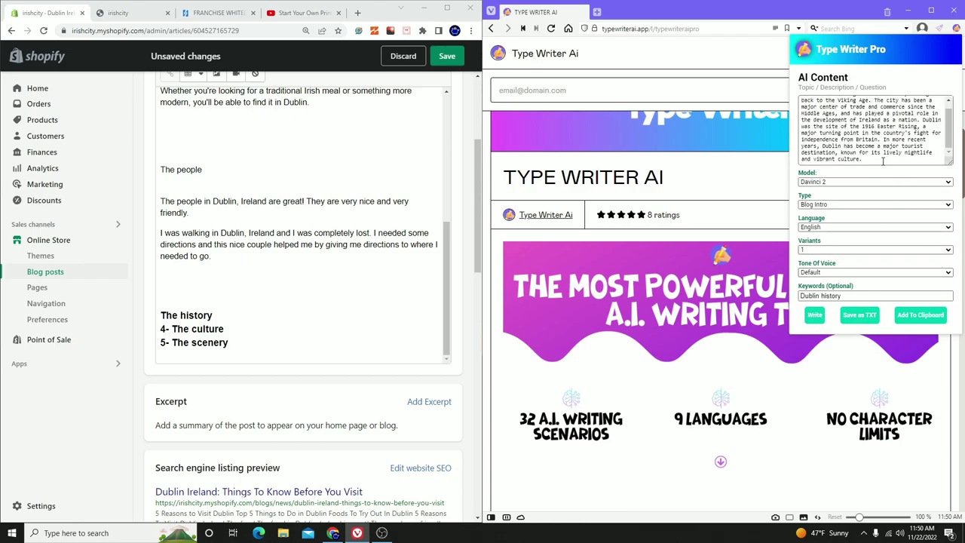
Copy the generated history text into the blog post on a new line below "The history".
key(ctrl+a)
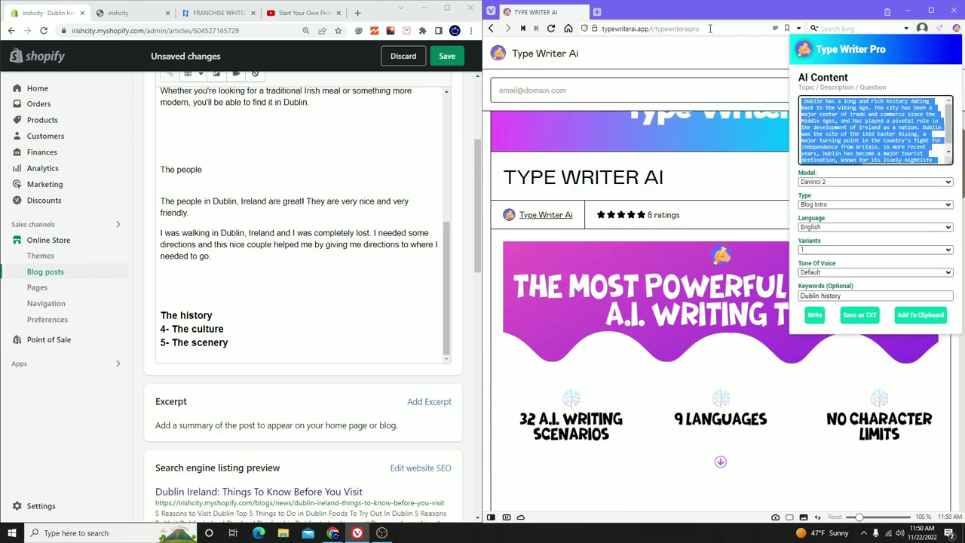
right_click(862, 116)
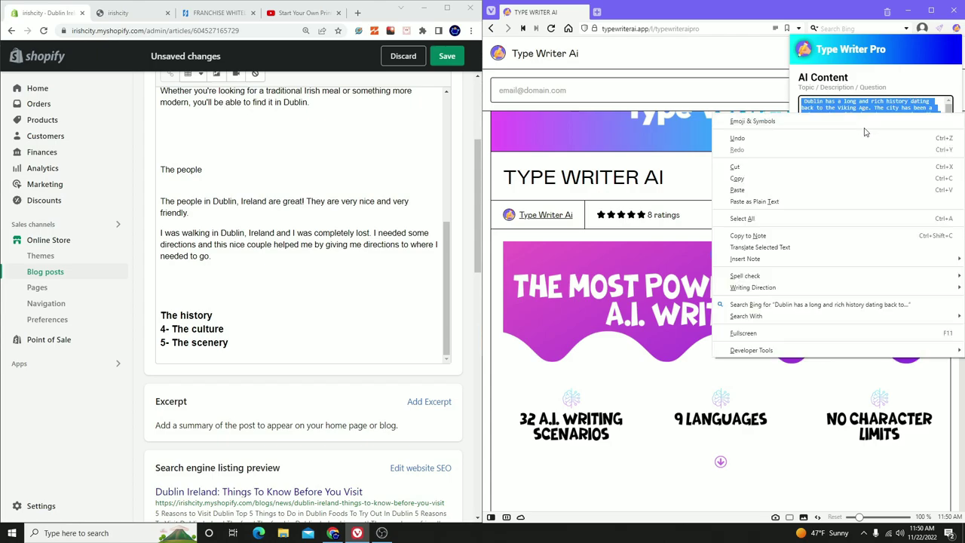
click(737, 178)
click(258, 312)
key(Return)
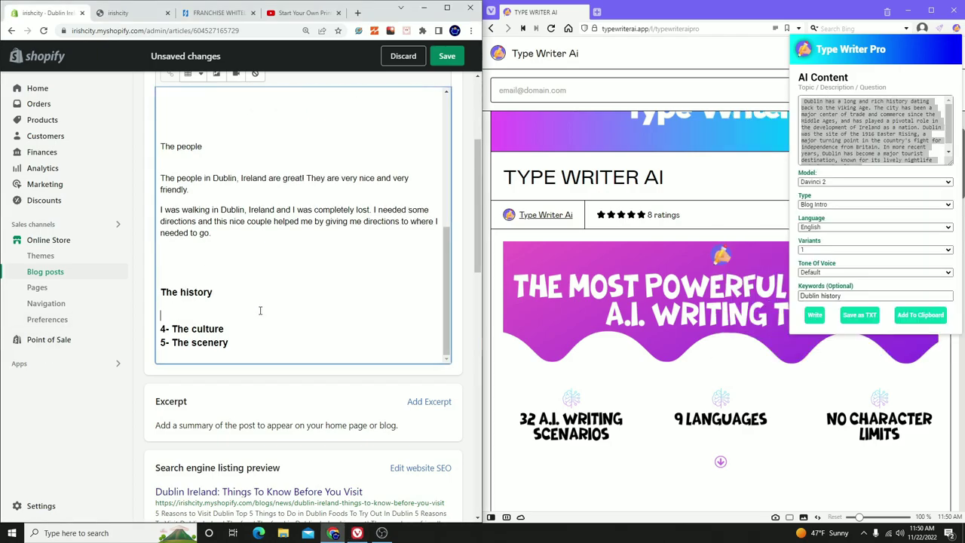
key(ctrl+v)
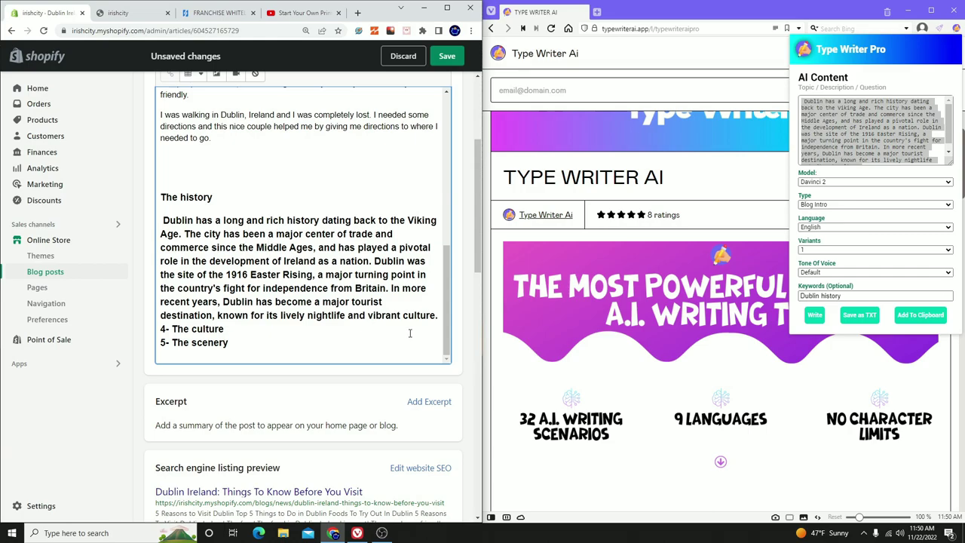
Add blank lines after the history paragraph and move "The culture" onto its own line below "4-".
key(Return)
key(Return)
key(Return)
drag(226, 329, 172, 328)
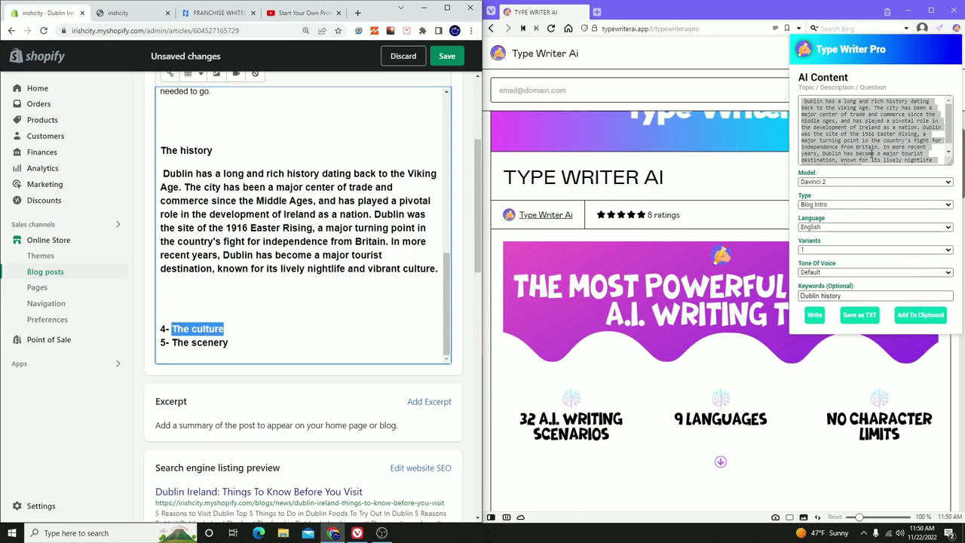
key(BackSpace)
key(Return)
key(ctrl+v)
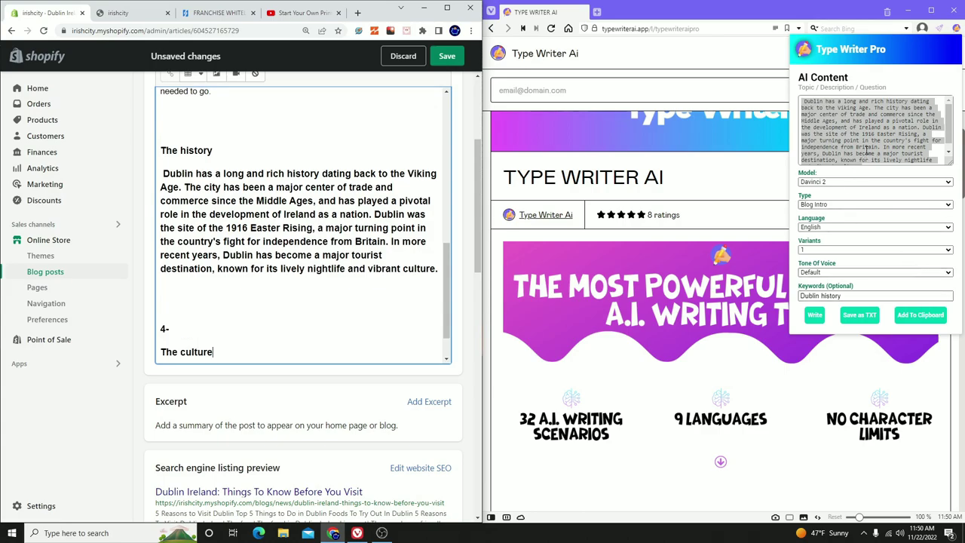
Generate a Blog Intro for the topic "The culture of dublin ireland is..." with the keywords "Dublin culture".
click(902, 127)
scroll(907, 164, down, 1)
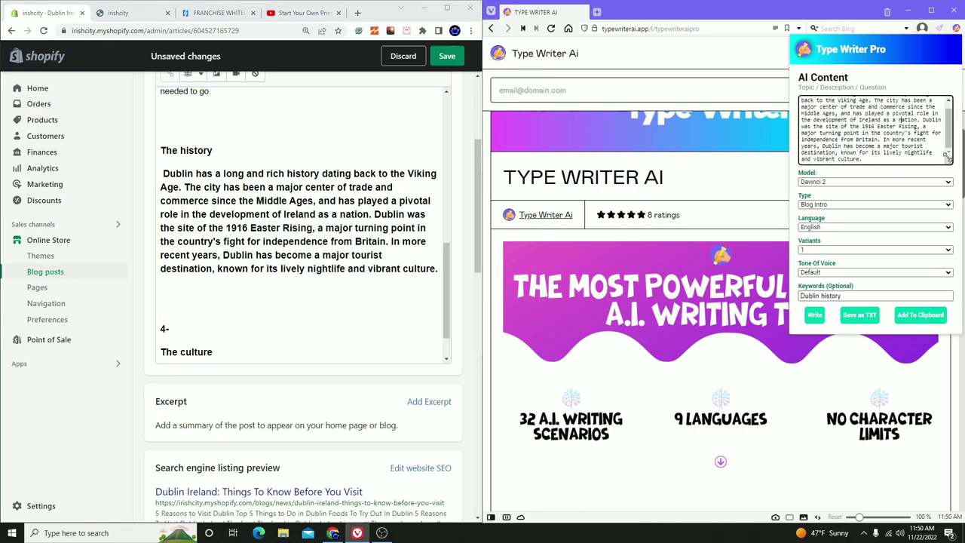
key(ctrl+a)
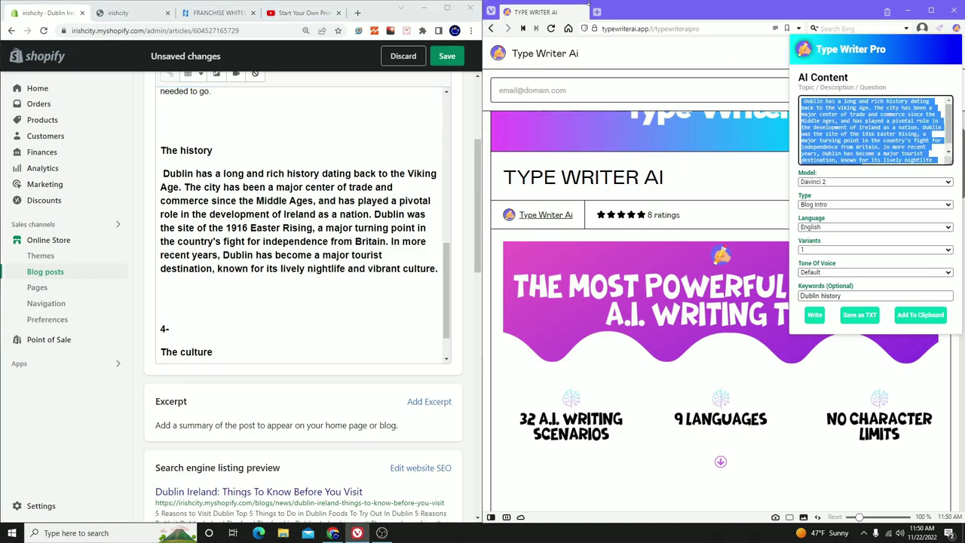
key(BackSpace)
key(ctrl+v)
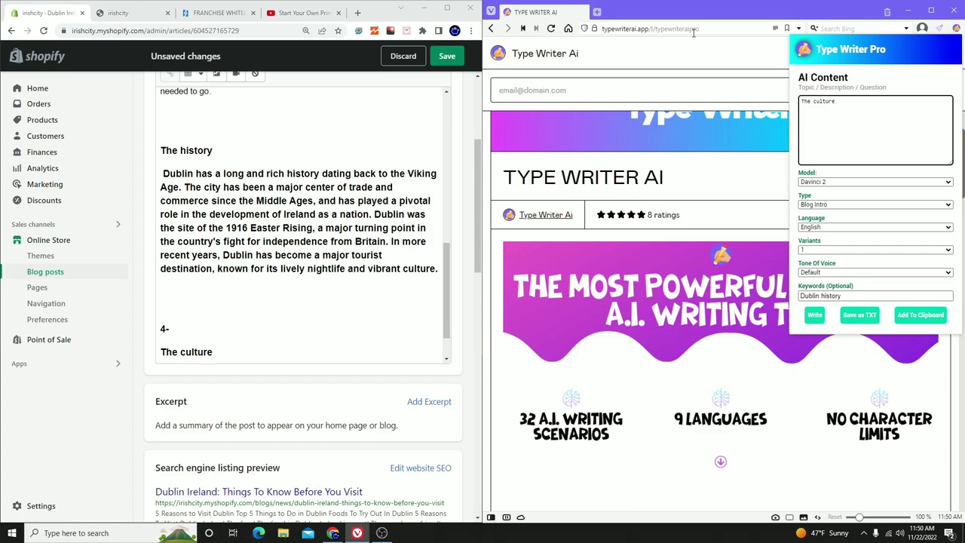
text(of dublin ireland is...)
double_click(832, 297)
text(culture)
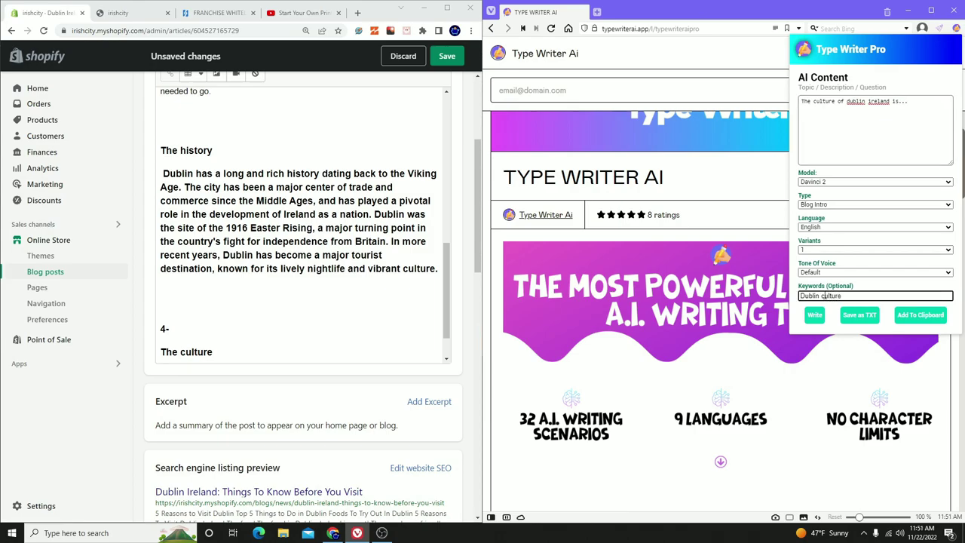
click(812, 315)
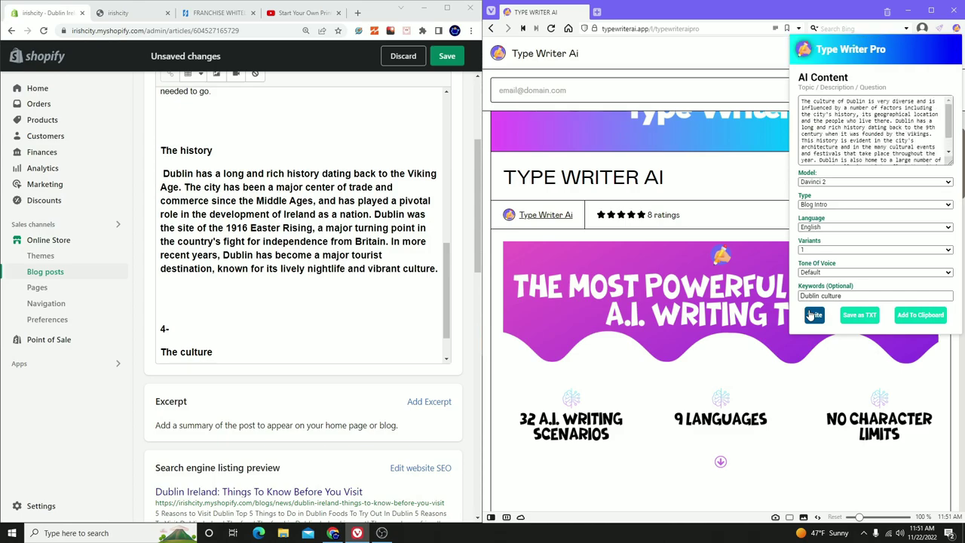
Copy the generated culture text into the post below "4-" and complete that heading as "4- Culture".
scroll(891, 136, down, 3)
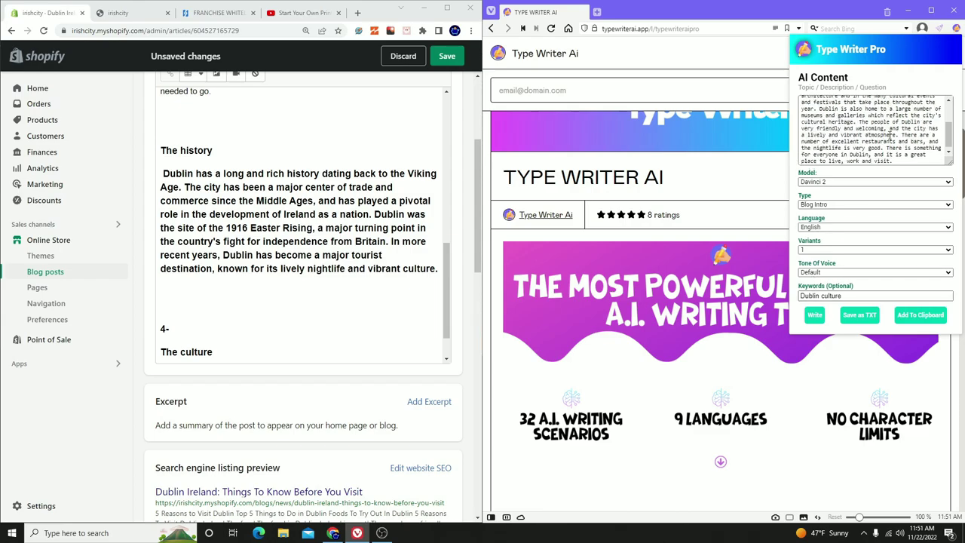
drag(912, 160, 775, 34)
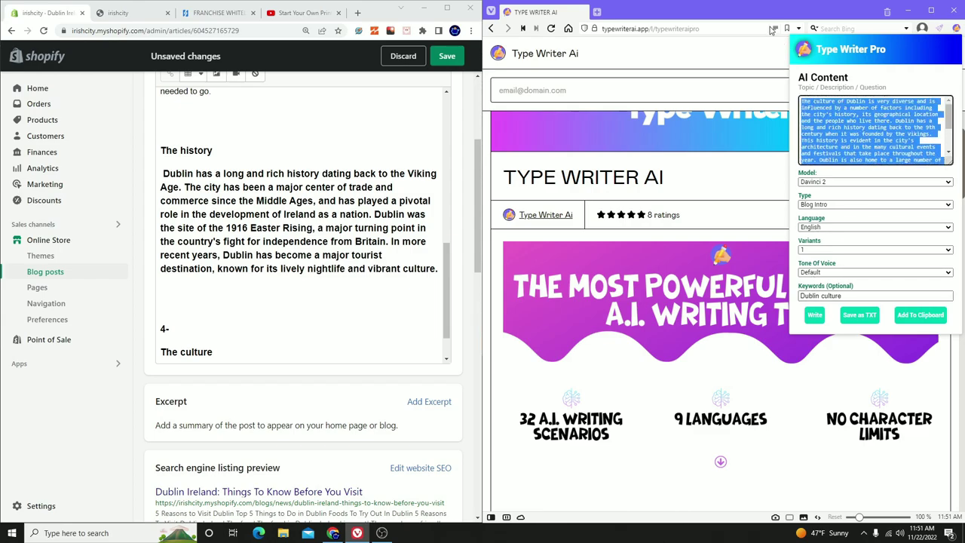
click(919, 314)
click(226, 326)
key(ctrl+v)
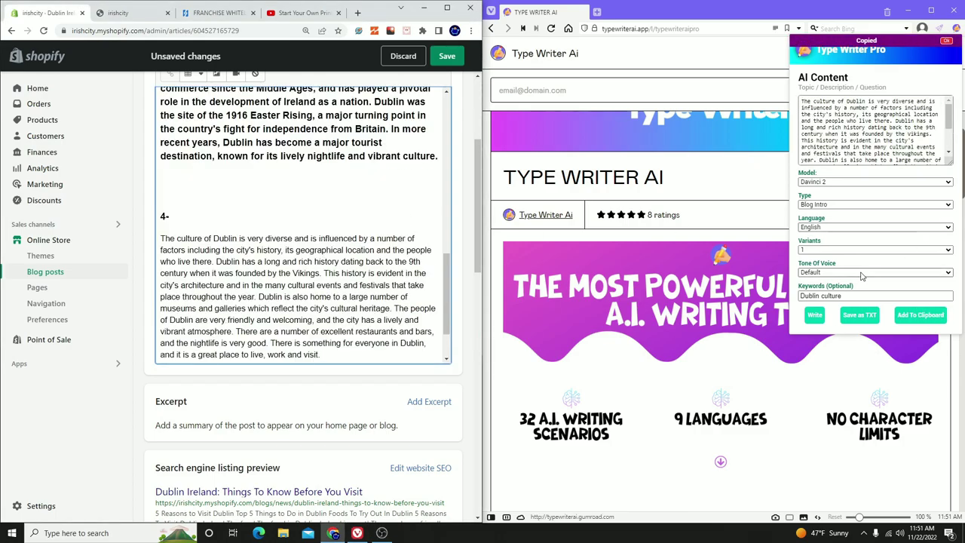
text(Culture)
scroll(262, 269, down, 1)
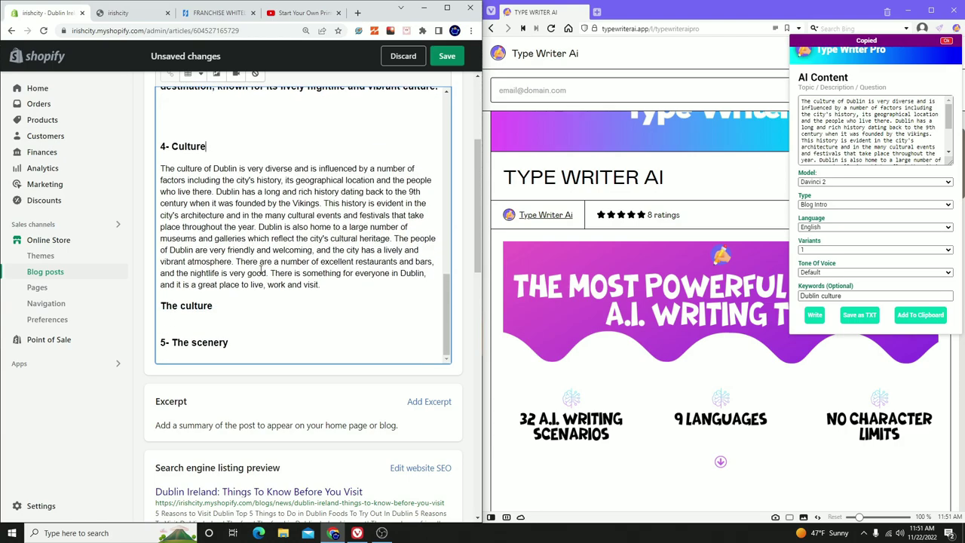
Remove the blank line between the leftover line "The culture" and "5- The scenery".
click(167, 306)
key(Return)
key(Return)
key(Return)
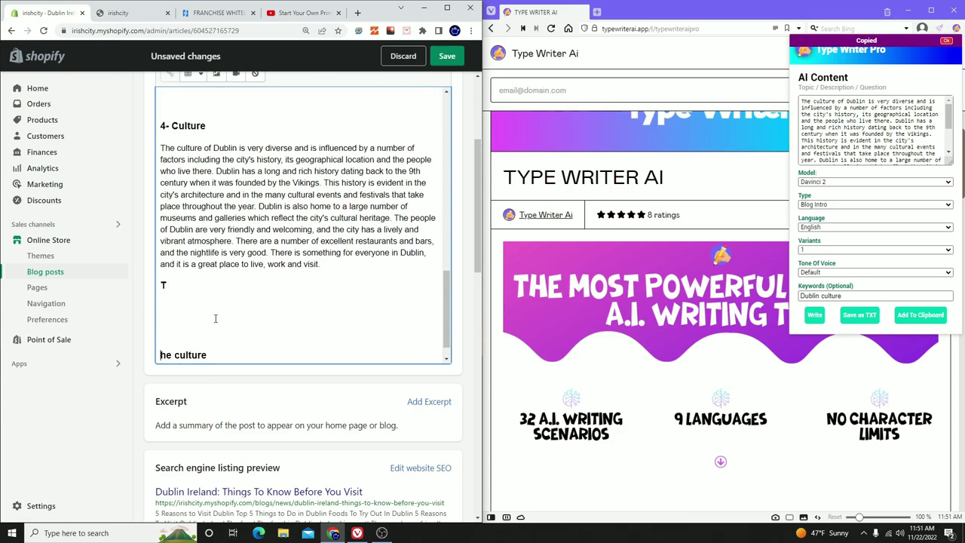
key(BackSpace)
key(BackSpace)
key(BackSpace)
Copy "The scenery" from the post's fifth heading, set the generator's keywords to "Dublin scenery" and clear the old topic text.
scroll(215, 302, down, 2)
drag(229, 193, 172, 195)
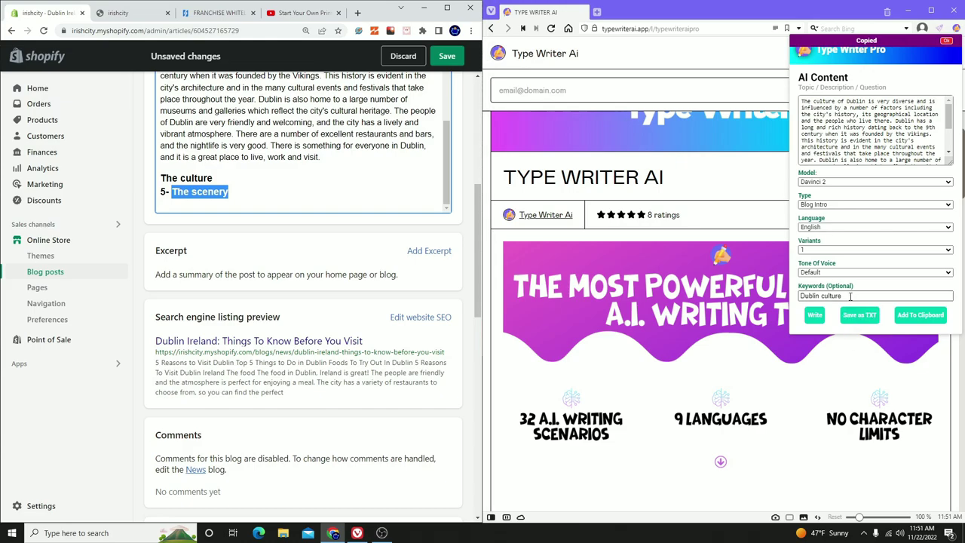
drag(850, 295, 811, 296)
text(lin cultur)
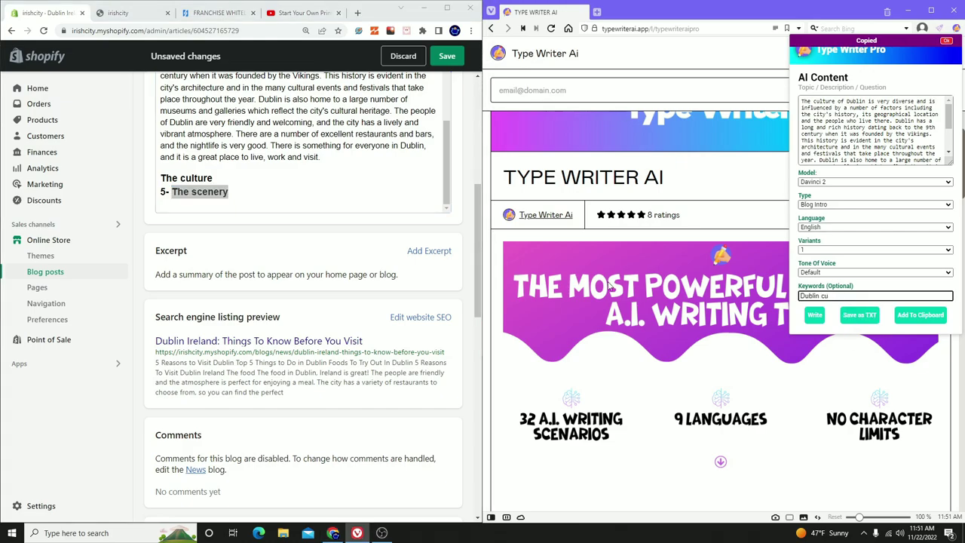
key(ctrl+v)
key(BackSpace)
key(BackSpace)
key(BackSpace)
key(BackSpace)
key(BackSpace)
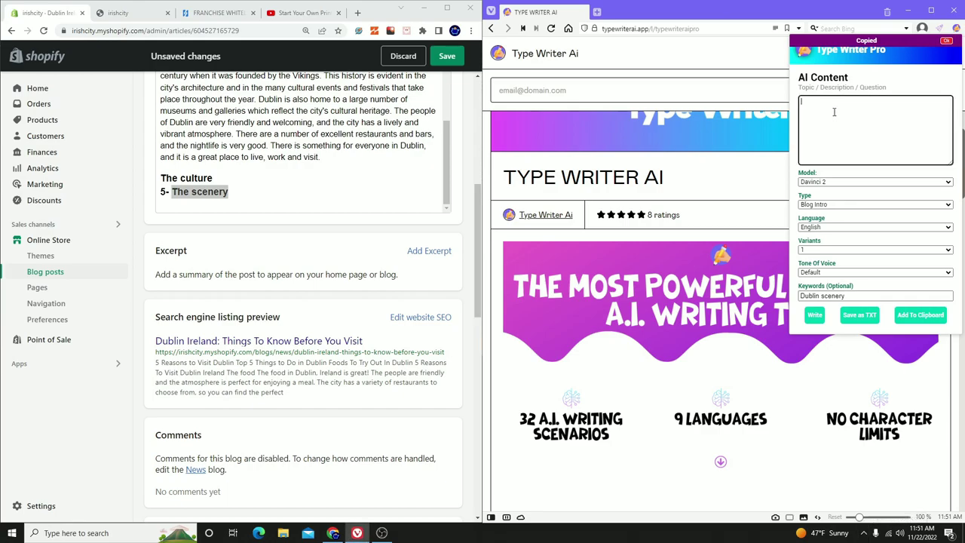
Generate a Blog Outline for the topic "dublin scenery" and regenerate it once.
text(dublin scenery)
click(840, 206)
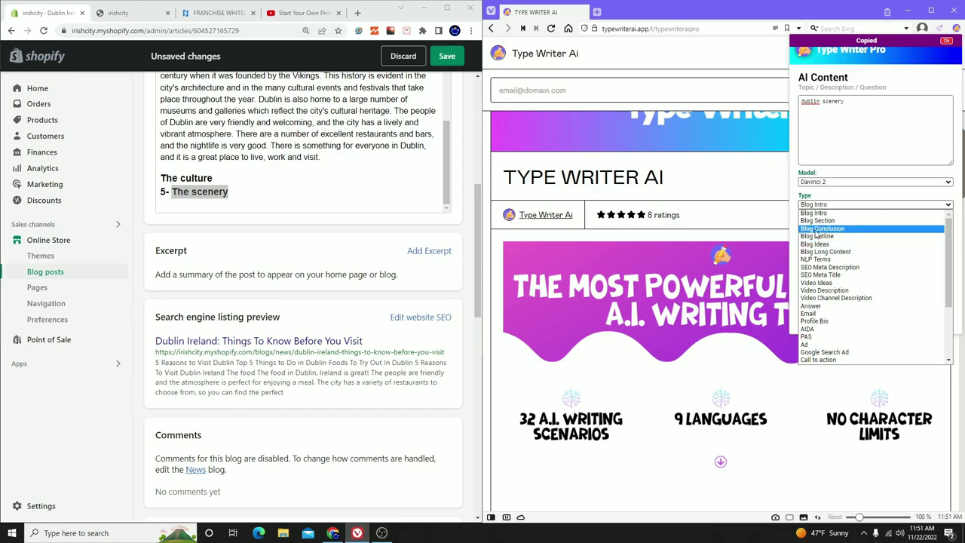
click(817, 235)
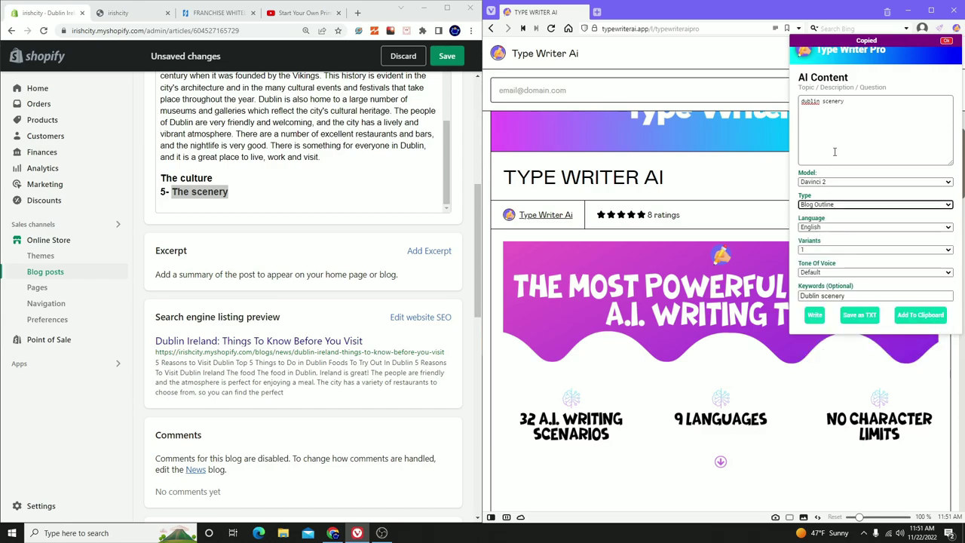
click(860, 114)
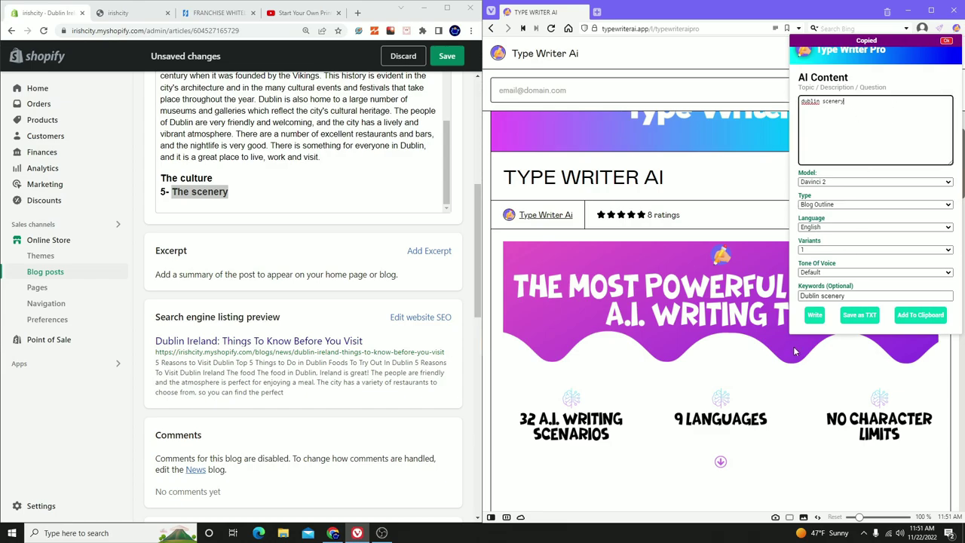
click(814, 316)
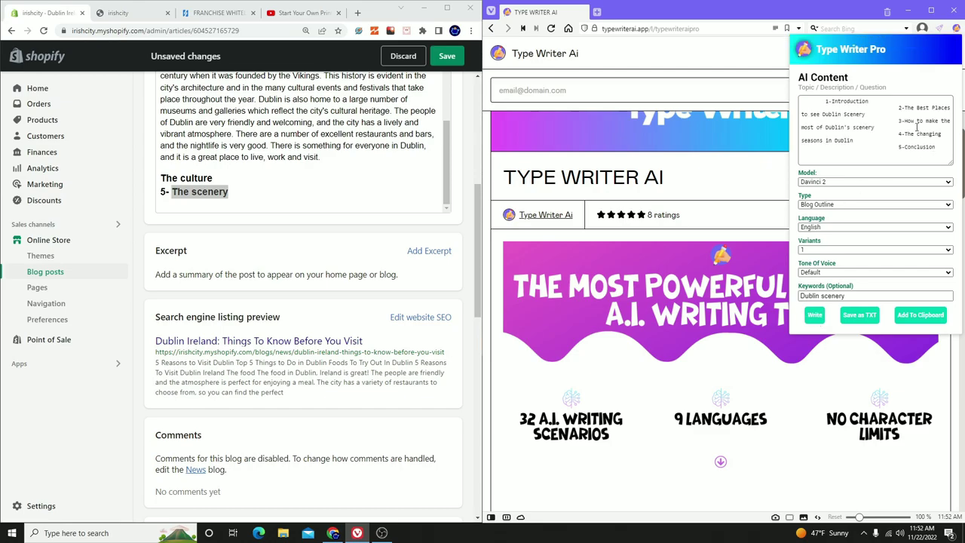
click(811, 318)
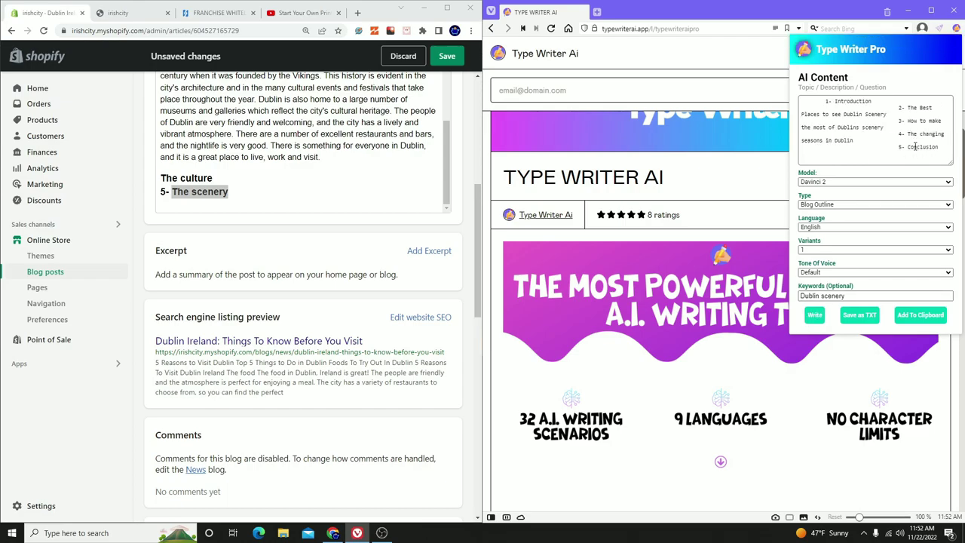
Switch Type Writer Pro to its Playground and generate a list of places to visit in Dublin with the Davinci 2 model.
drag(940, 149, 687, 29)
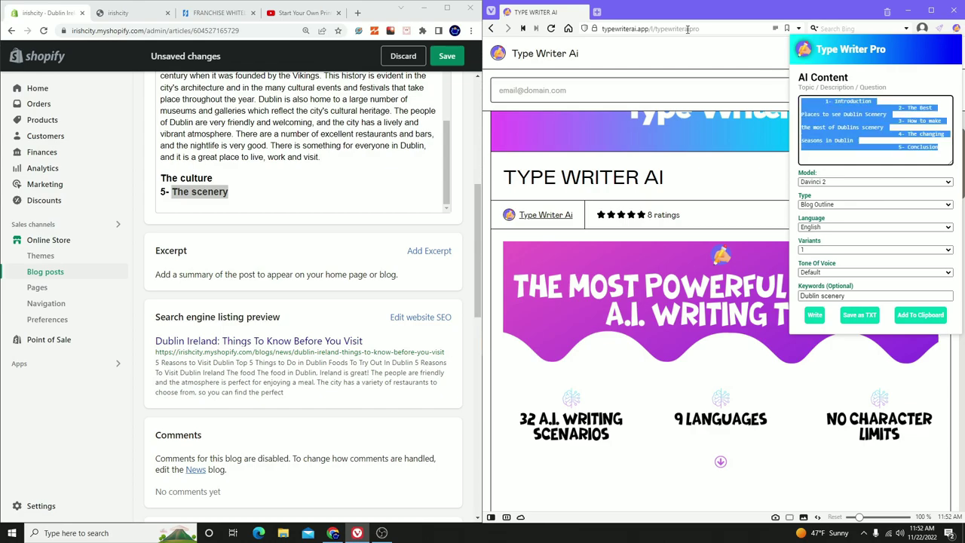
click(839, 58)
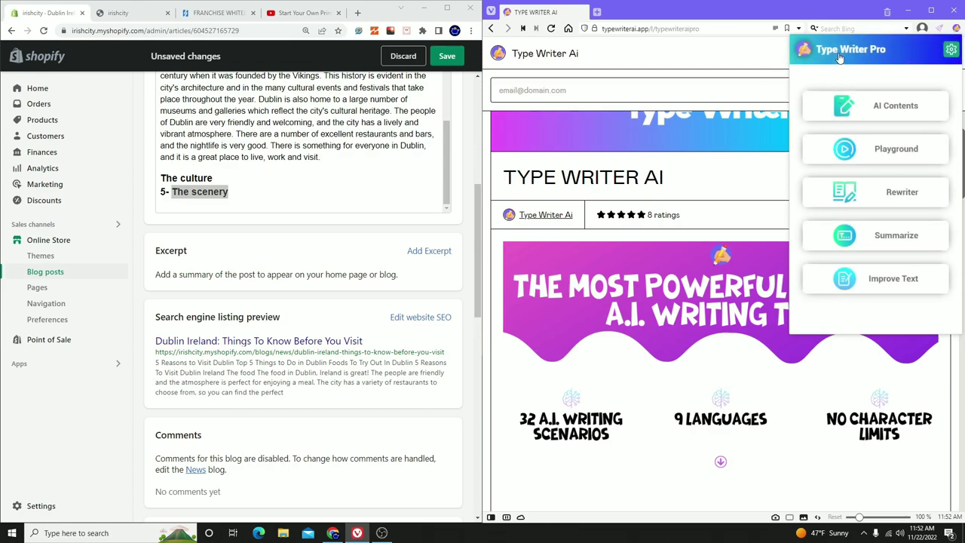
click(888, 158)
text(list of places for dublin)
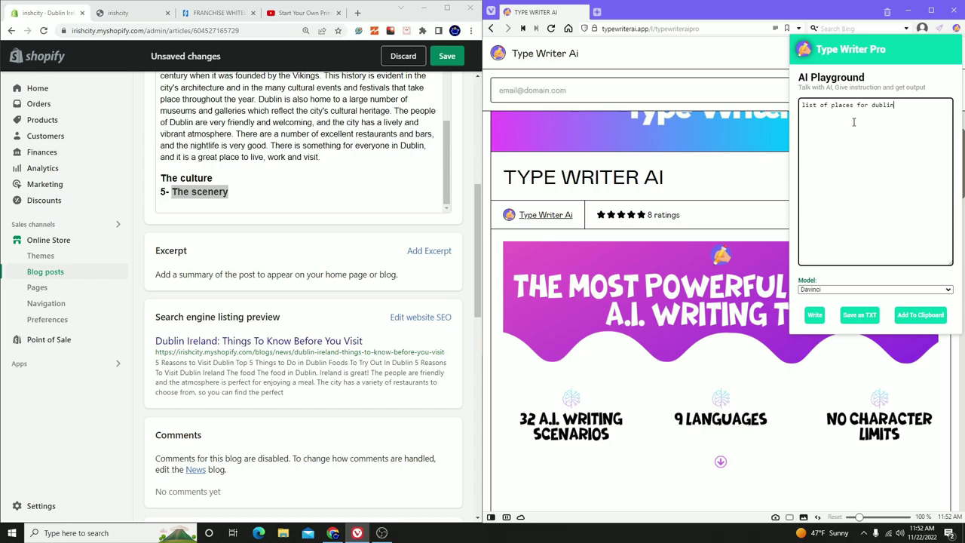
key(BackSpace)
key(BackSpace)
key(BackSpace)
key(BackSpace)
key(BackSpace)
key(BackSpace)
key(BackSpace)
key(BackSpace)
key(BackSpace)
key(BackSpace)
key(BackSpace)
text(to visit in)
click(897, 289)
click(836, 306)
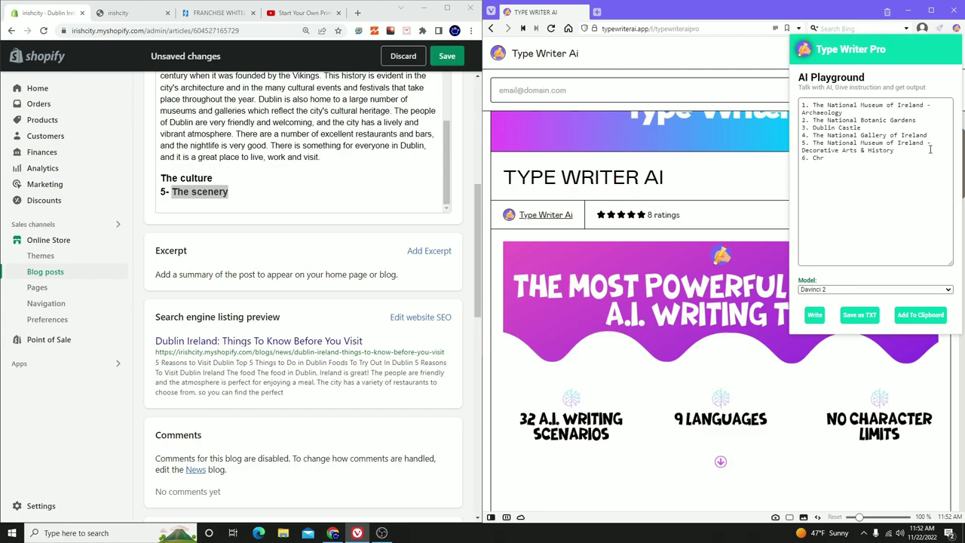
Move the whole generated list of places into the blog post beneath the heading "5- The scenery".
click(855, 200)
key(ctrl+a)
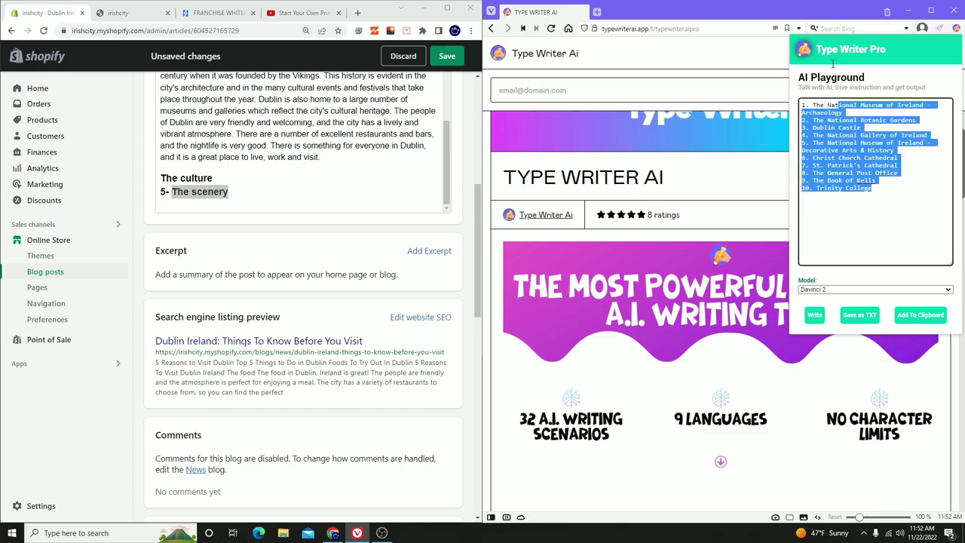
key(ctrl+x)
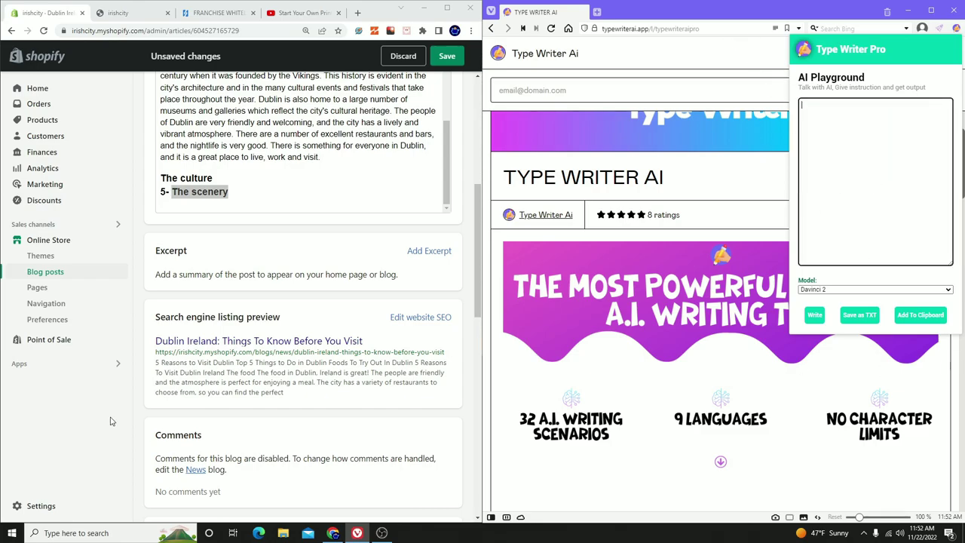
click(257, 191)
click(257, 192)
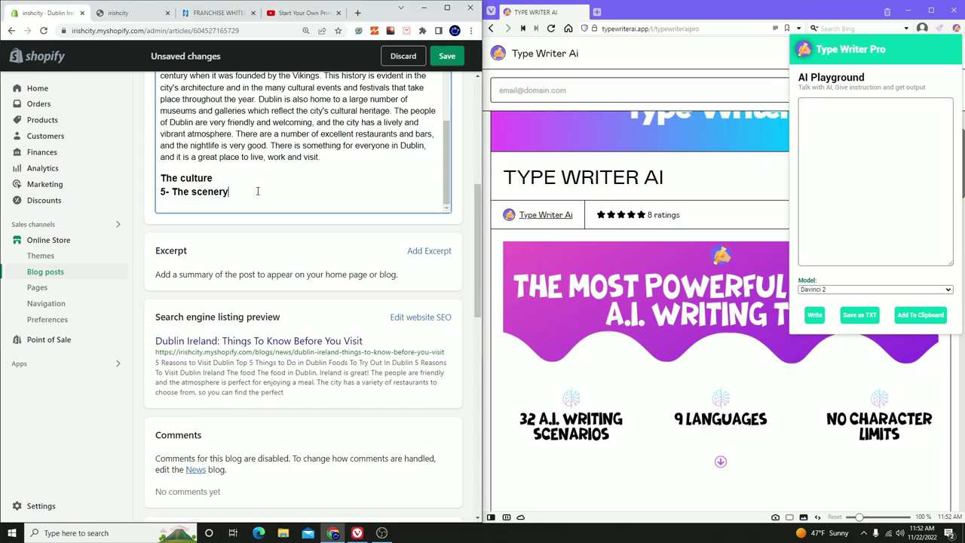
key(Return)
key(ctrl+v)
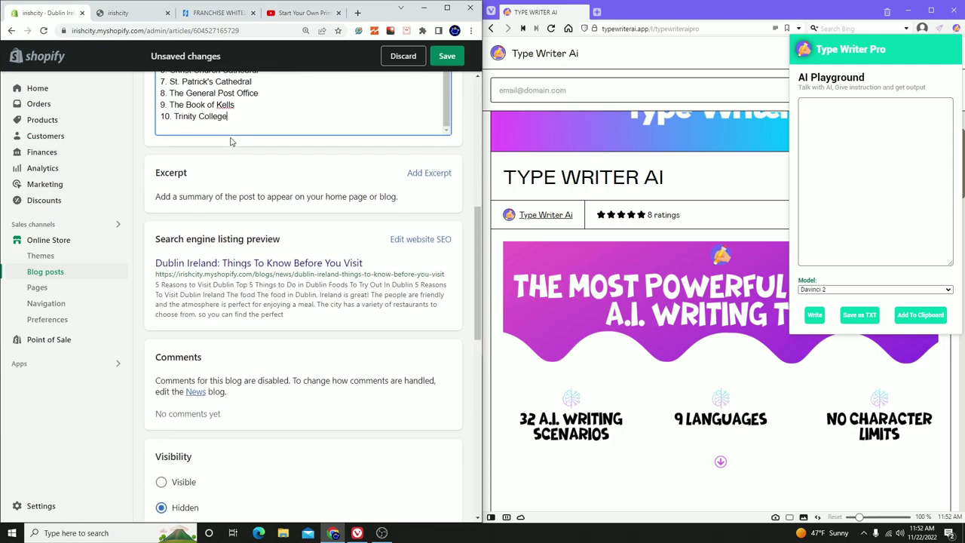
Remove the "5- " numbering from the scenery heading and delete the leftover line "The culture" above it.
click(170, 173)
key(BackSpace)
key(BackSpace)
key(BackSpace)
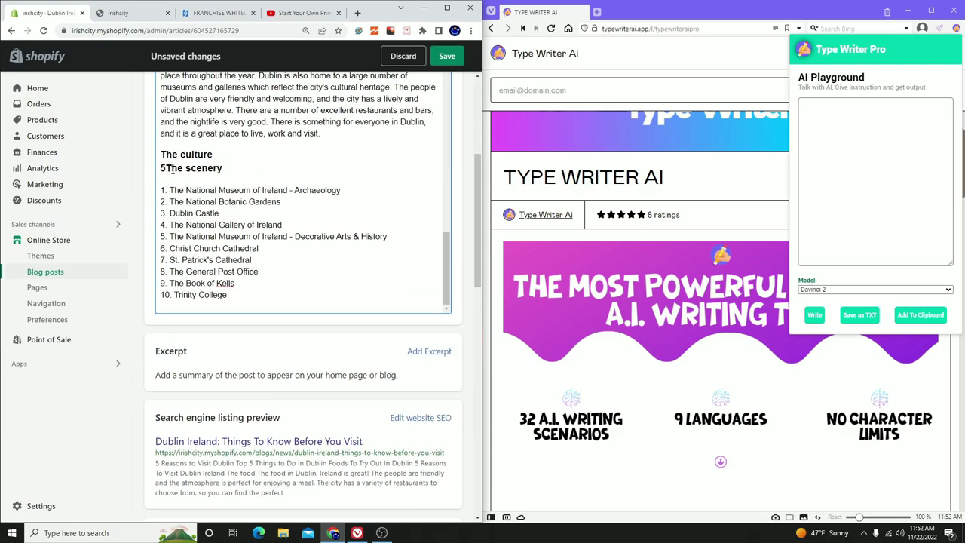
drag(216, 154, 155, 154)
key(BackSpace)
Save the Dublin blog post with the new scenery section.
scroll(392, 175, down, 4)
scroll(392, 175, up, 10)
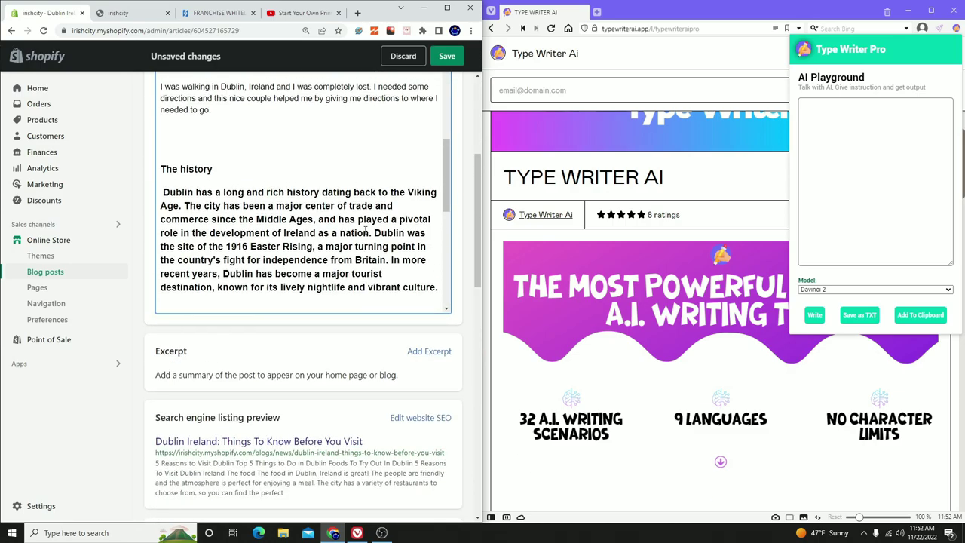
click(447, 56)
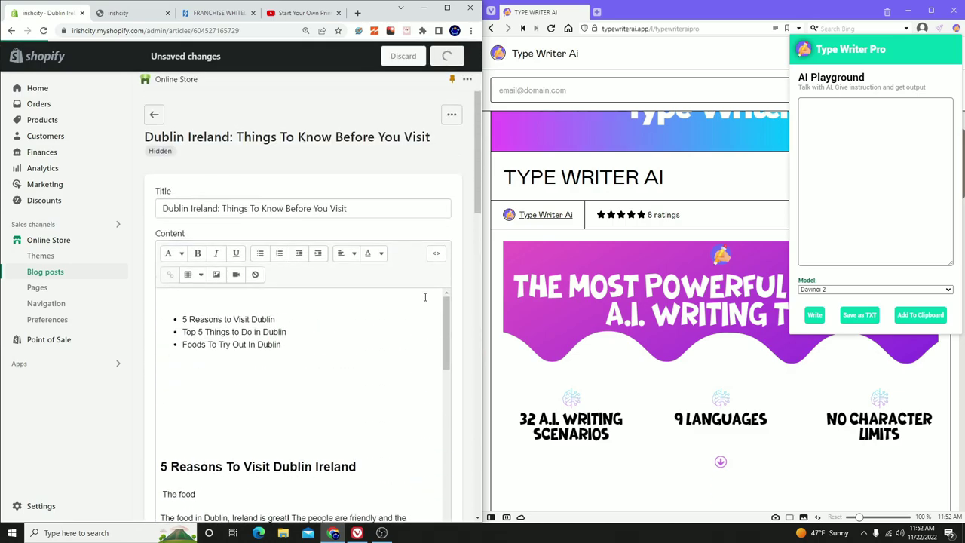
scroll(240, 303, up, 2)
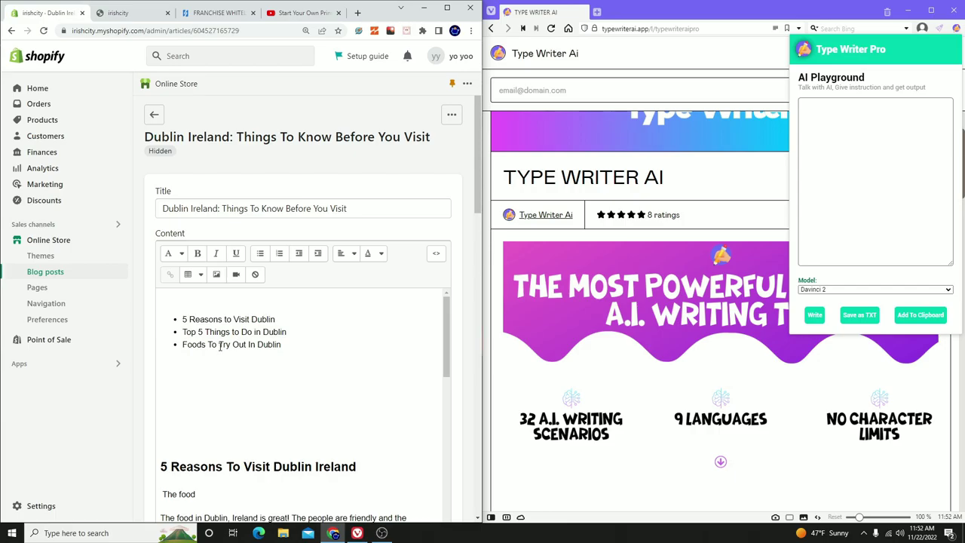
Generate a Playground answer for the prompt "list of foods to try in dublin" using the Davinci 2 model.
scroll(249, 387, down, 10)
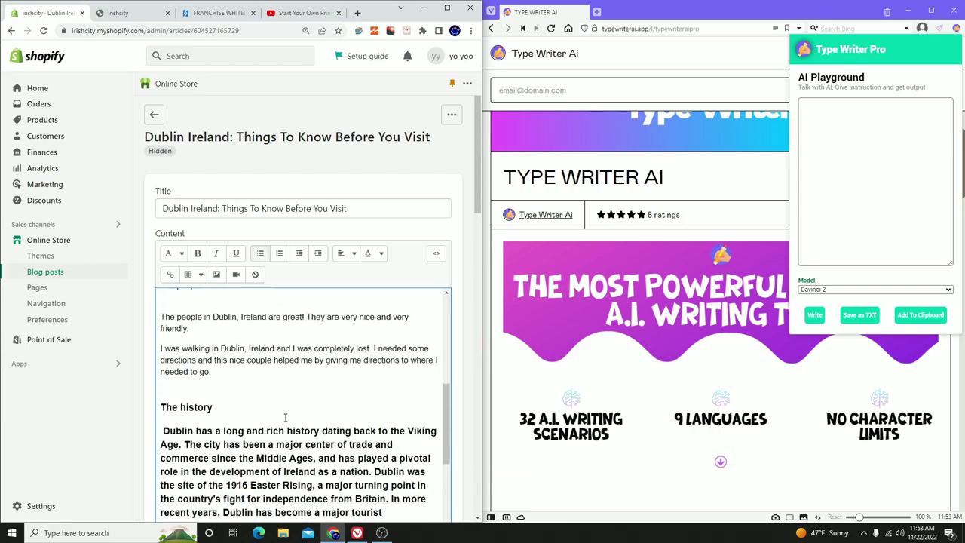
scroll(264, 452, up, 4)
scroll(261, 402, up, 10)
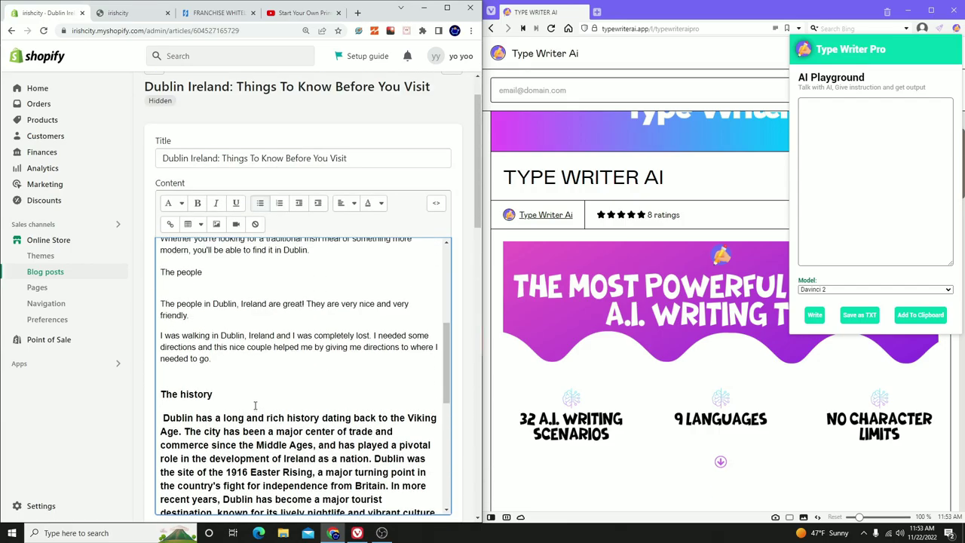
click(309, 284)
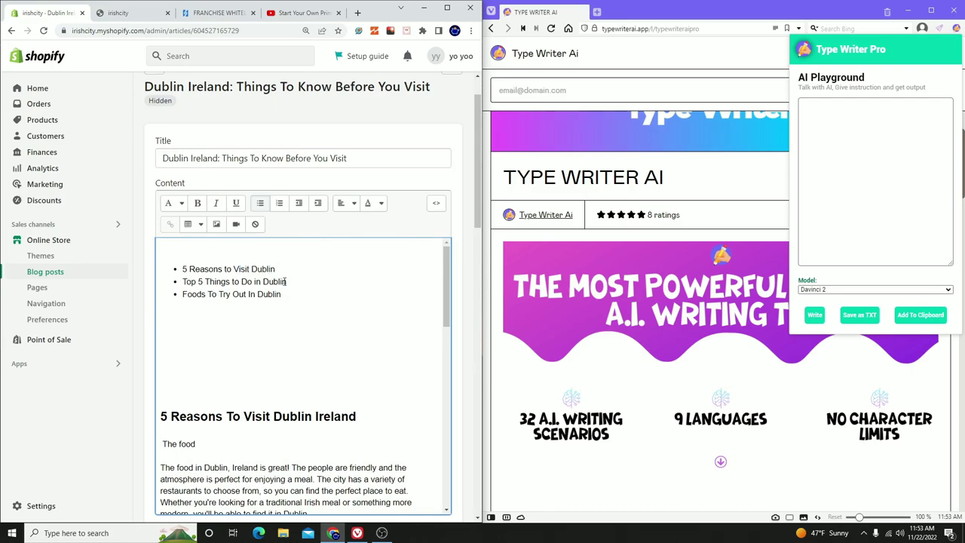
scroll(306, 294, down, 10)
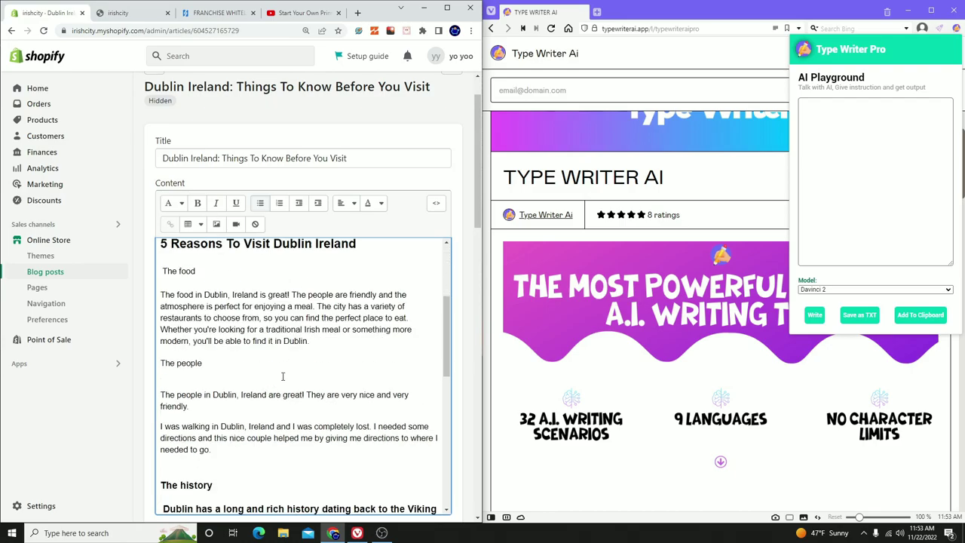
click(898, 145)
text(list of foods )
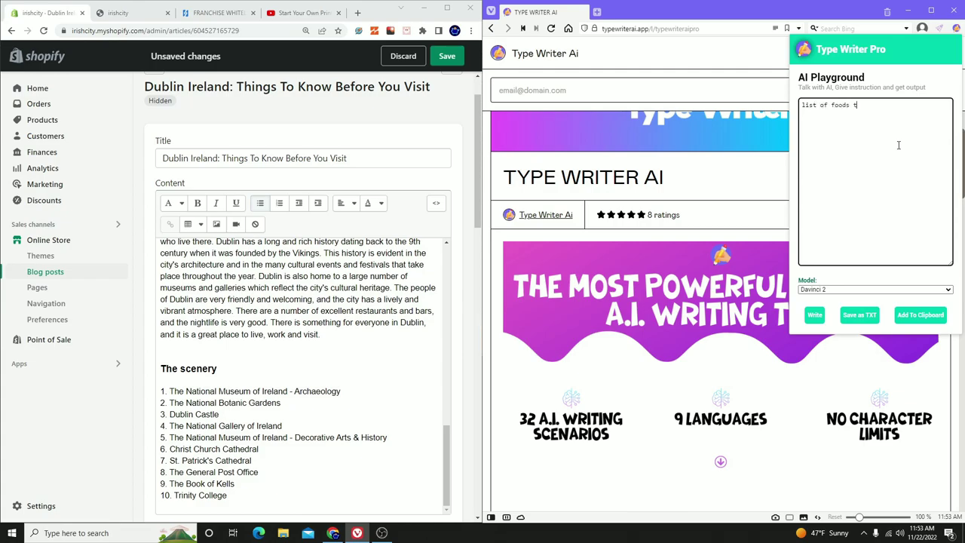
text(to try in dublin)
click(814, 316)
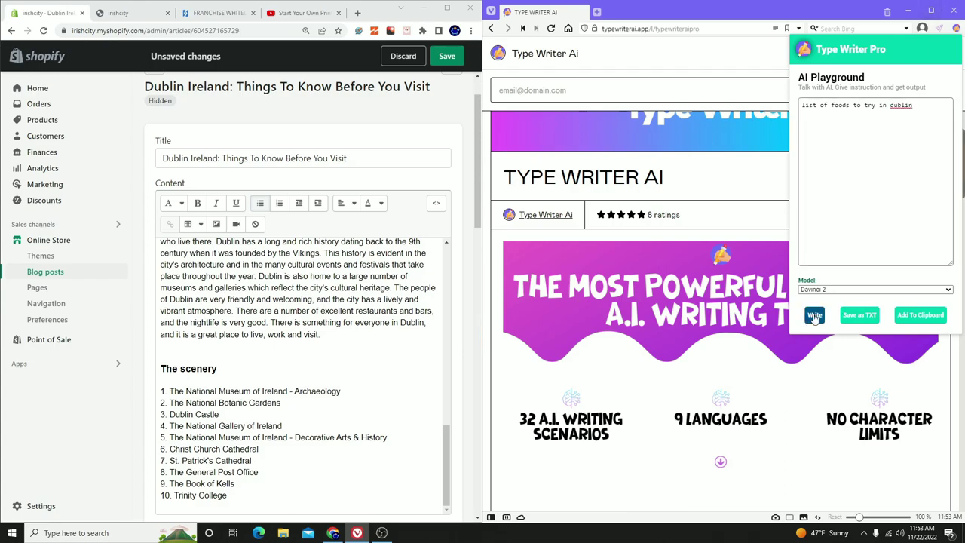
Add blank lines after "10. Trinity College" at the end of the post and copy the generated foods list there.
scroll(230, 435, down, 4)
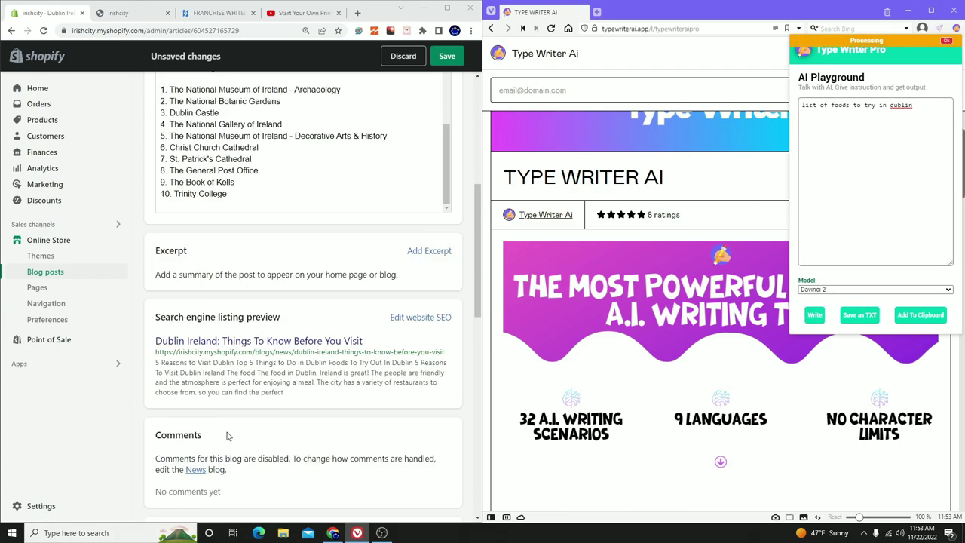
click(256, 201)
key(Return)
key(Return)
key(Return)
key(Return)
key(Return)
key(Return)
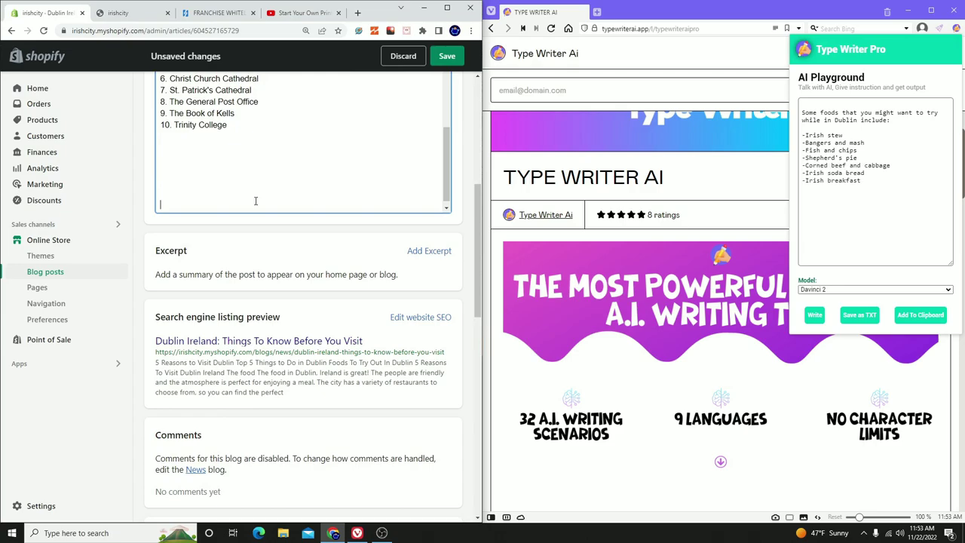
click(888, 196)
key(ctrl+a)
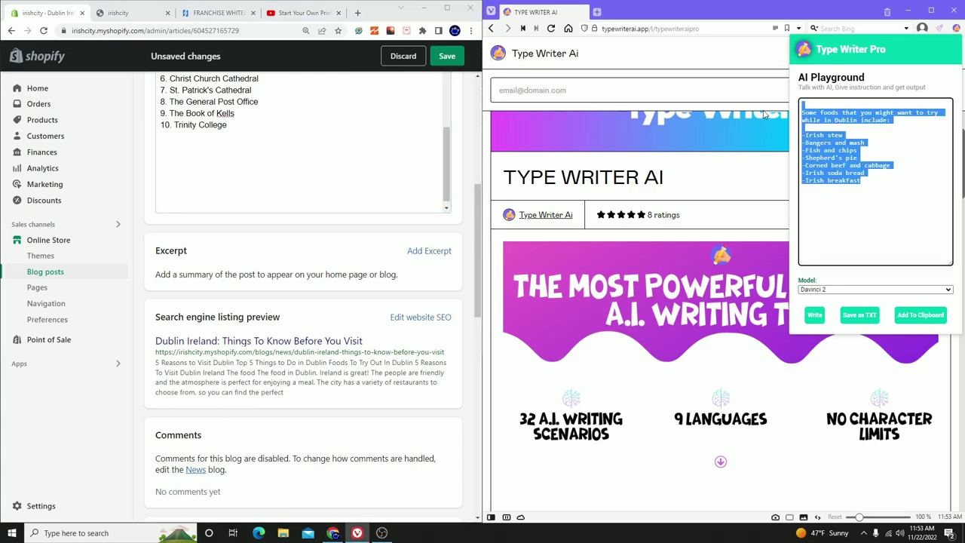
click(193, 167)
key(ctrl+v)
Add the title "Foods To Try In Dublin" above the foods list and format it as Heading 2.
scroll(188, 158, down, 1)
scroll(250, 113, up, 3)
scroll(250, 113, down, 3)
scroll(251, 113, up, 2)
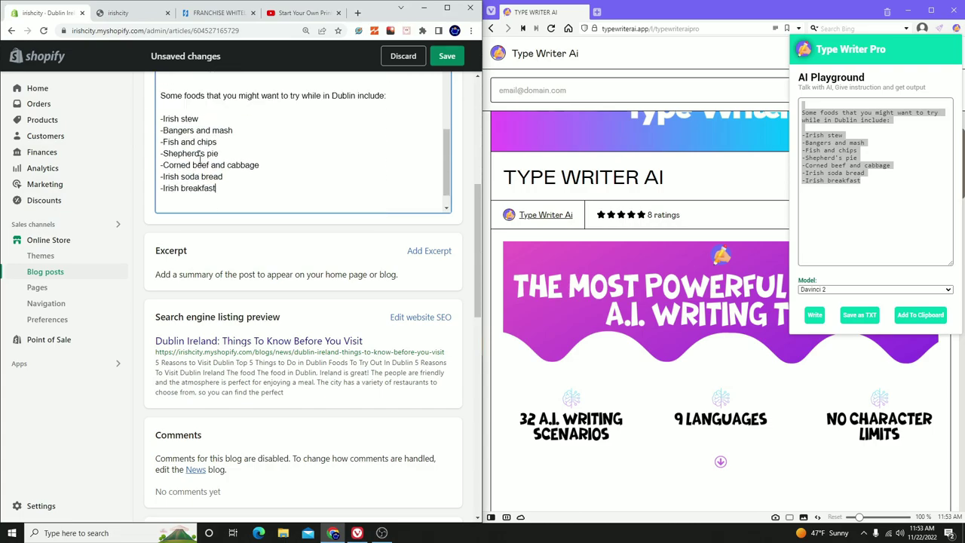
text(oods To)
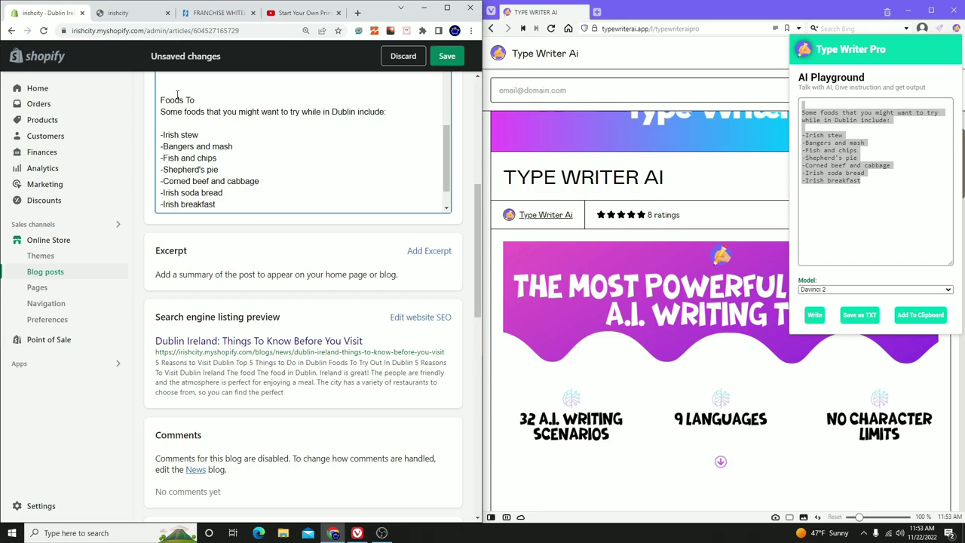
text( Try In Dublin)
drag(243, 100, 159, 100)
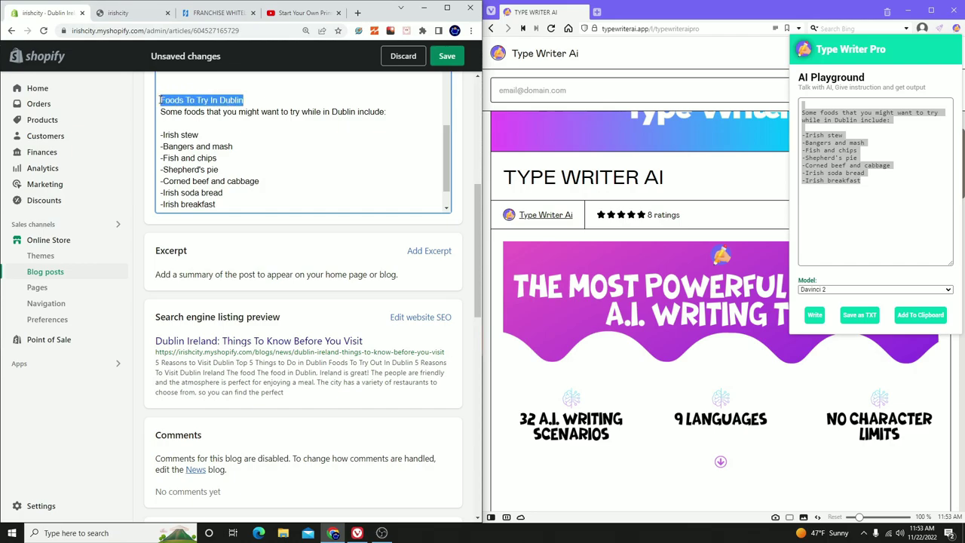
scroll(304, 314, up, 3)
scroll(304, 313, up, 3)
click(172, 254)
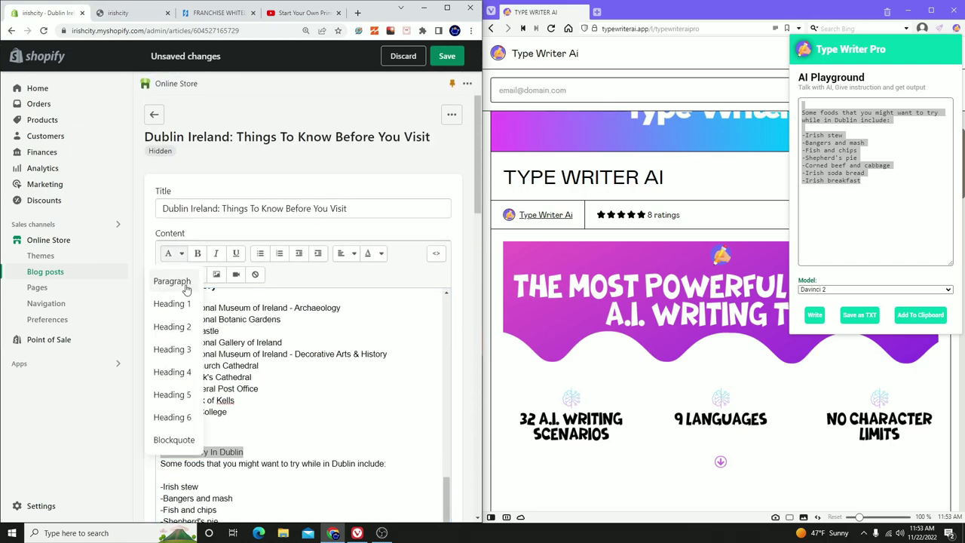
click(174, 328)
scroll(231, 430, down, 3)
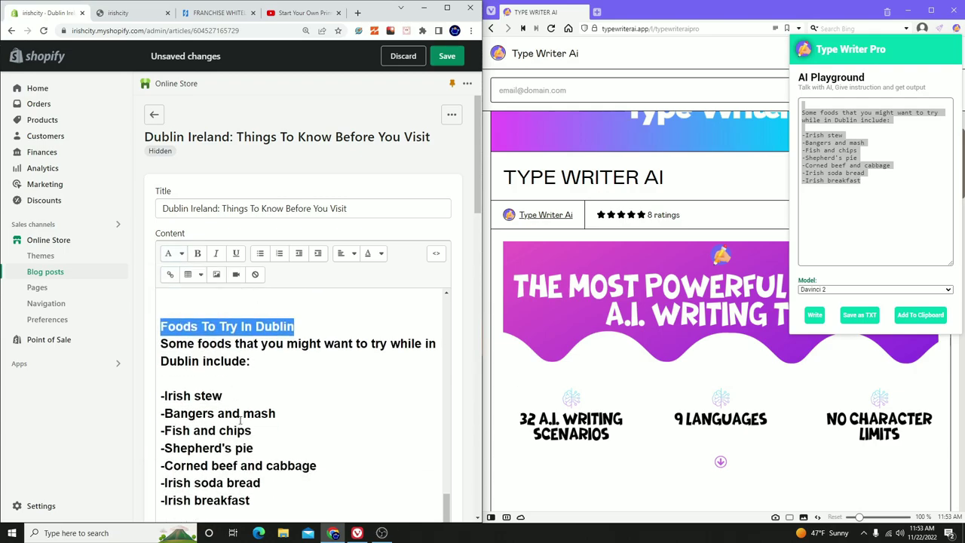
Separate the foods text from its heading with a new line and set that text back to Paragraph style.
click(323, 333)
key(Return)
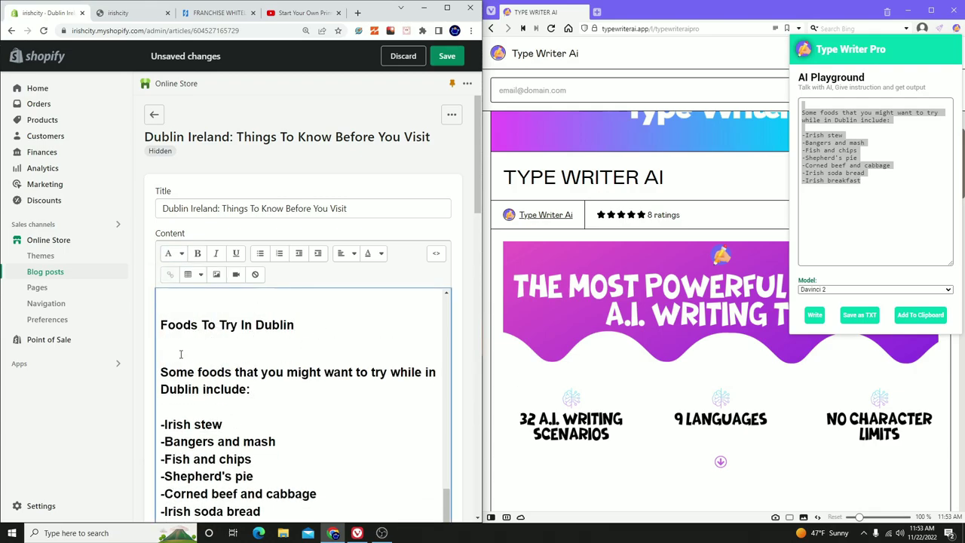
drag(180, 355, 349, 515)
click(175, 253)
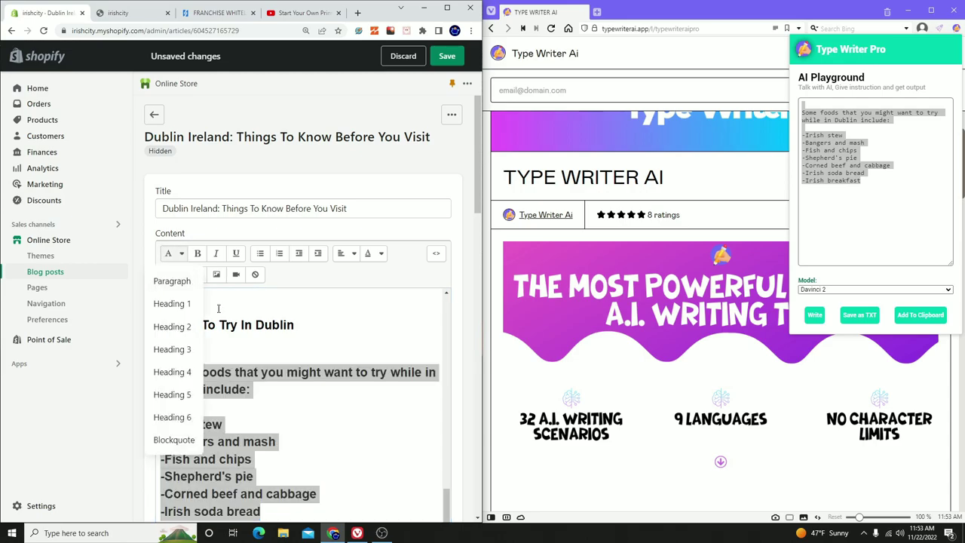
click(172, 279)
click(252, 503)
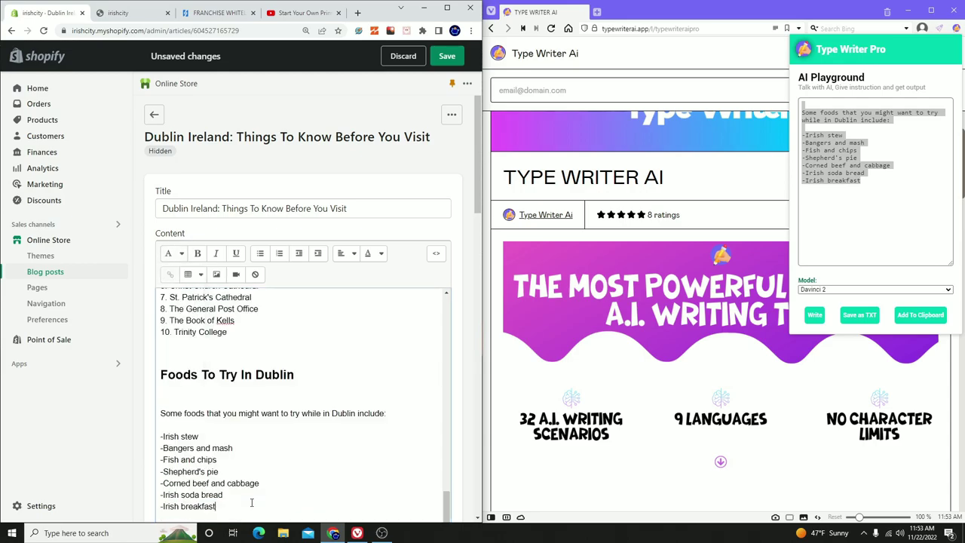
Delete the bullets "5 Reasons to Visit Dublin" and "Foods To Try Out In Dublin" from the list opening the post.
scroll(323, 473, down, 2)
scroll(348, 373, up, 15)
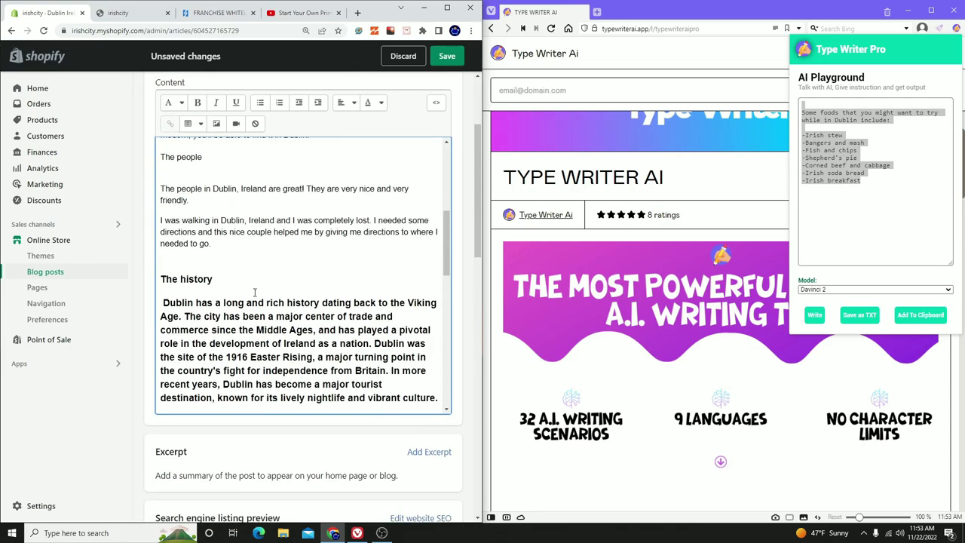
scroll(271, 221, up, 2)
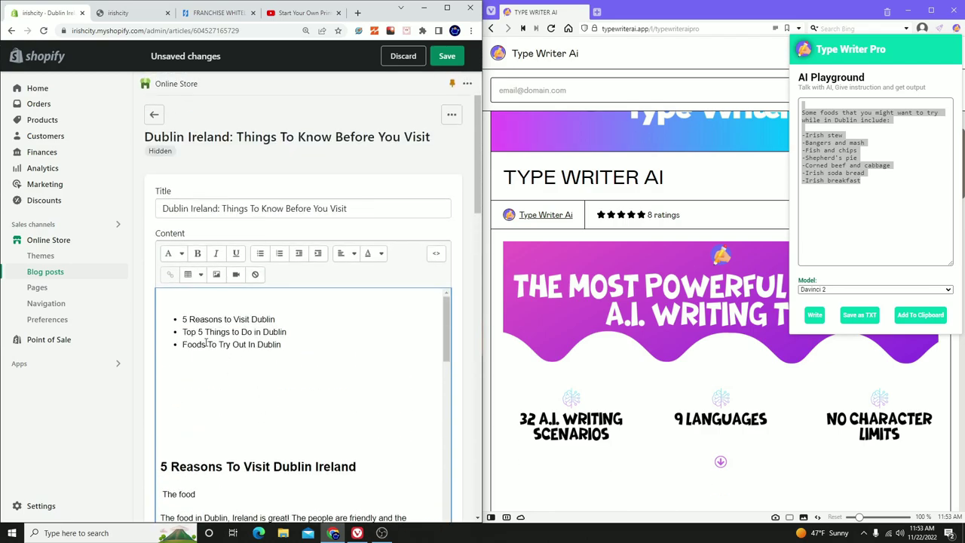
mouse_move(180, 319)
mouse_down()
mouse_move(280, 312)
mouse_move(250, 332)
mouse_move(166, 328)
mouse_up()
key(BackSpace)
scroll(264, 332, down, 1)
key(BackSpace)
key(BackSpace)
Delete the remaining bullet "Top 5 Things to Do in Dublin" and all blank lines above "5 Reasons To Visit Dublin Ireland".
scroll(334, 370, down, 5)
scroll(268, 352, up, 5)
scroll(268, 351, down, 10)
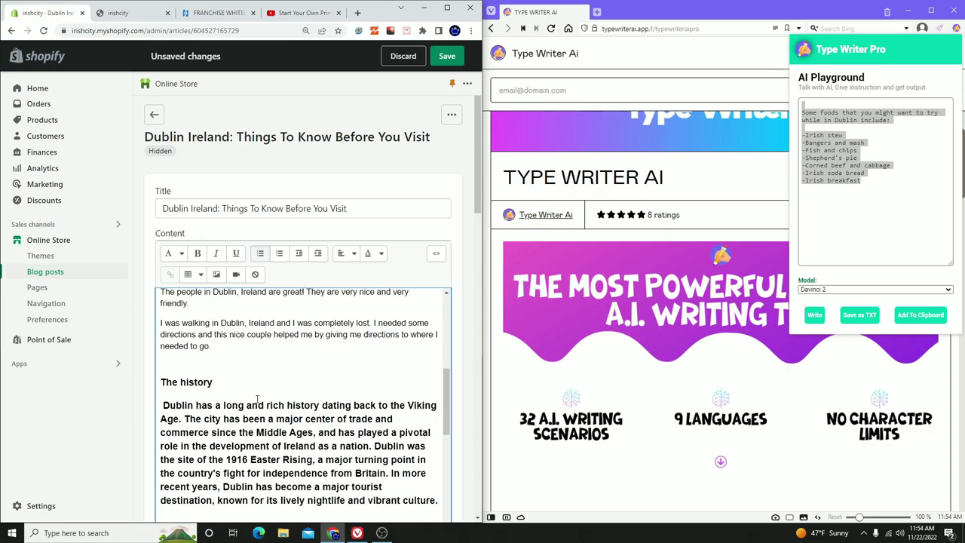
scroll(260, 354, up, 3)
scroll(260, 354, up, 10)
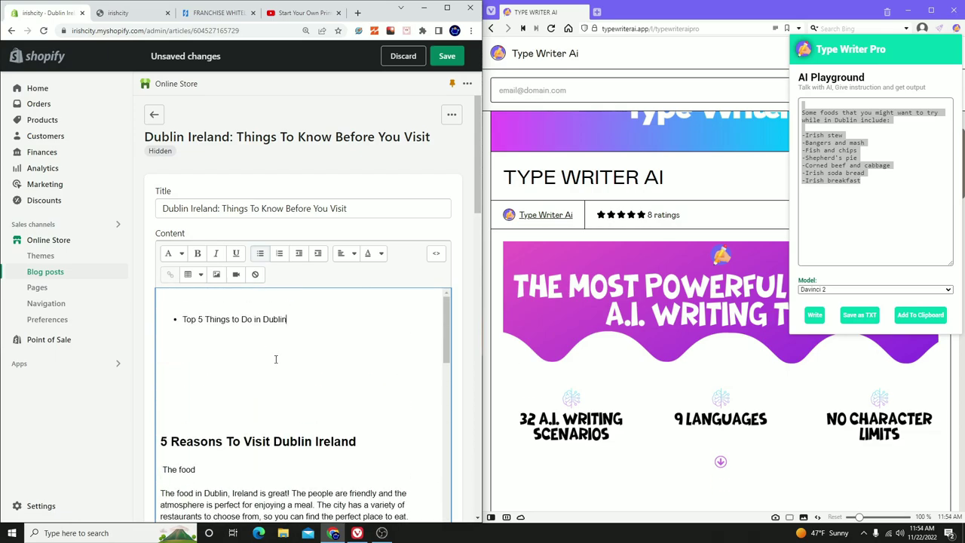
drag(300, 319, 154, 312)
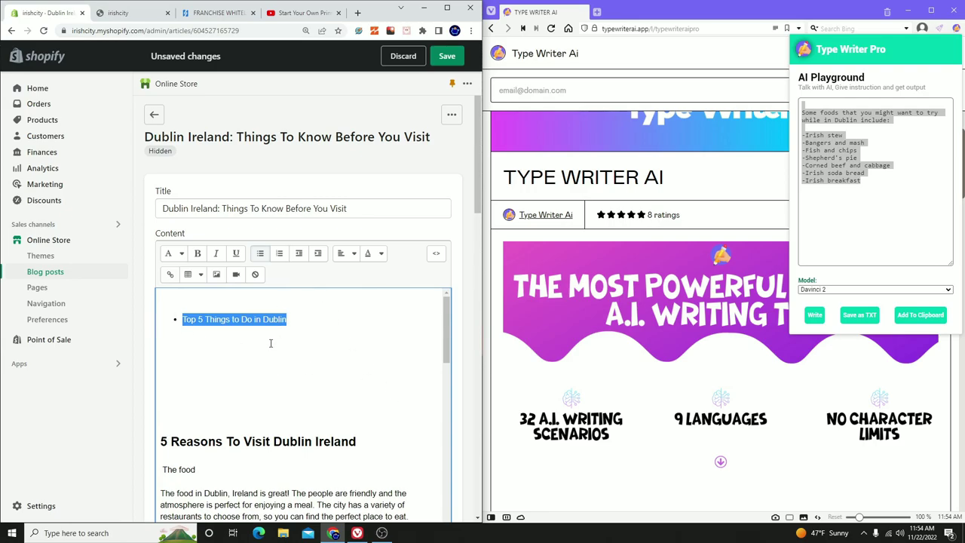
key(Delete)
key(Delete)
click(194, 407)
key(BackSpace)
key(BackSpace)
key(BackSpace)
key(BackSpace)
key(BackSpace)
key(BackSpace)
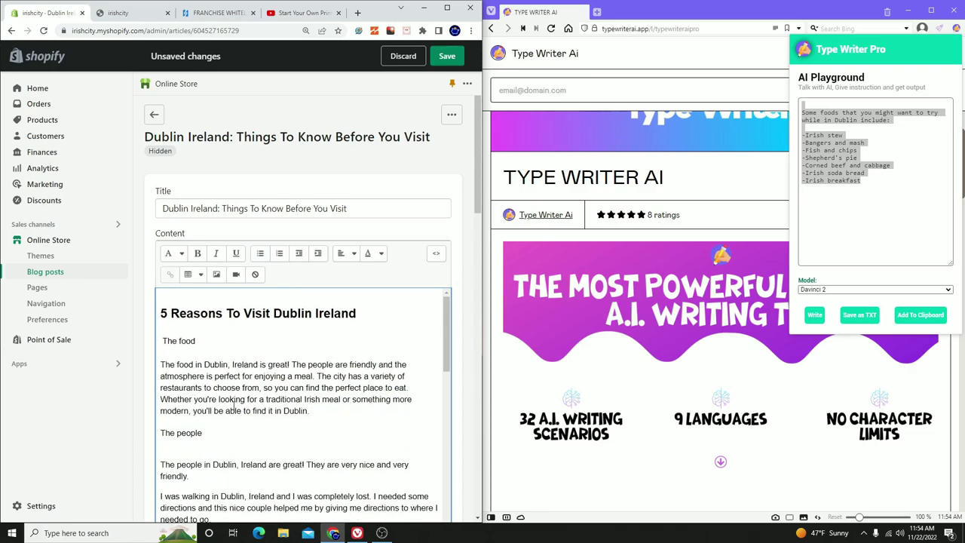
Examine the "Foods To Try In Dublin" section at the end of the post, including its intro line and list.
scroll(221, 405, down, 15)
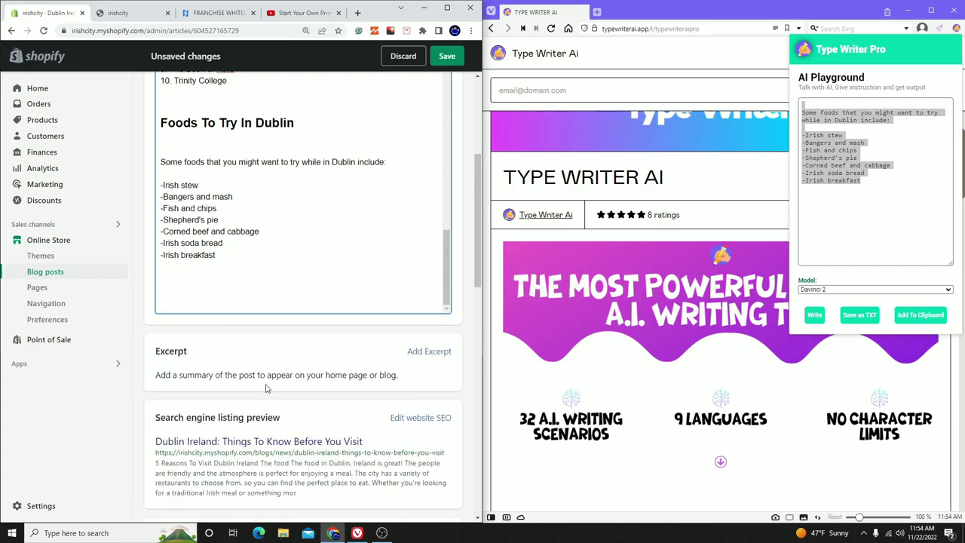
scroll(264, 396, up, 4)
scroll(329, 398, down, 3)
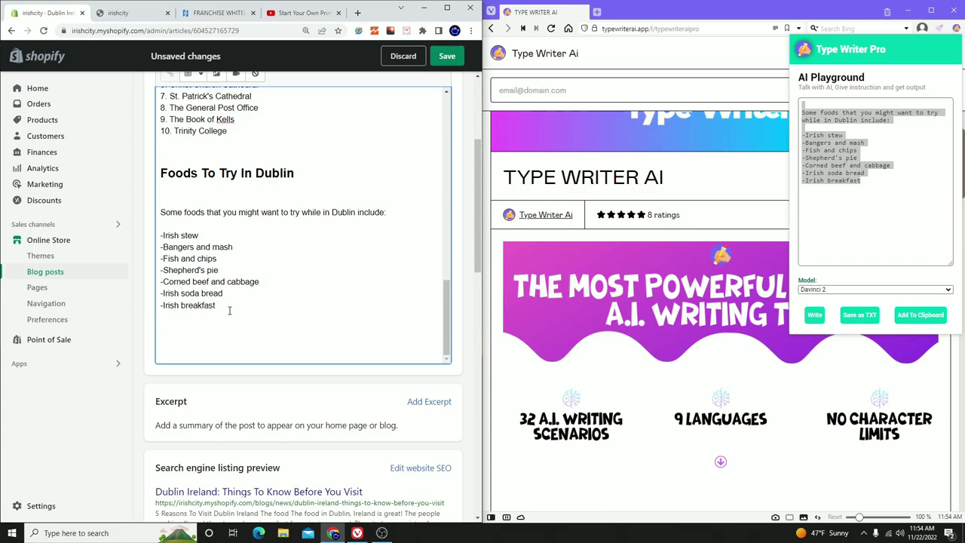
drag(236, 292, 161, 212)
drag(242, 319, 163, 213)
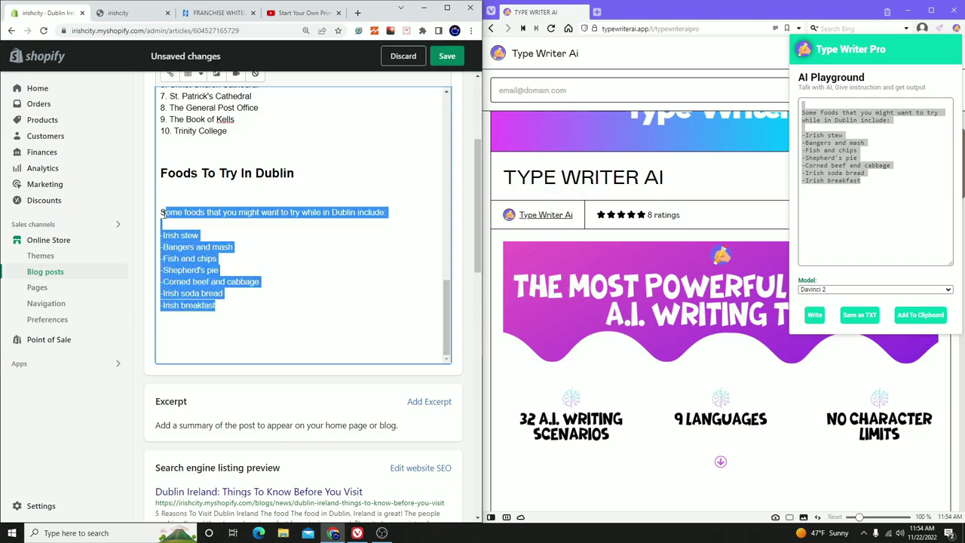
click(227, 320)
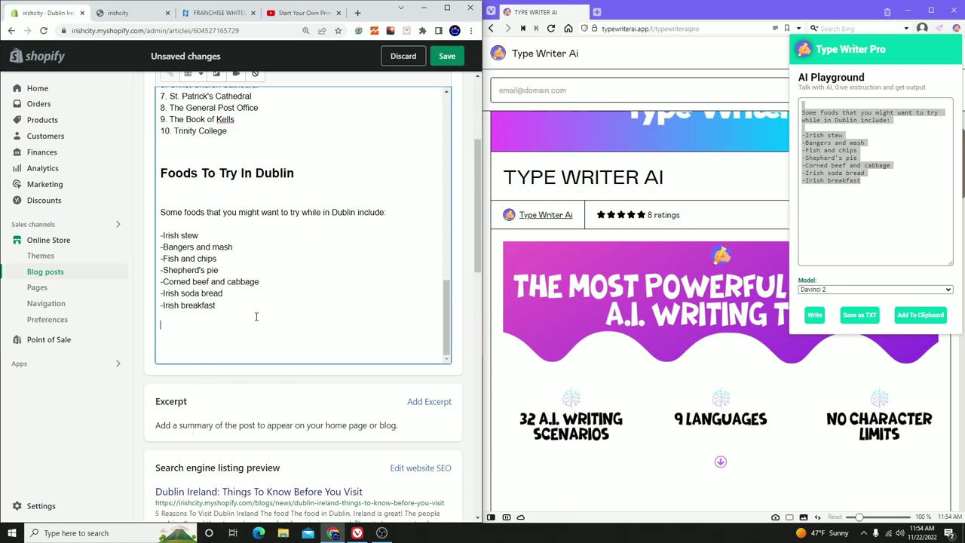
drag(240, 310, 161, 235)
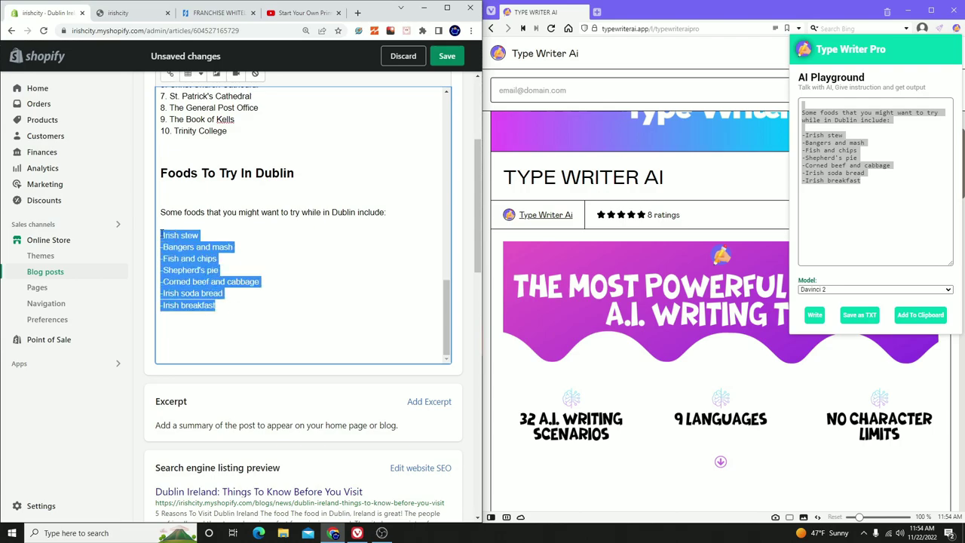
click(297, 253)
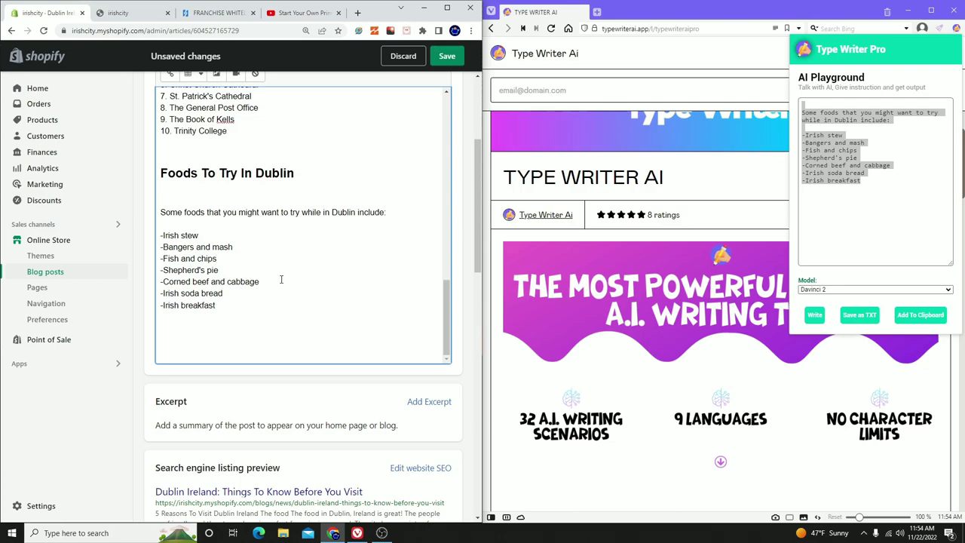
Return Type Writer Pro to its main menu and save the blog post.
click(811, 60)
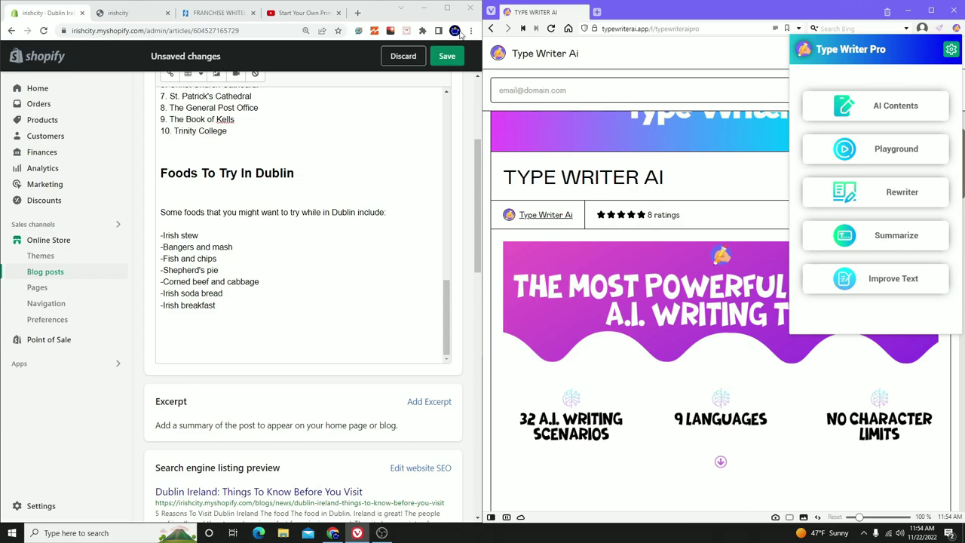
click(450, 59)
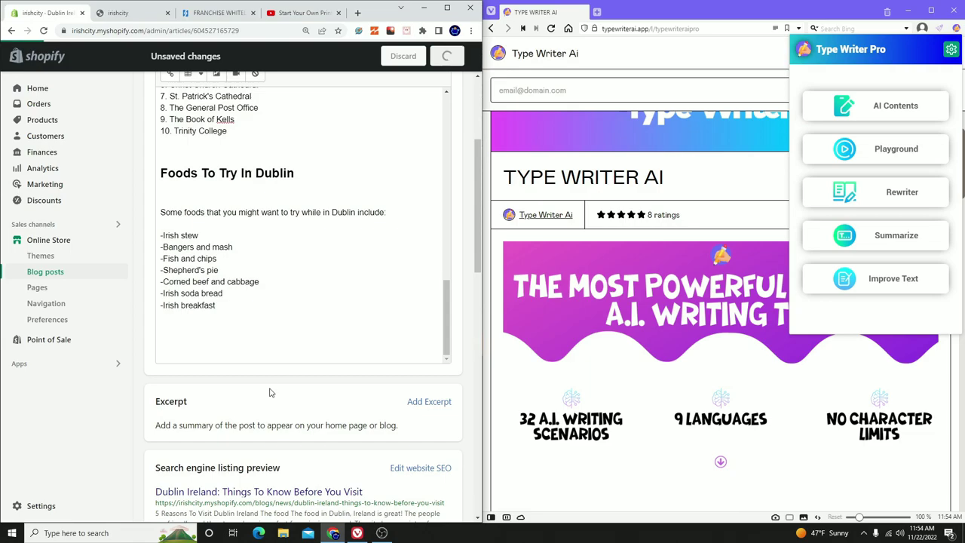
Set the bold text block under "The history" to Paragraph style.
scroll(283, 324, up, 3)
scroll(288, 316, up, 8)
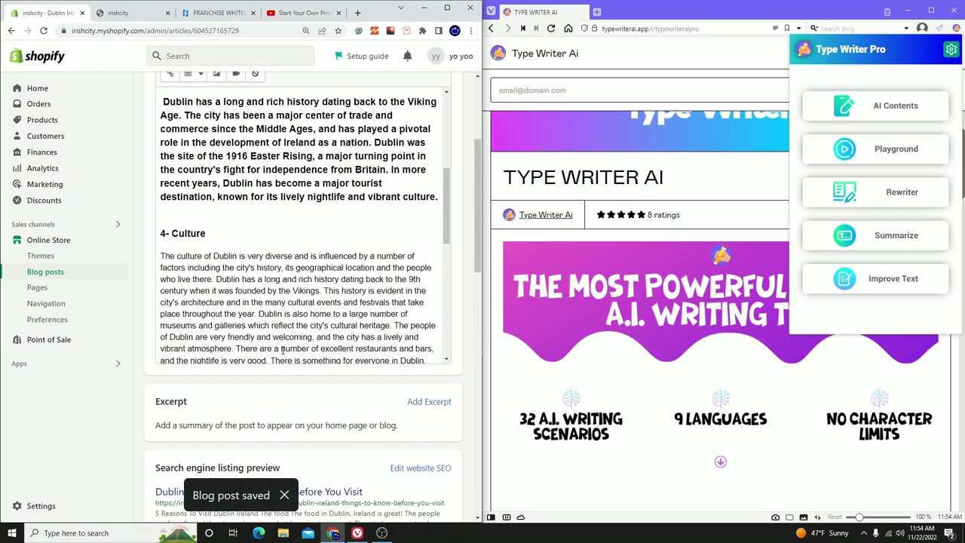
scroll(284, 272, down, 3)
drag(443, 259, 151, 152)
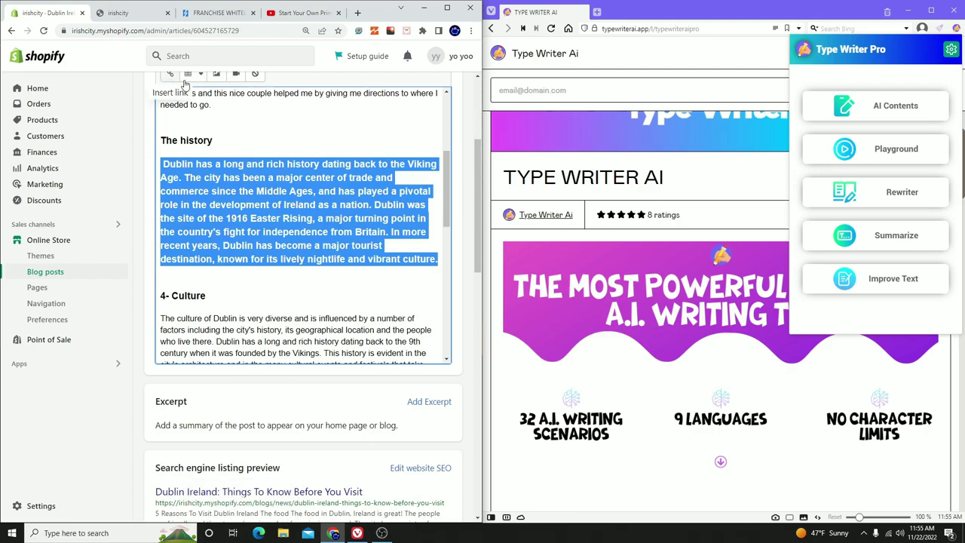
scroll(215, 181, up, 1)
scroll(191, 101, up, 6)
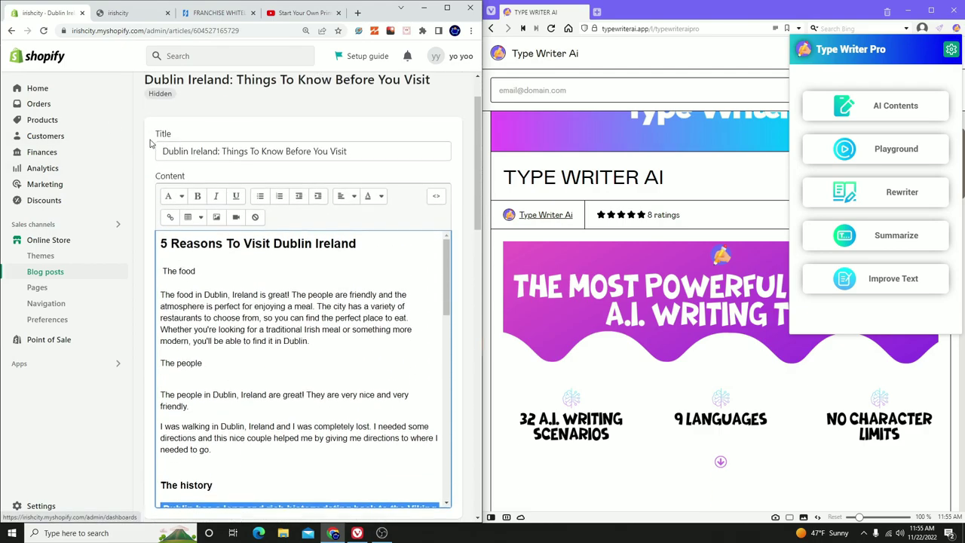
click(181, 205)
click(172, 231)
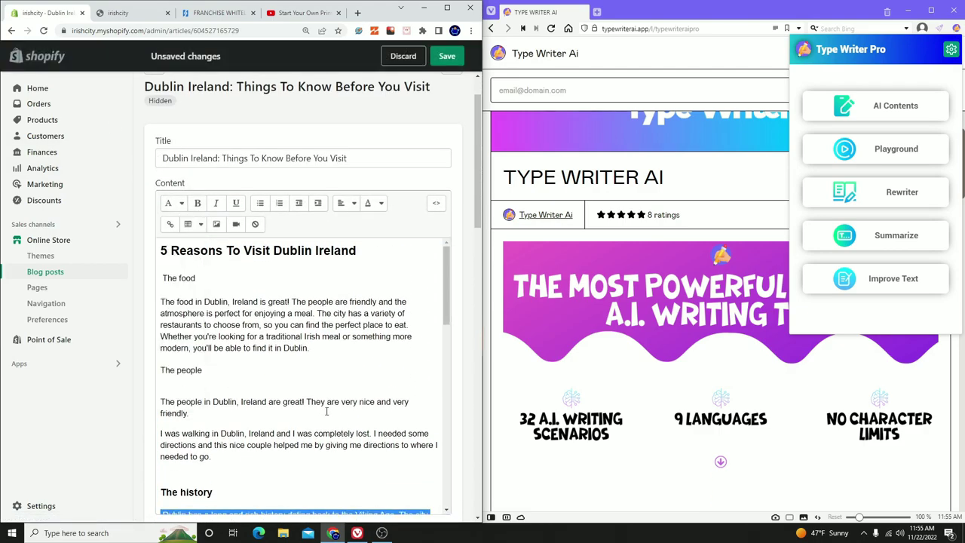
Remove the "4-" numbering in front of the "Culture" heading.
scroll(236, 362, down, 3)
scroll(236, 362, down, 1)
click(169, 319)
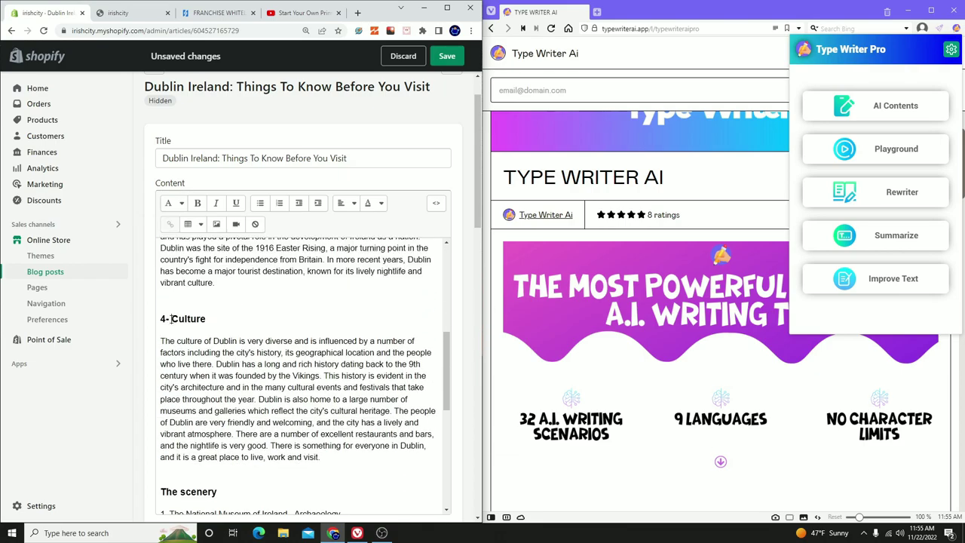
key(BackSpace)
key(BackSpace)
key(BackSpace)
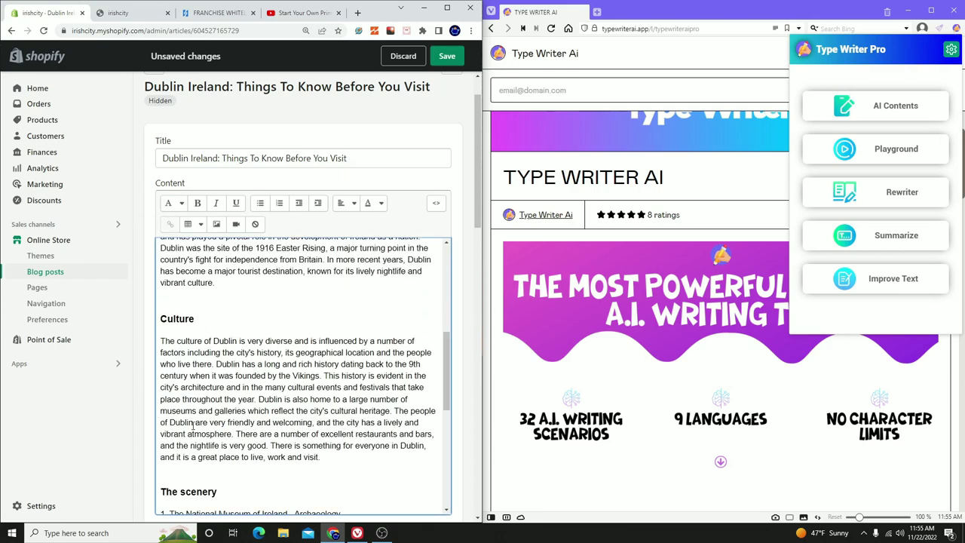
Insert two blank lines above the heading "5 Reasons To Visit Dublin Ireland".
scroll(200, 376, down, 2)
scroll(200, 399, up, 1)
scroll(200, 399, down, 3)
scroll(200, 400, up, 12)
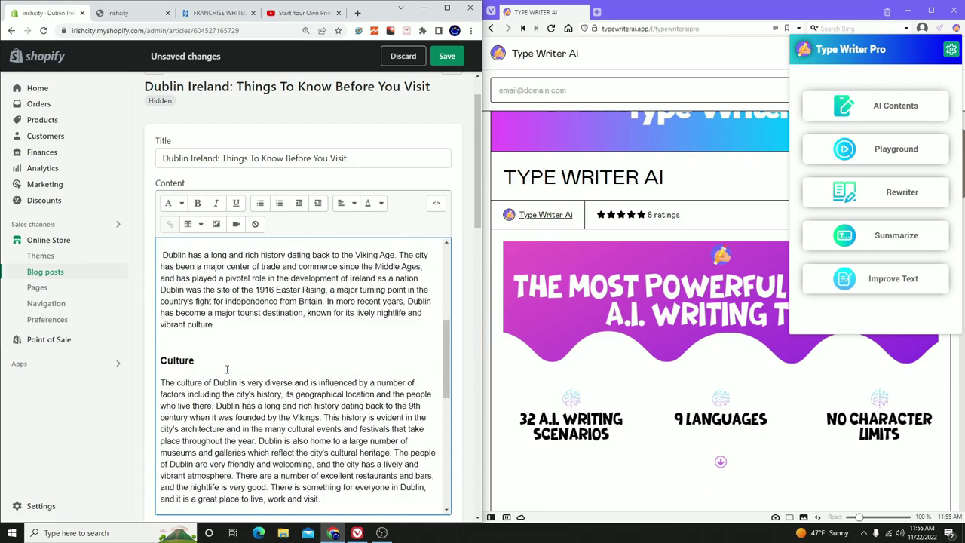
click(162, 301)
key(Return)
key(Return)
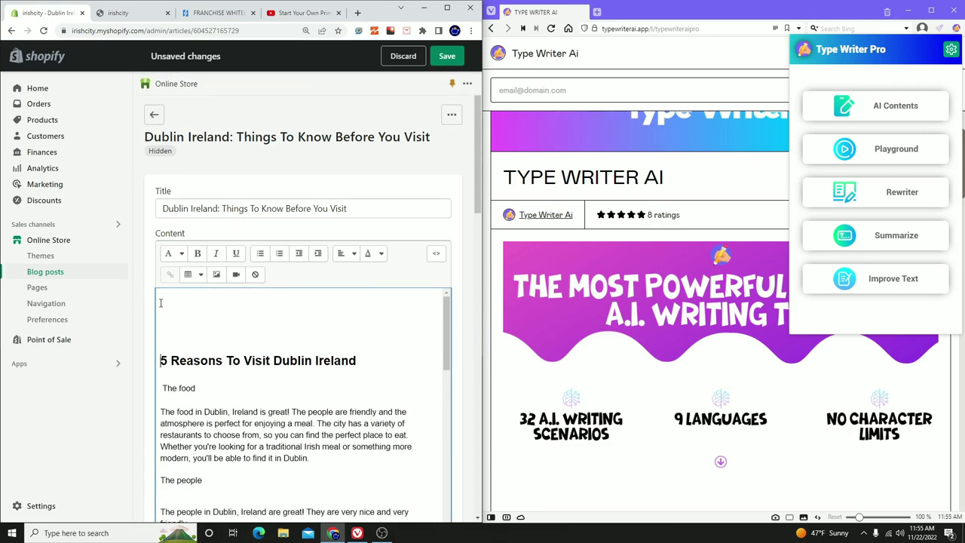
In AI Contents, enter "Dublin Ireland is one of the most amazing cities in the world, here is a blog post on everything you will want to know before you visit.".
triple_click(373, 210)
click(846, 105)
click(836, 122)
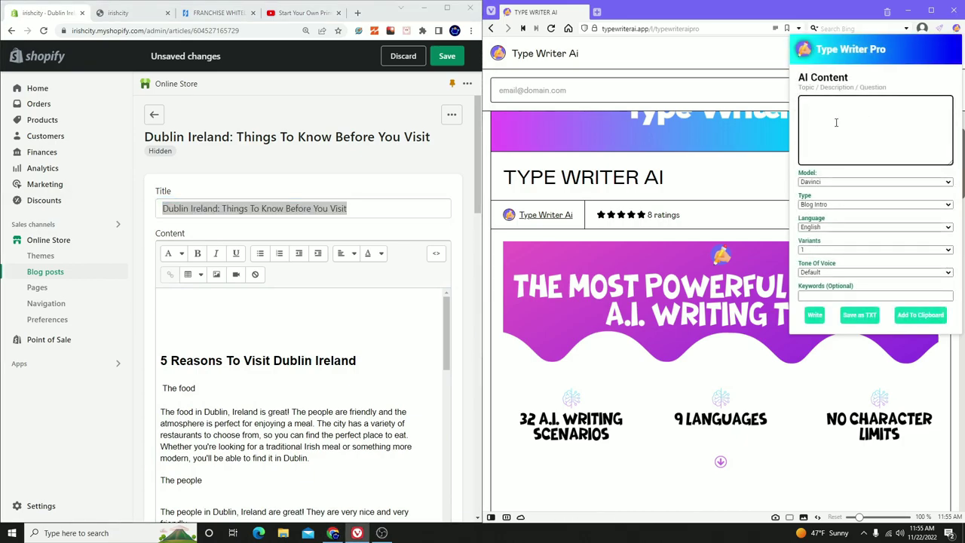
text(Dublin Ireland is one of the most amazing cities in the world, here is a blog)
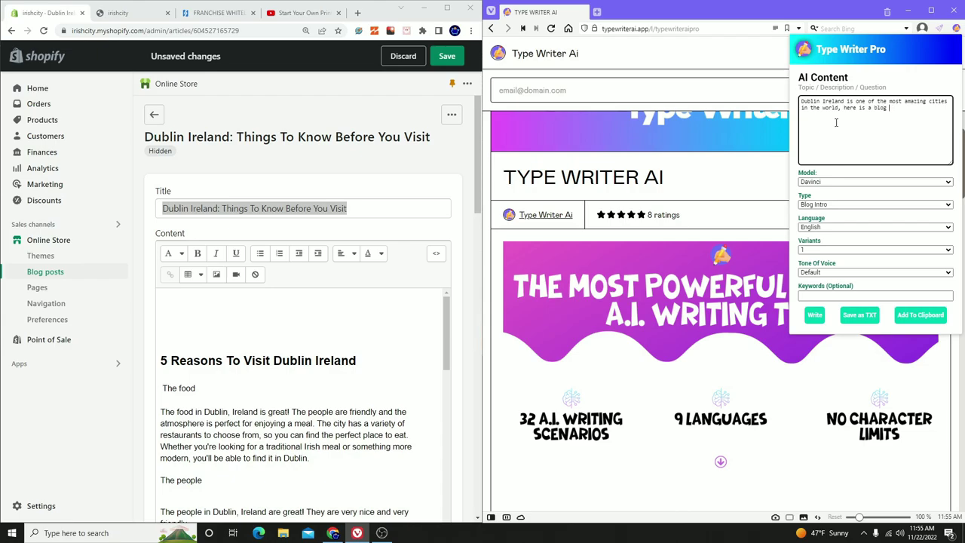
text(hign )
text(visit)
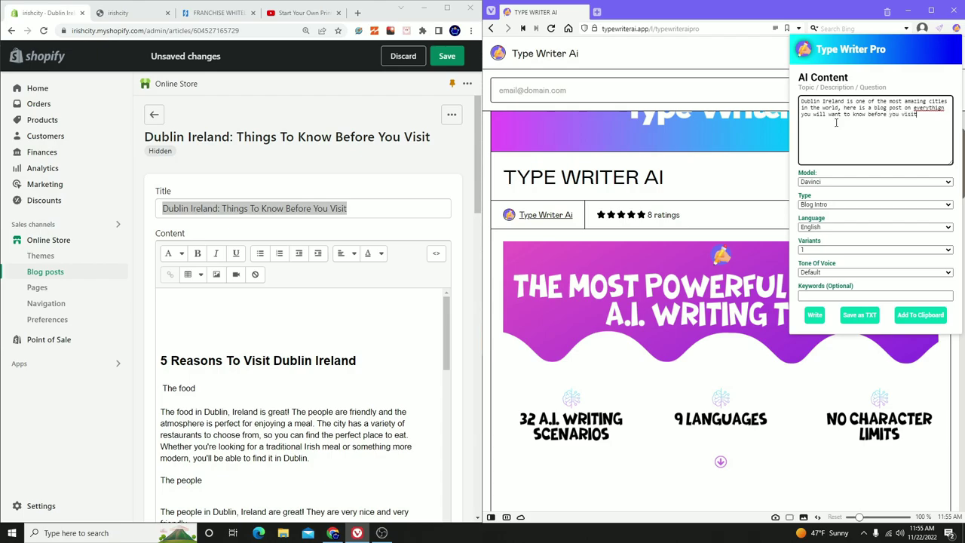
right_click(921, 107)
click(874, 114)
Set the content model to Davinci 2 and copy the whole prompt text.
key(ctrl+a)
right_click(842, 98)
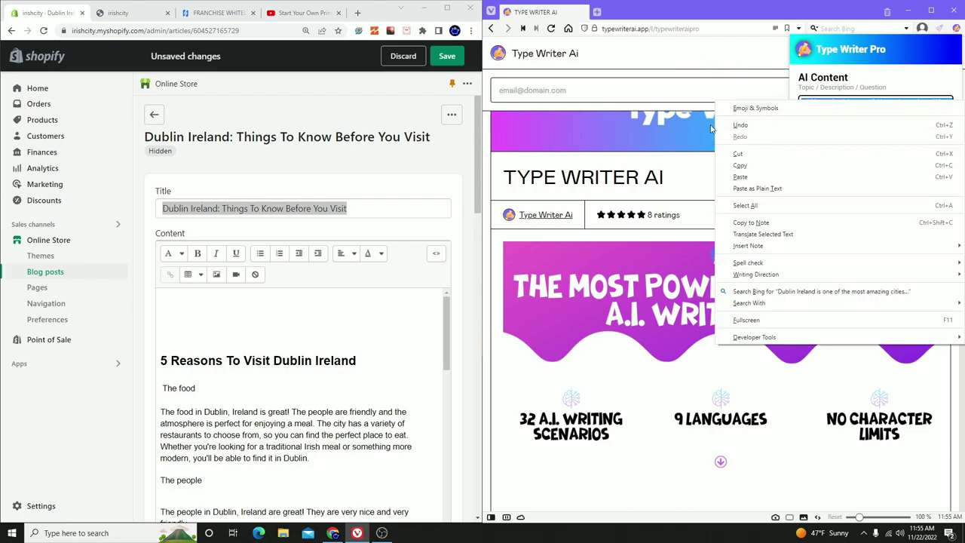
click(757, 167)
click(875, 182)
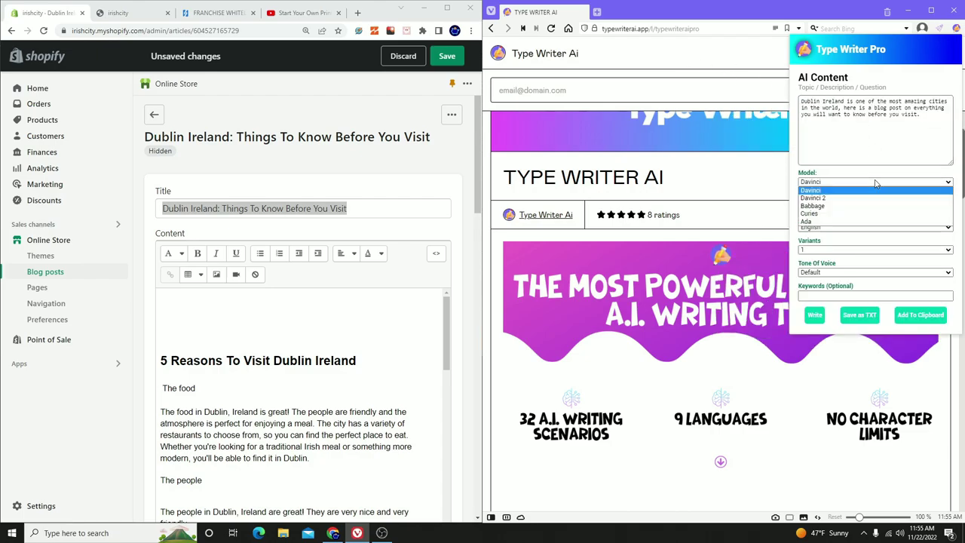
click(829, 193)
click(904, 144)
key(ctrl+a)
click(927, 129)
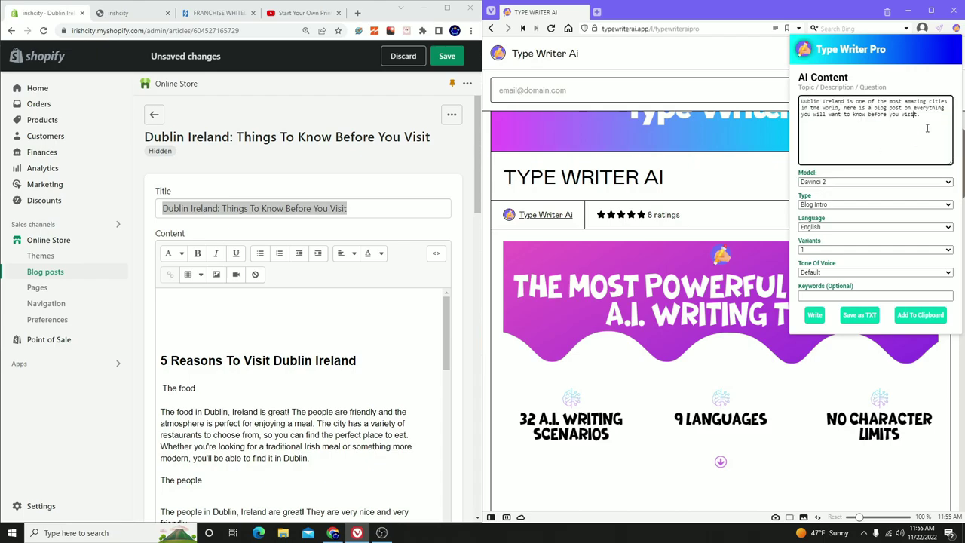
drag(930, 127, 793, 91)
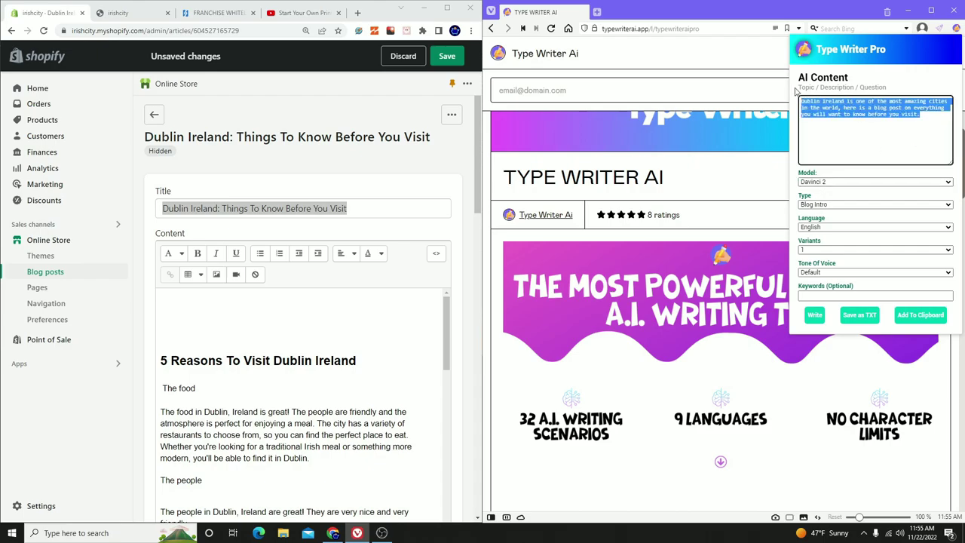
right_click(859, 122)
click(760, 185)
Add the keyword "dublin city" and generate the Blog Intro.
click(812, 297)
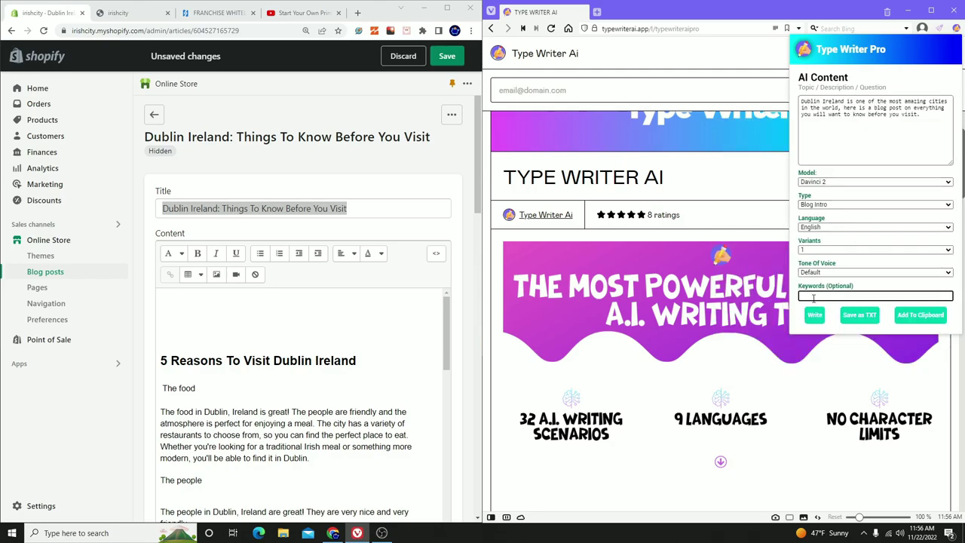
text(dublin city)
click(813, 316)
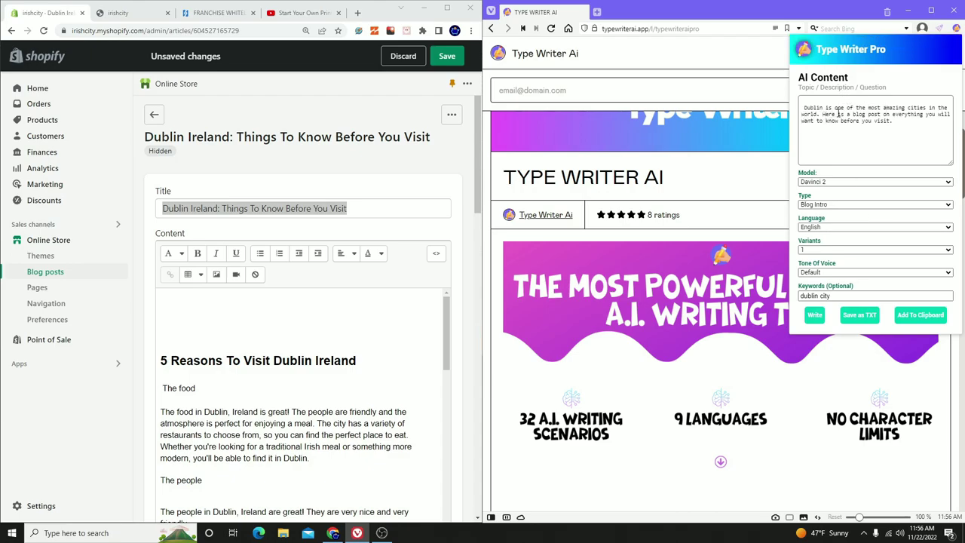
Cut the generated intro and paste it into the post above "5 Reasons To Visit Dublin Ireland".
drag(892, 122, 792, 108)
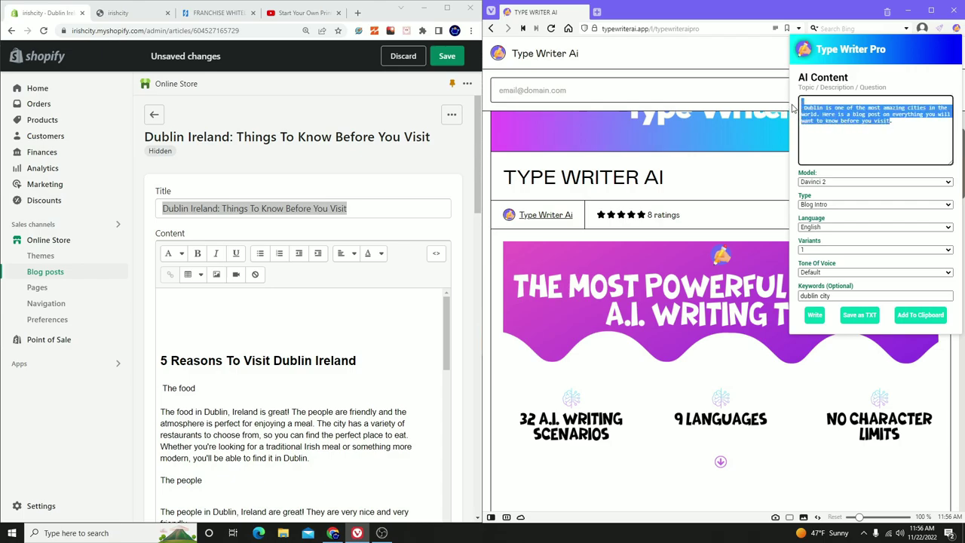
key(ctrl+x)
click(245, 313)
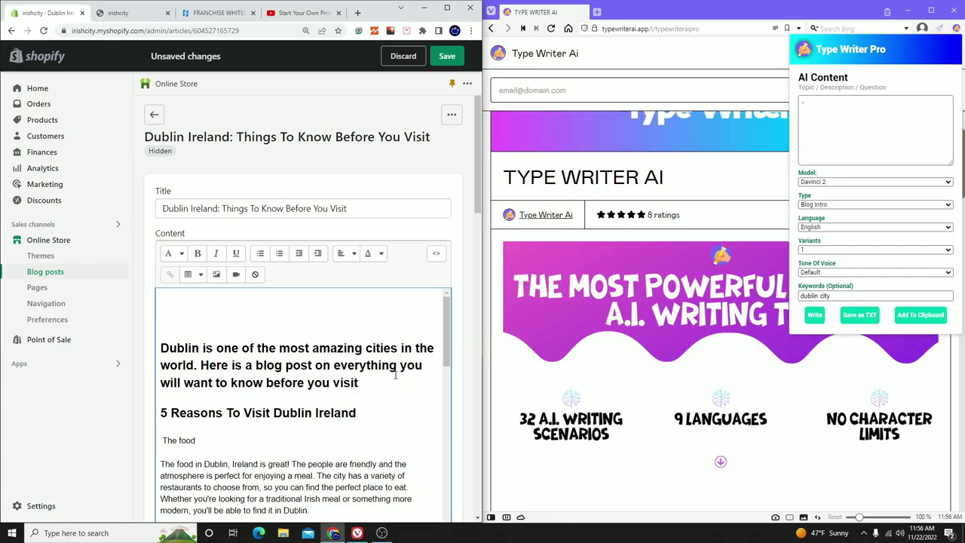
Generate another Blog Intro from the prompt "dublin ireland is a great city" with 3 variants.
click(835, 127)
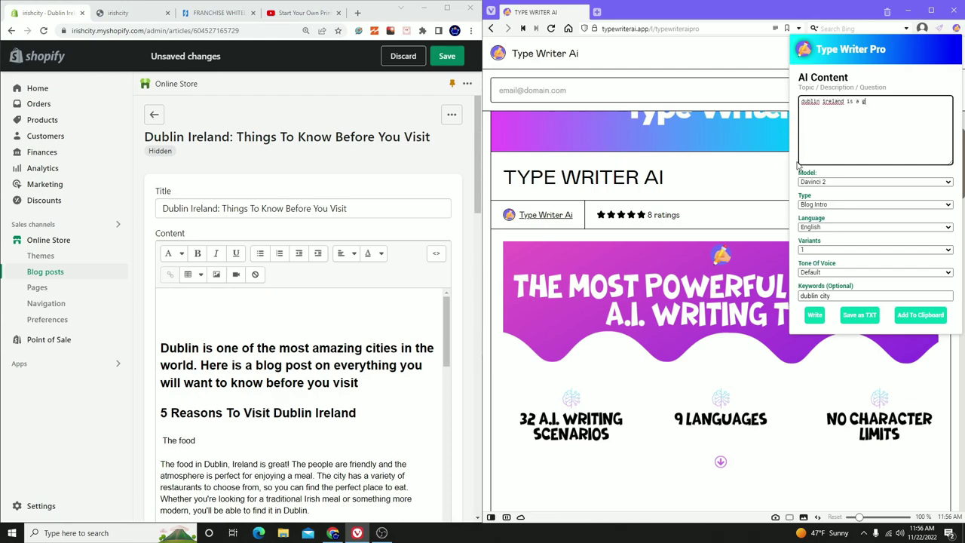
click(812, 250)
click(813, 266)
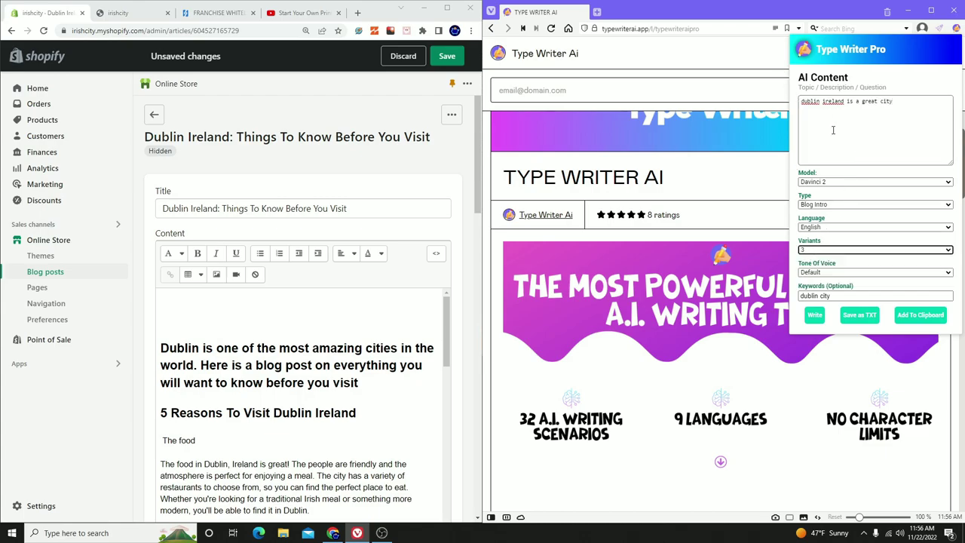
click(815, 317)
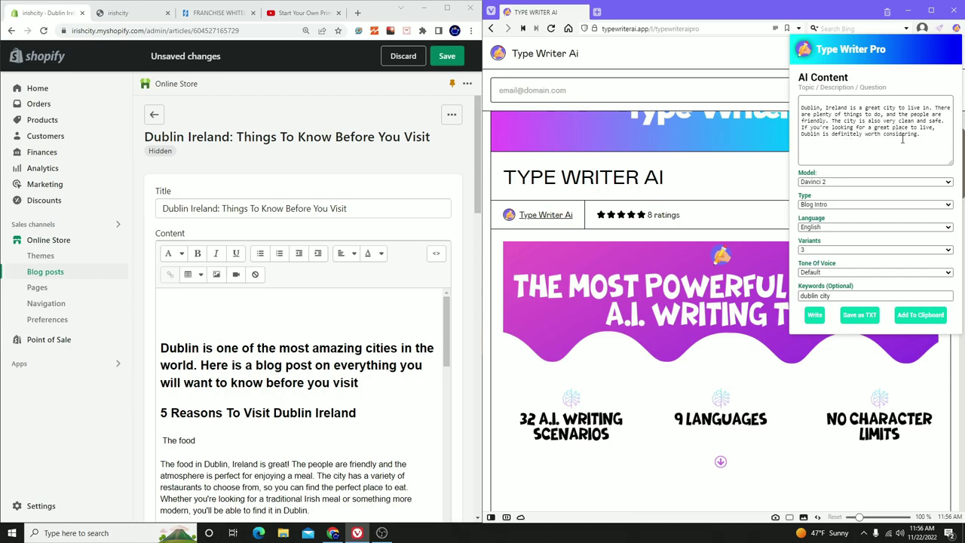
Cut the generated text and append it to the post's intro after the added words "but alos know that".
drag(926, 138, 787, 109)
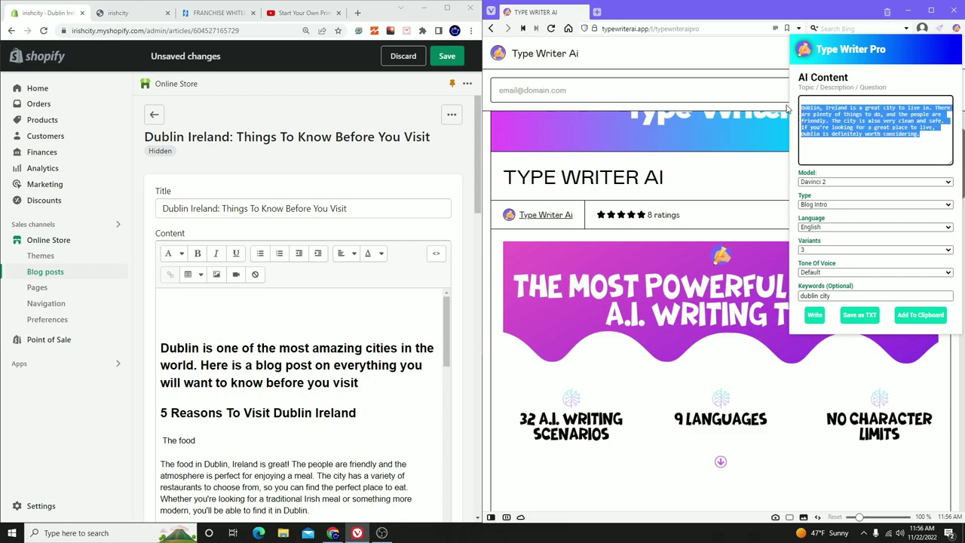
key(ctrl+x)
click(409, 374)
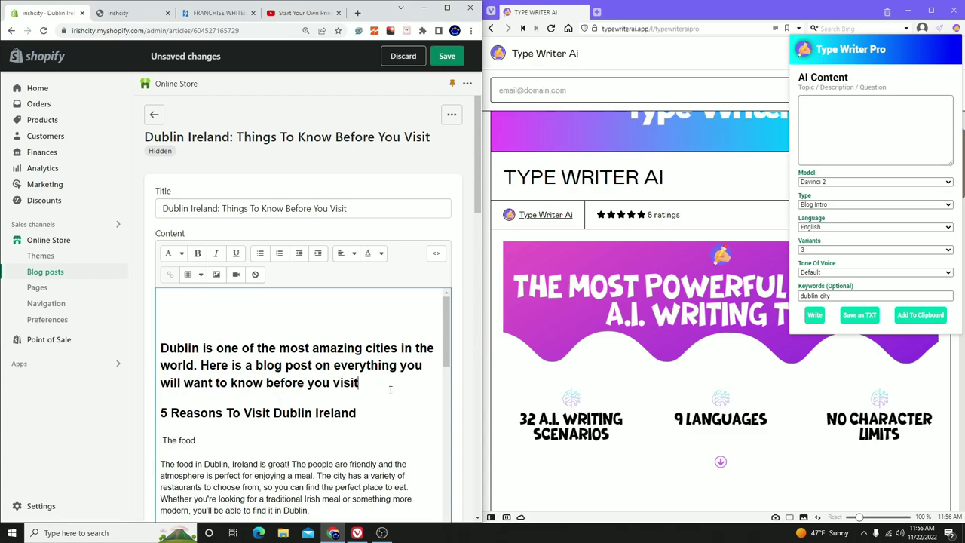
text(but alos kn)
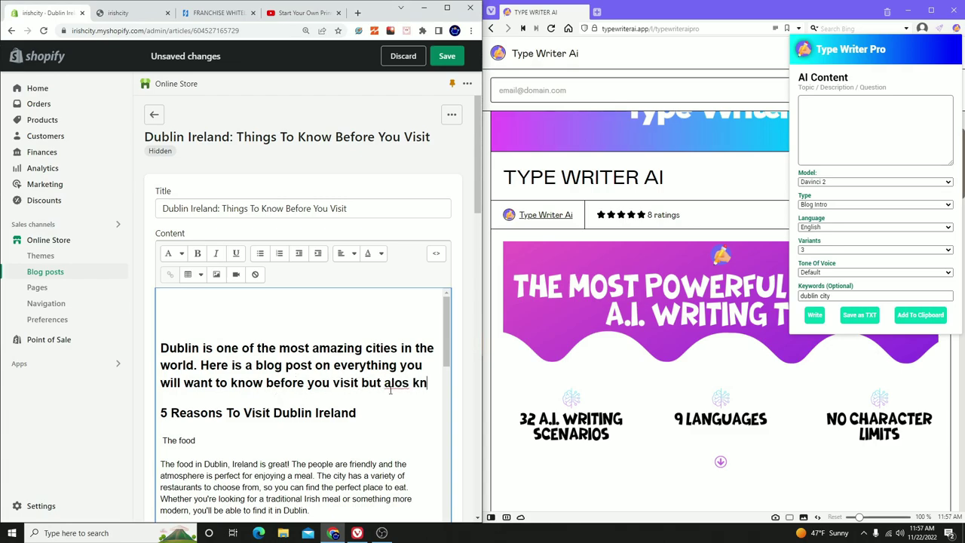
text(ow that)
key(ctrl+v)
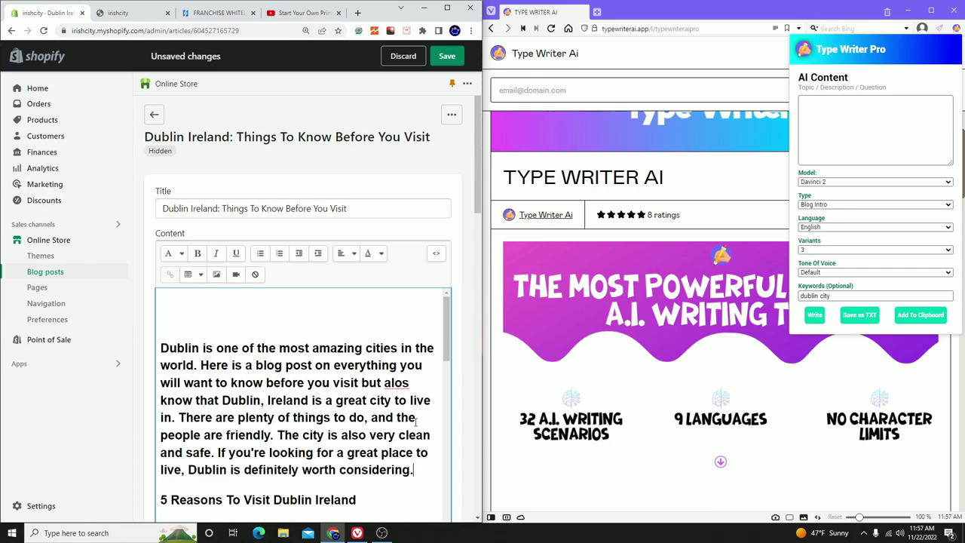
Correct the misspelled "alos" to "also" in the intro and delete the blank lines above the intro.
double_click(401, 382)
text(also)
key(BackSpace)
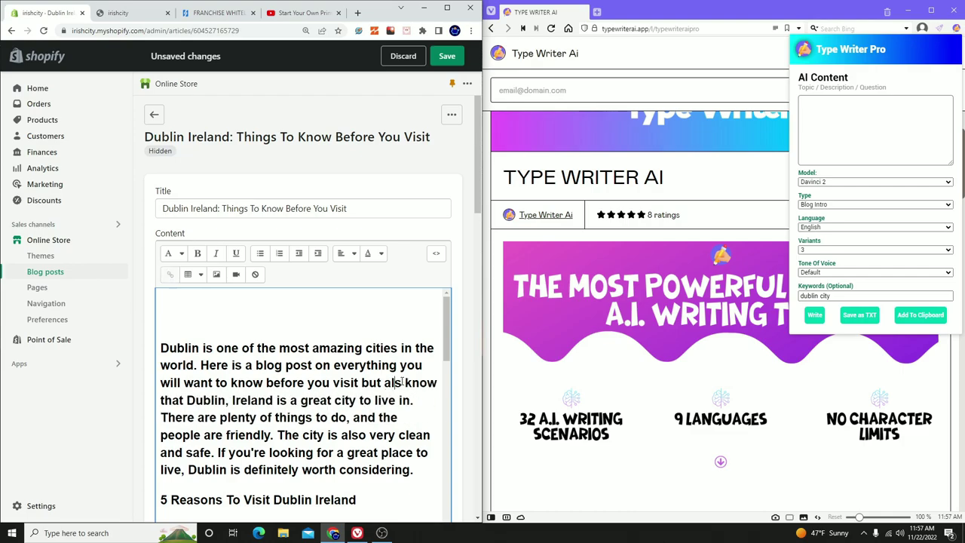
text(o)
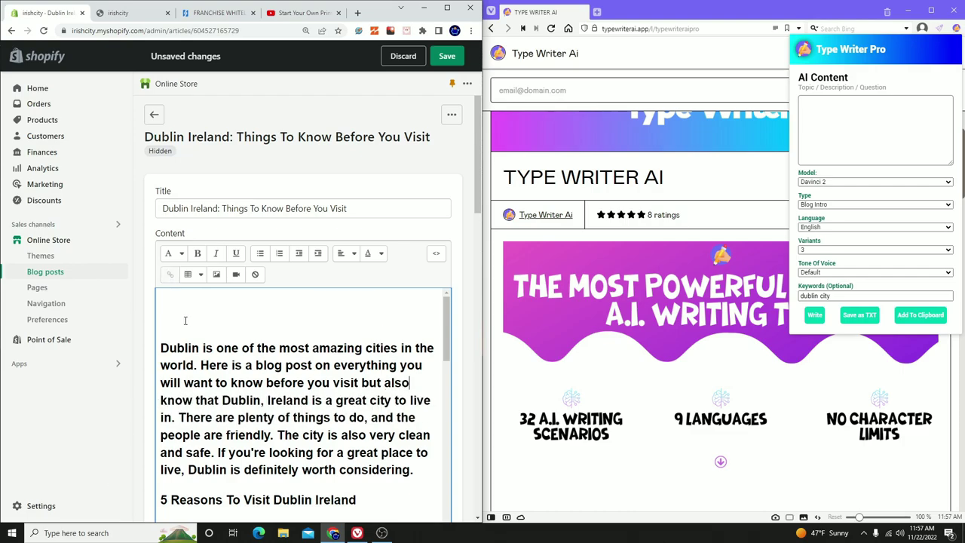
key(BackSpace)
key(BackSpace)
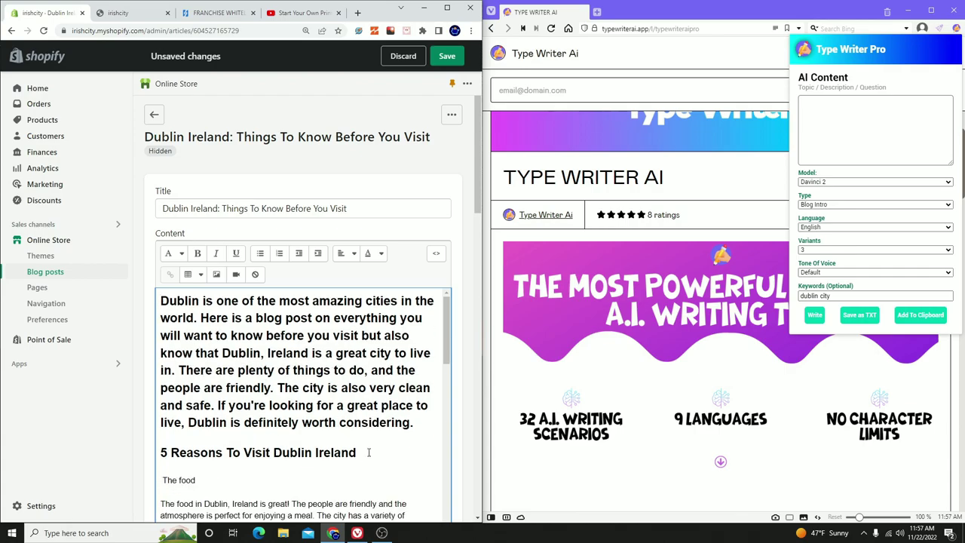
Add a blank line between the intro and "5 Reasons To Visit Dublin Ireland" and format the intro as Paragraph.
key(Return)
drag(414, 423, 181, 283)
click(173, 253)
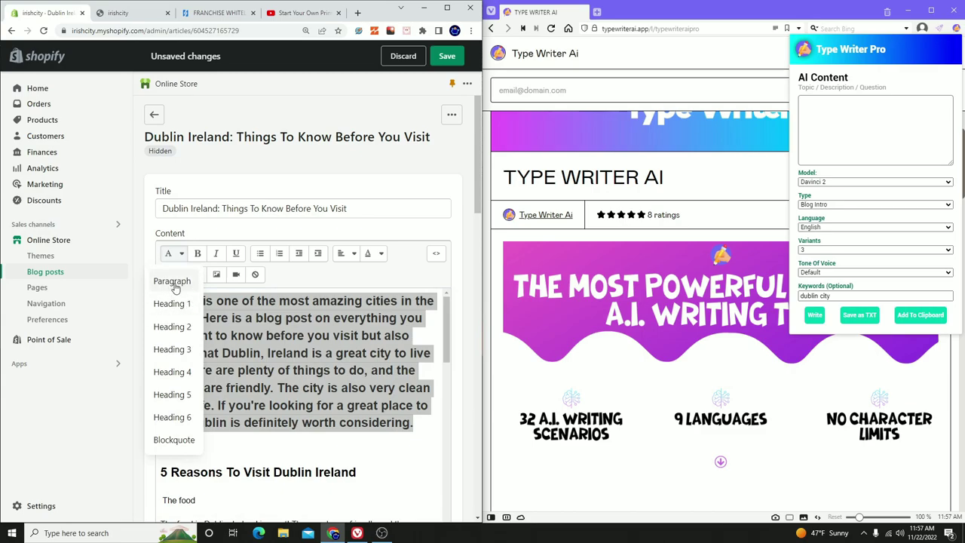
click(173, 282)
click(388, 365)
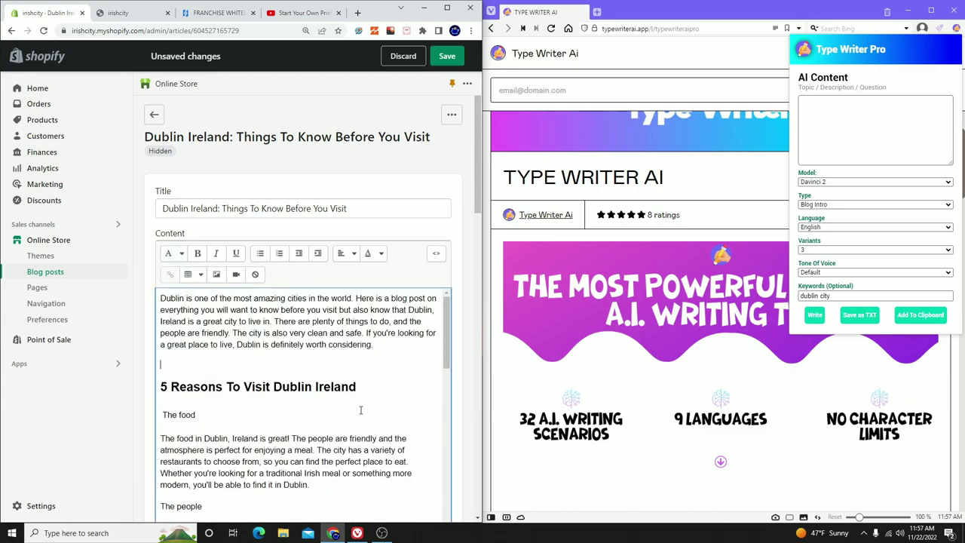
Save the blog post and open its store preview in a maximized window.
scroll(354, 400, down, 15)
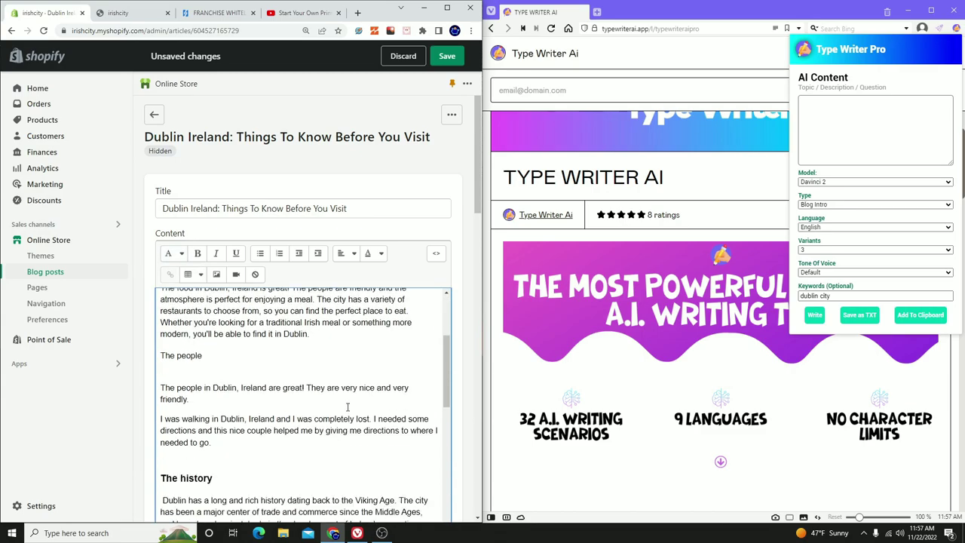
click(437, 67)
click(451, 117)
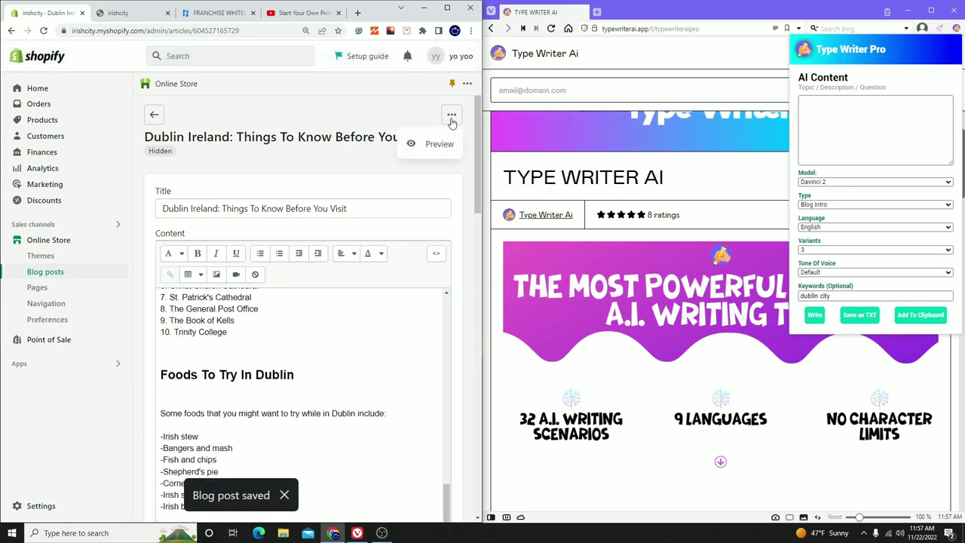
click(430, 143)
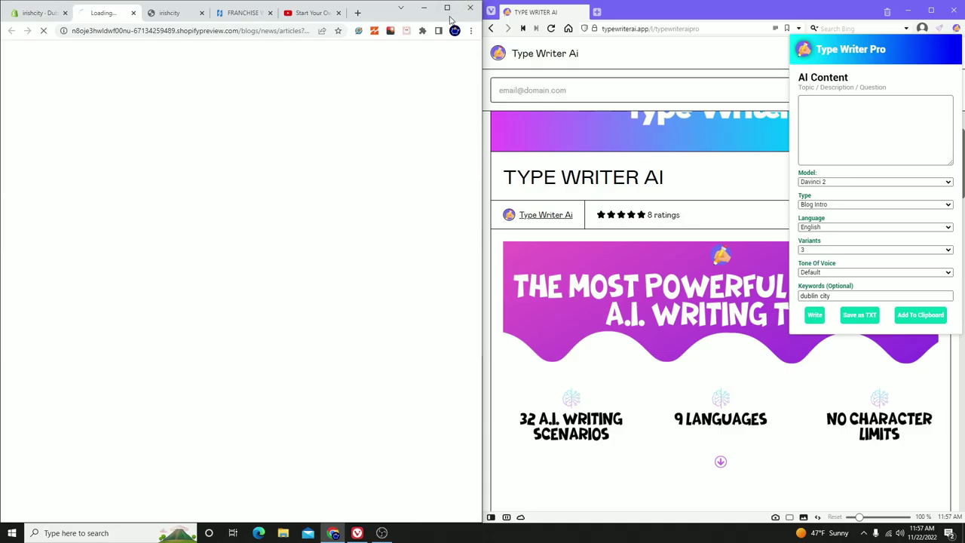
click(446, 7)
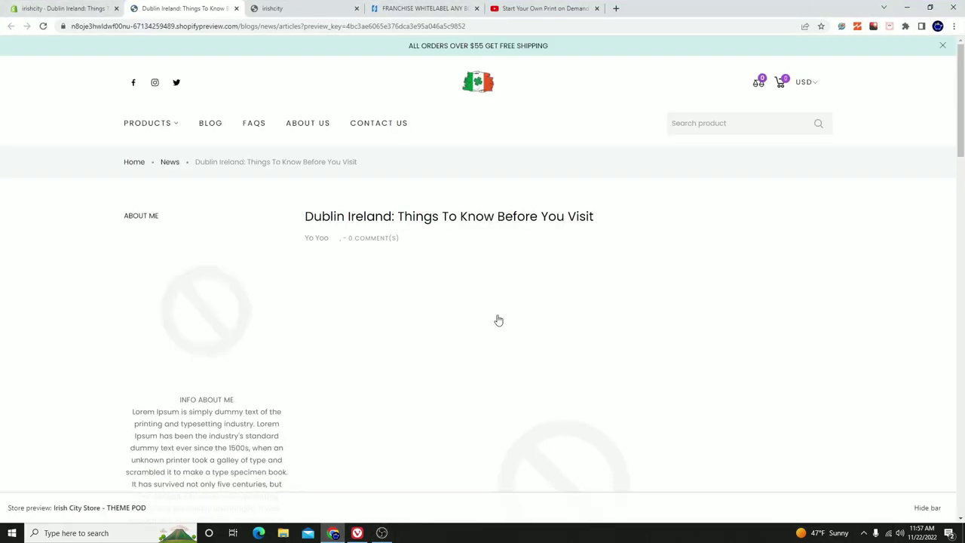
Review the previewed blog post from top to bottom, checking the intro, section headings, spacing and image area.
scroll(520, 322, down, 3)
scroll(520, 316, down, 10)
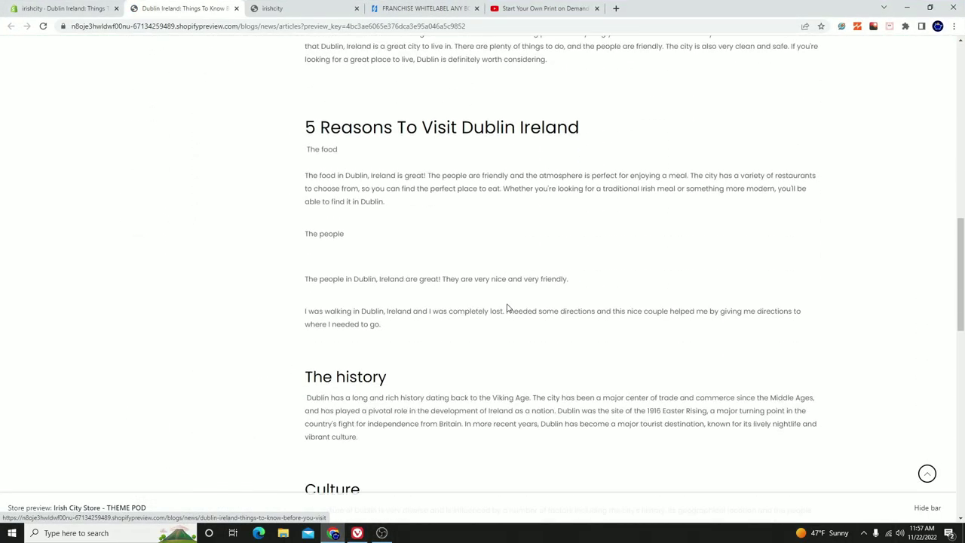
scroll(473, 185, down, 5)
scroll(474, 194, down, 2)
scroll(468, 209, up, 9)
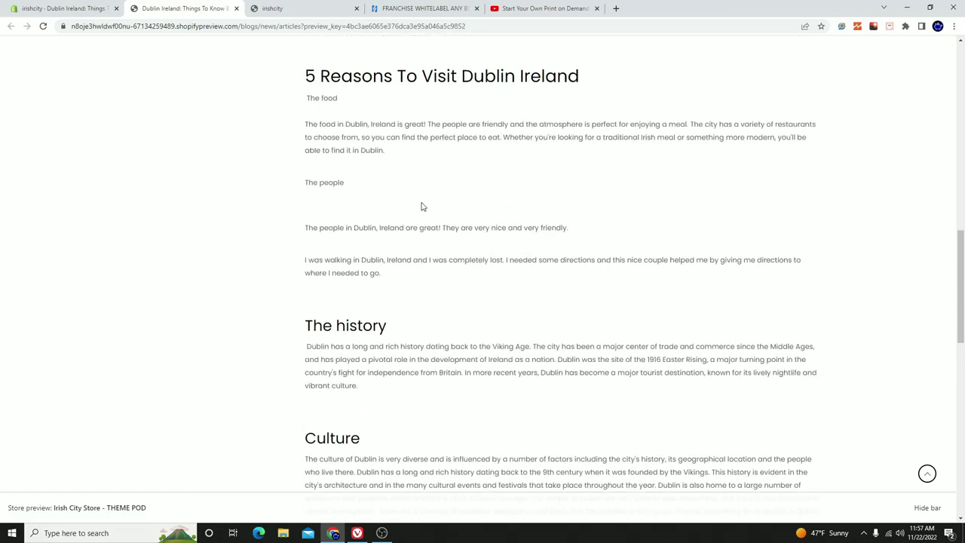
drag(301, 233, 573, 486)
click(390, 293)
scroll(390, 293, up, 4)
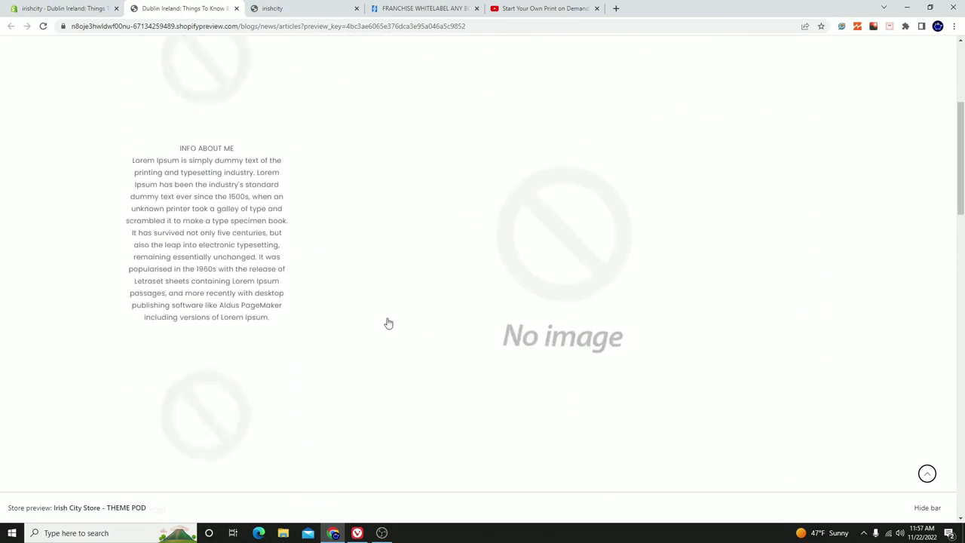
scroll(879, 258, up, 4)
scroll(355, 253, down, 15)
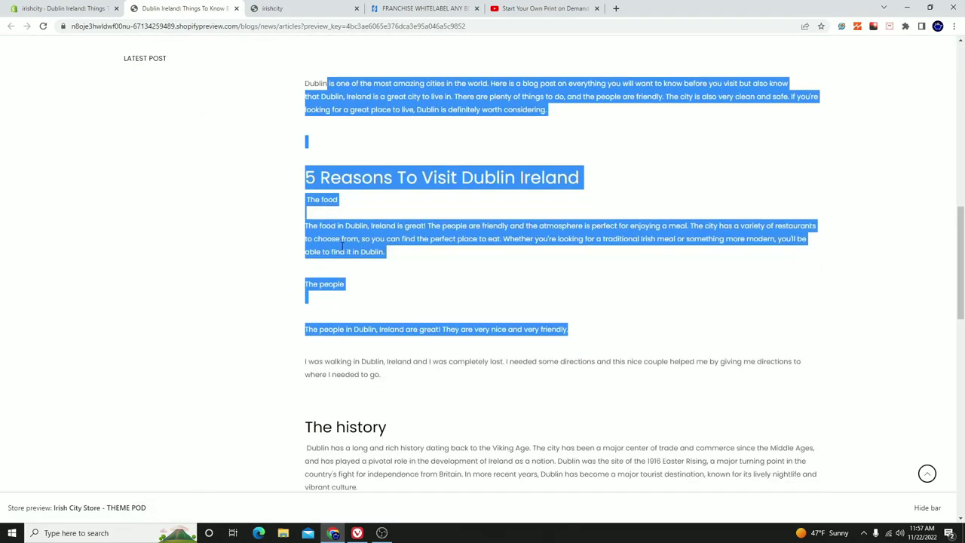
scroll(382, 263, up, 12)
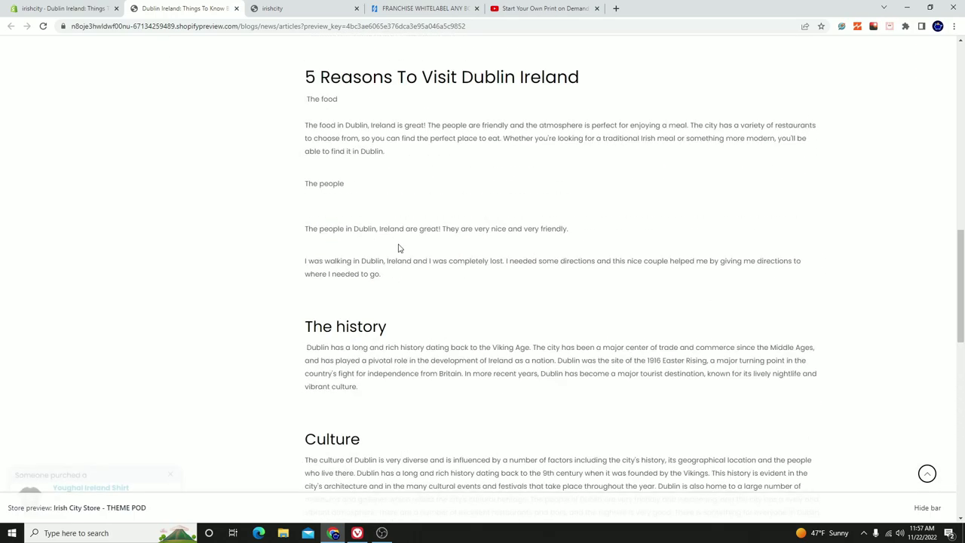
scroll(423, 181, up, 4)
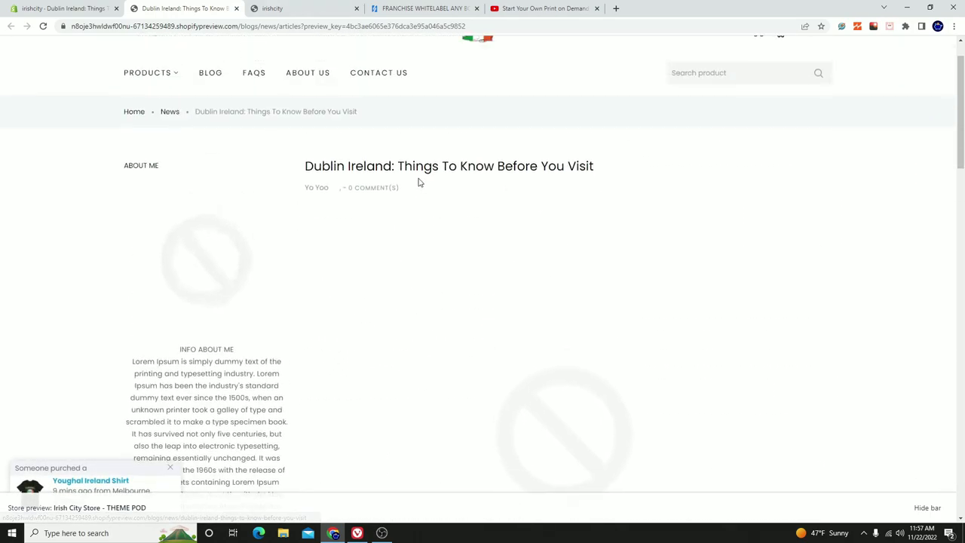
Open placeit.net in a new browser tab and look over its home page.
click(954, 28)
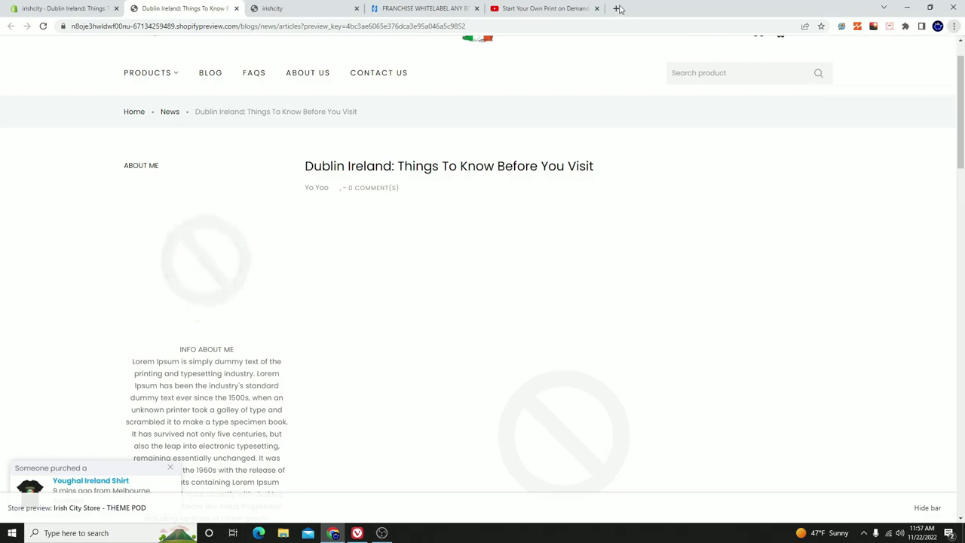
click(616, 8)
text(placeit)
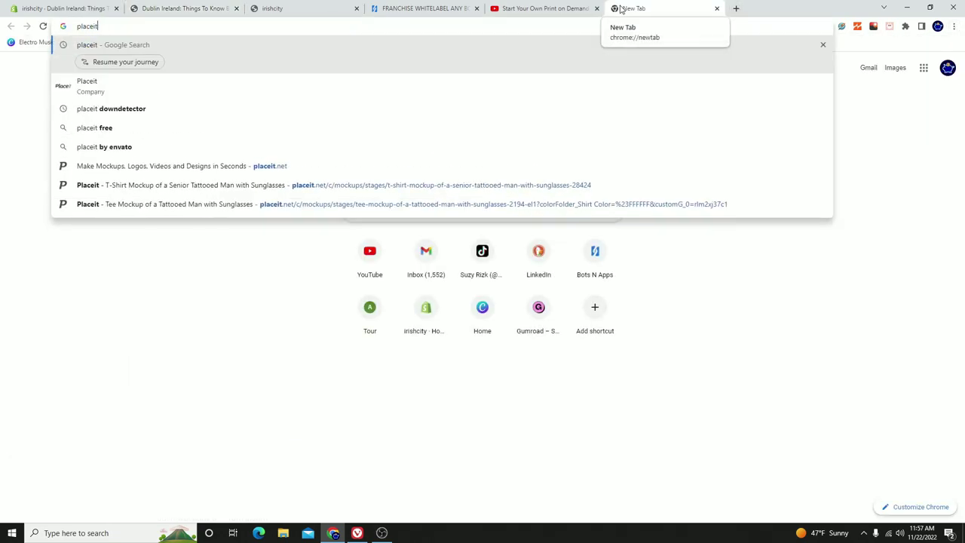
text(.net)
key(Return)
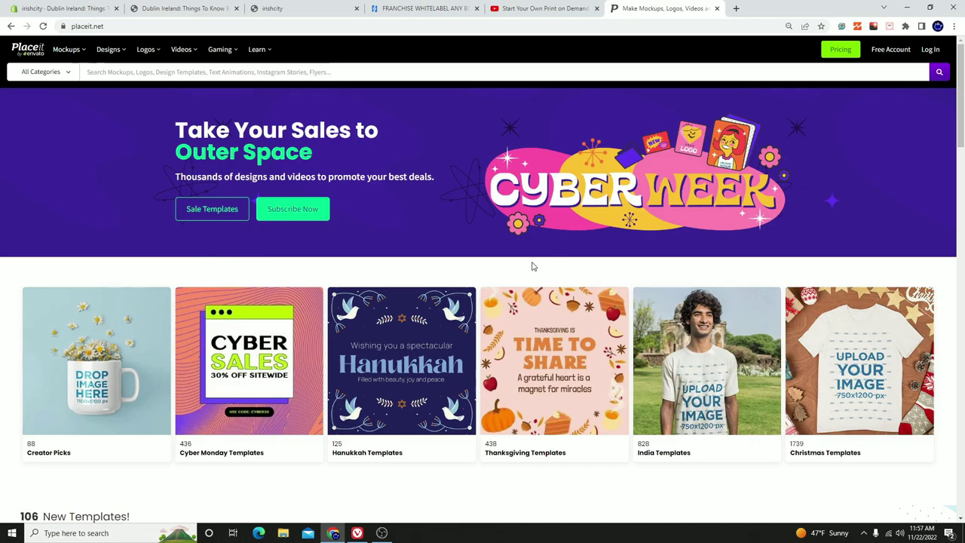
scroll(535, 266, down, 4)
scroll(543, 265, up, 4)
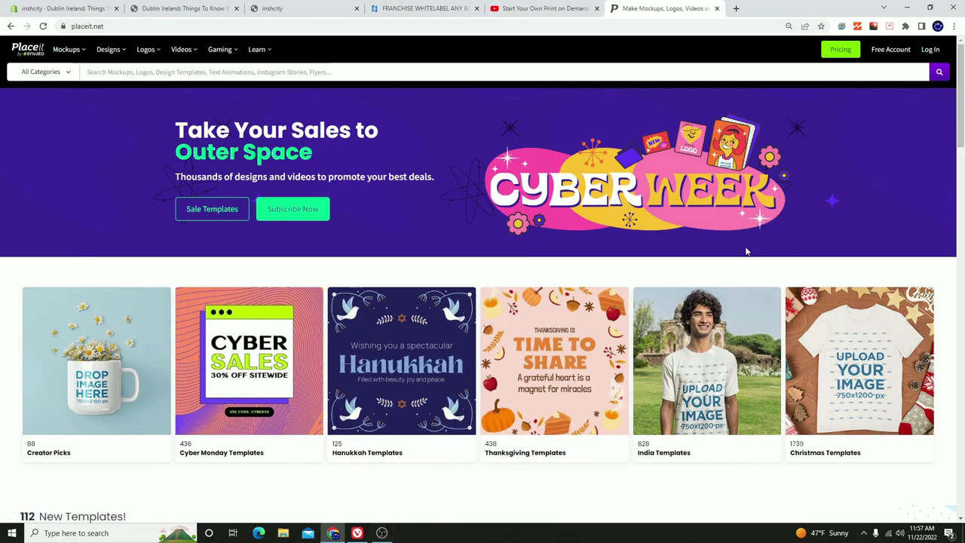
click(382, 533)
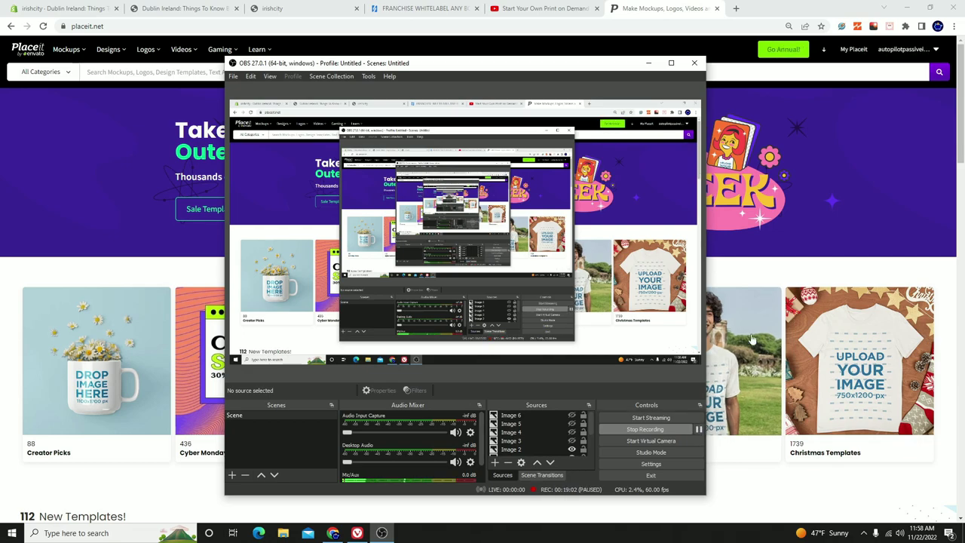
click(825, 225)
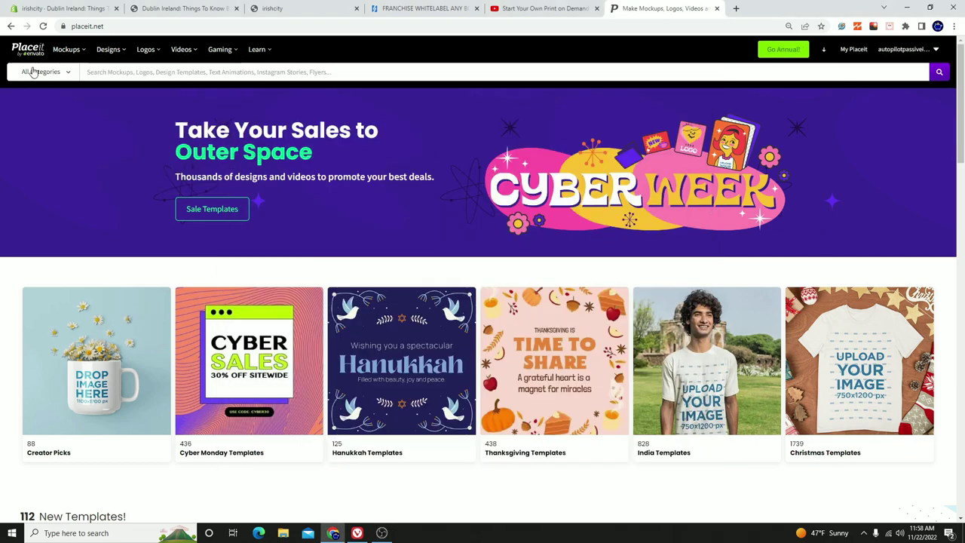
Search Placeit in all categories for "blog templates" and browse the designs found.
click(40, 71)
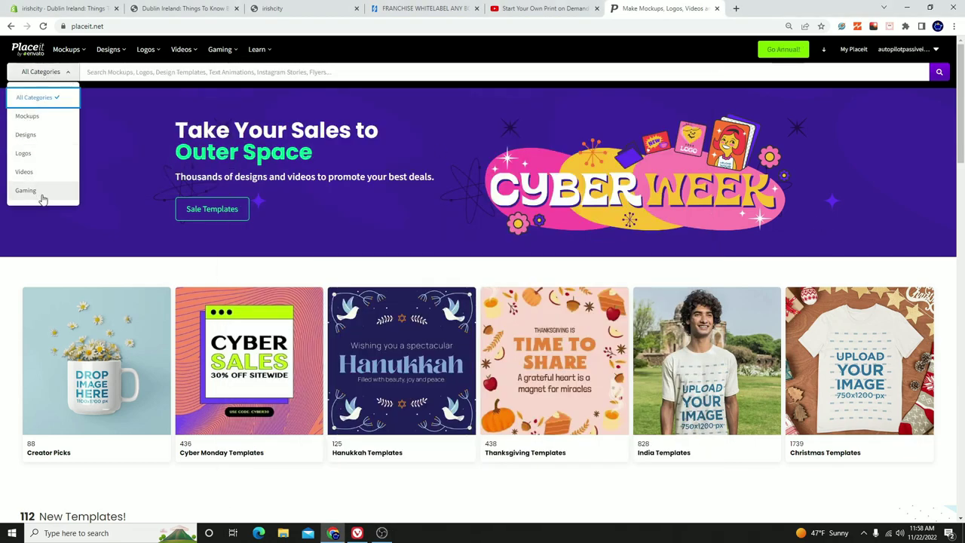
click(123, 72)
text(blog)
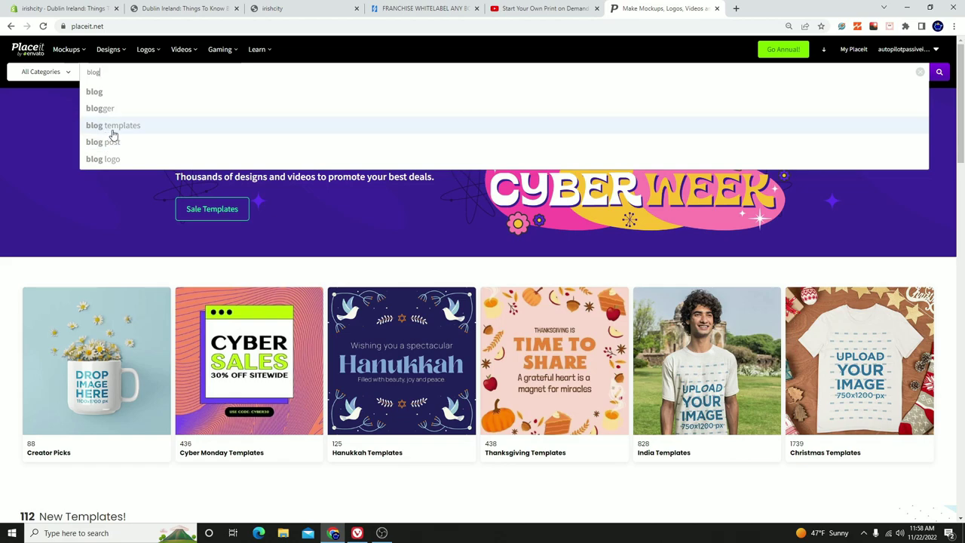
click(113, 127)
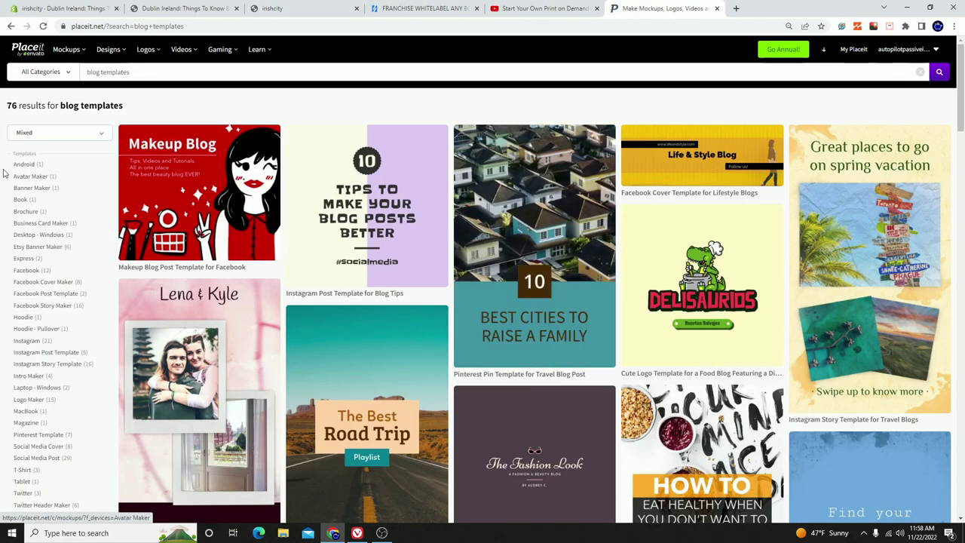
scroll(785, 283, down, 3)
scroll(691, 304, down, 4)
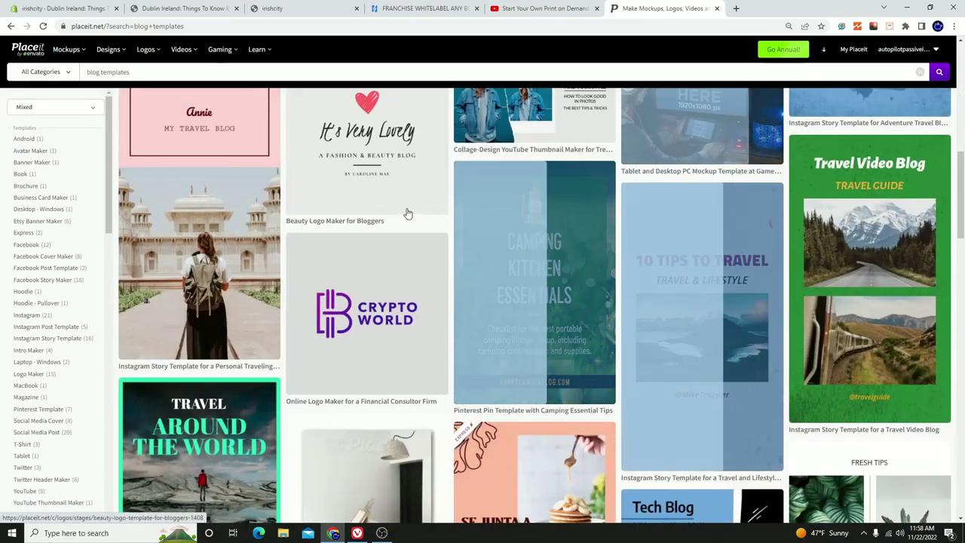
scroll(420, 211, up, 7)
Search Placeit for "youtube thumbnail" and open the gaming channel template reading "Breaking The Last Record".
click(143, 72)
text(youtubne)
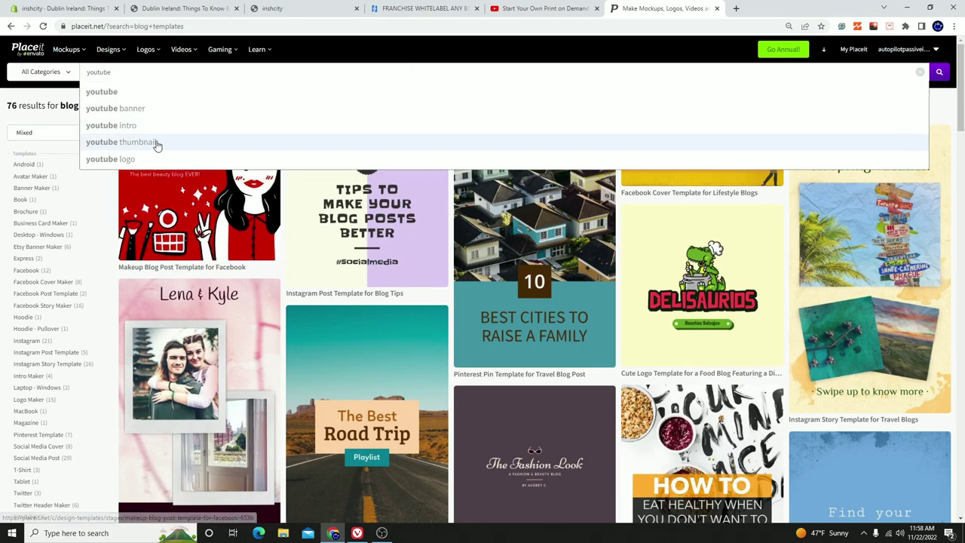
click(156, 142)
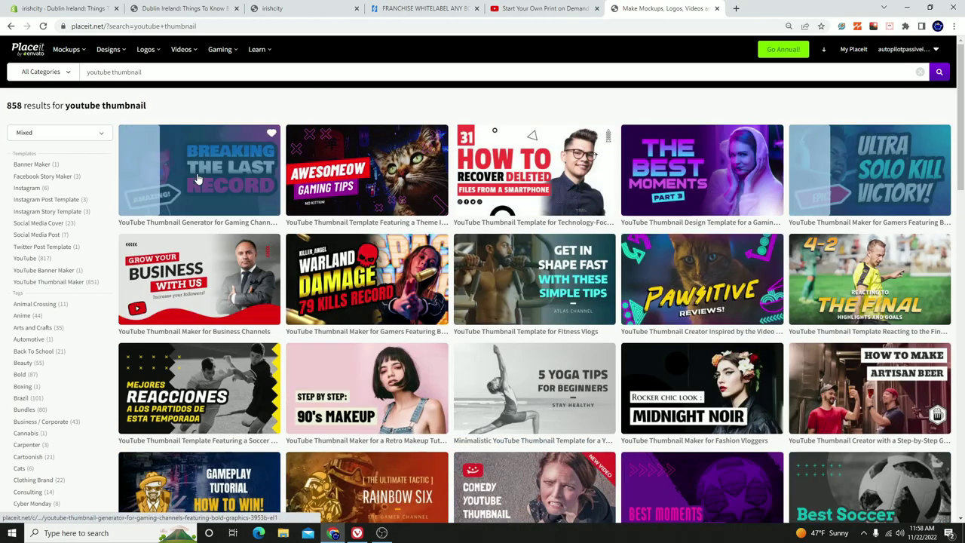
click(194, 180)
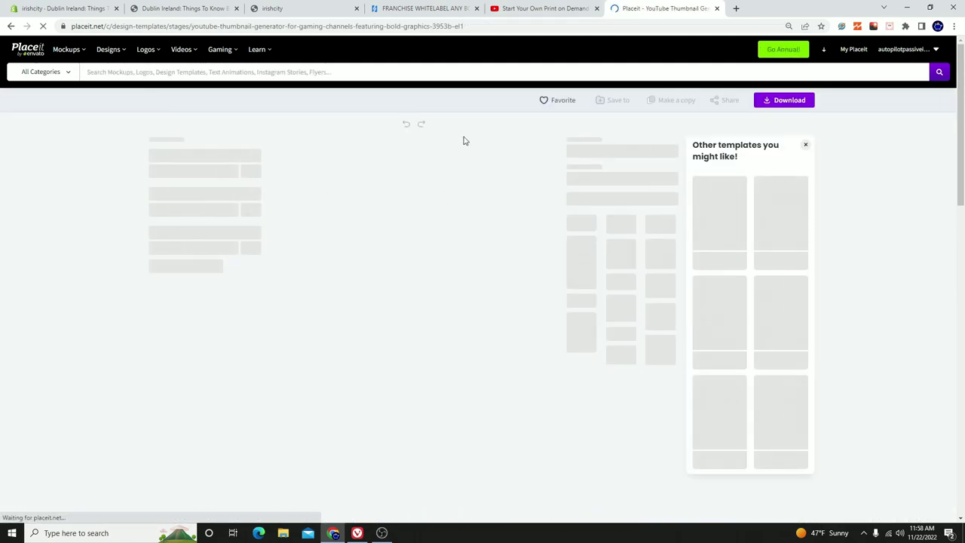
Check the blog post's title in Shopify, and replace the thumbnail's first two text lines with "Dublin" and "Ireland".
click(60, 9)
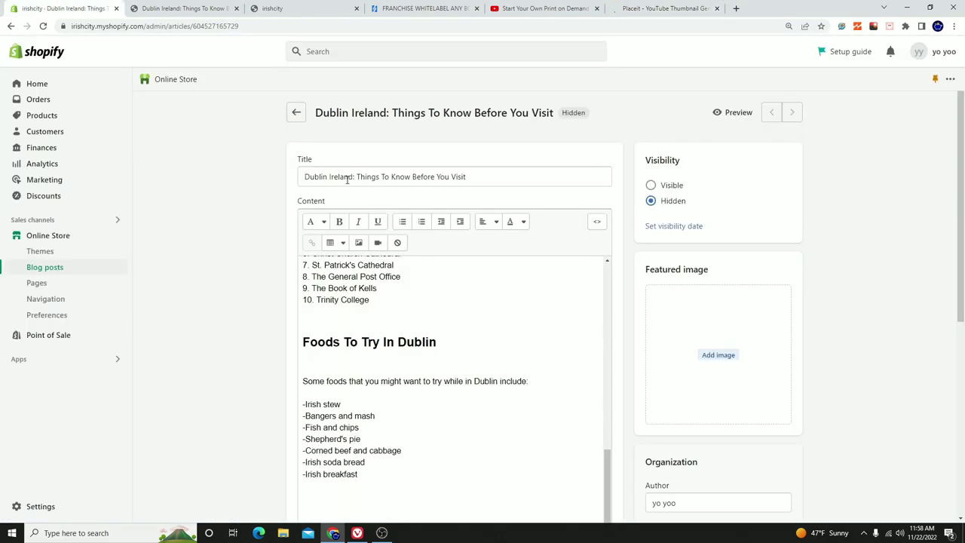
click(648, 8)
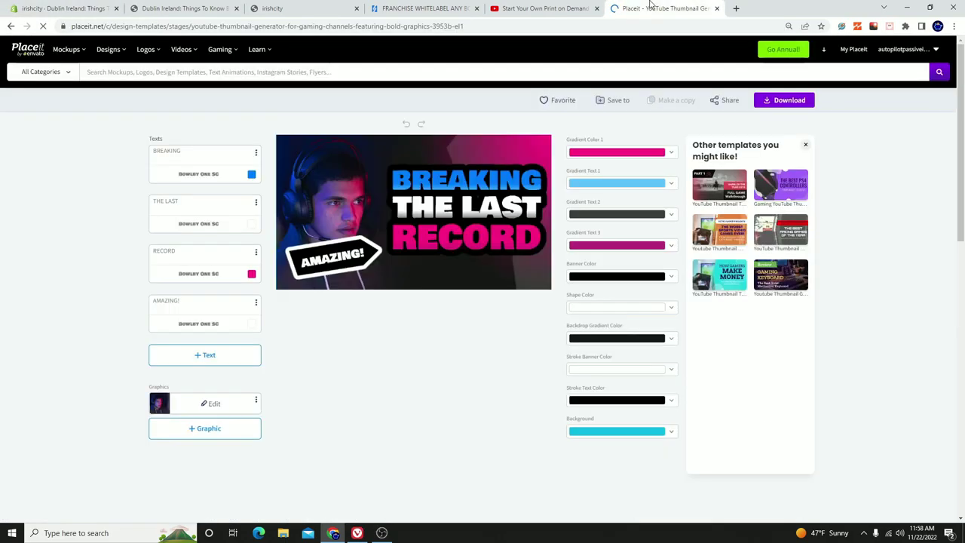
click(168, 173)
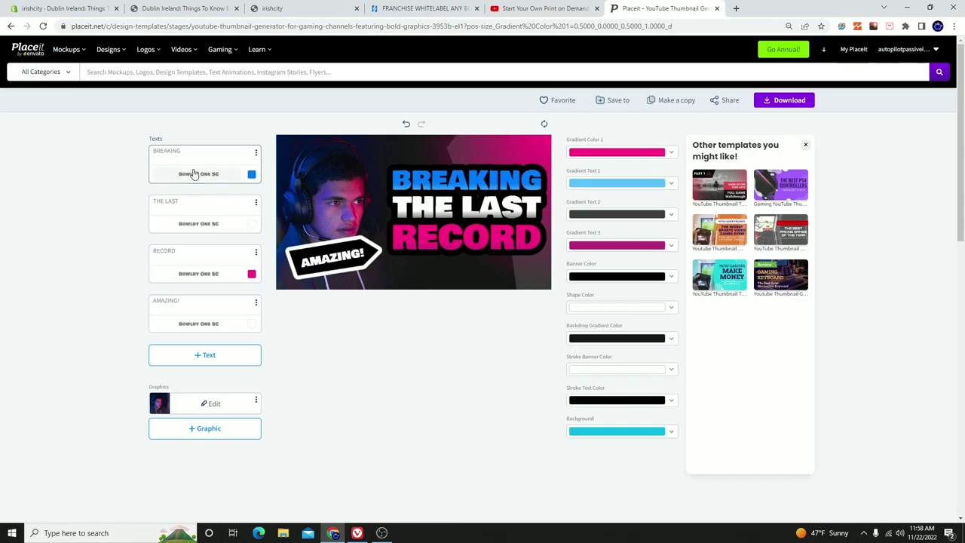
text(Dublin)
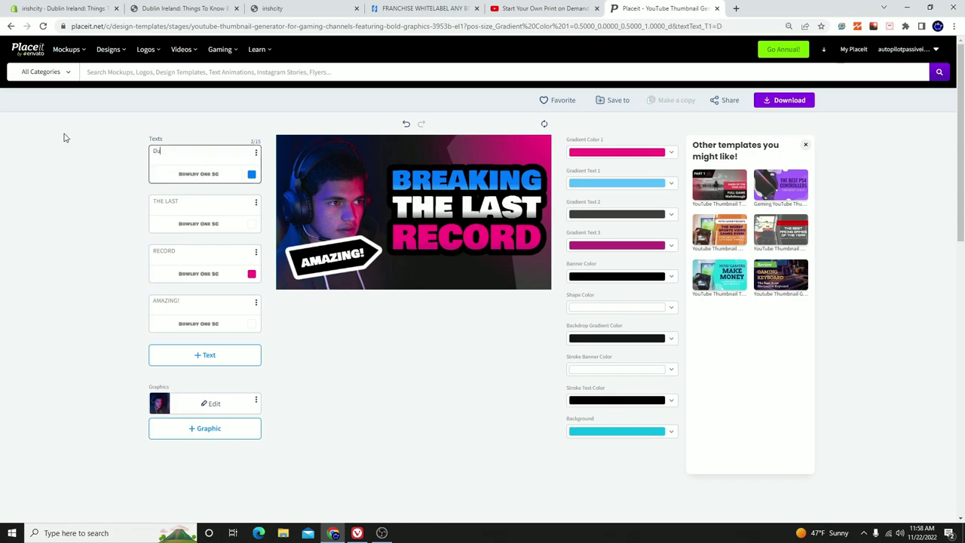
click(198, 203)
text(Ire)
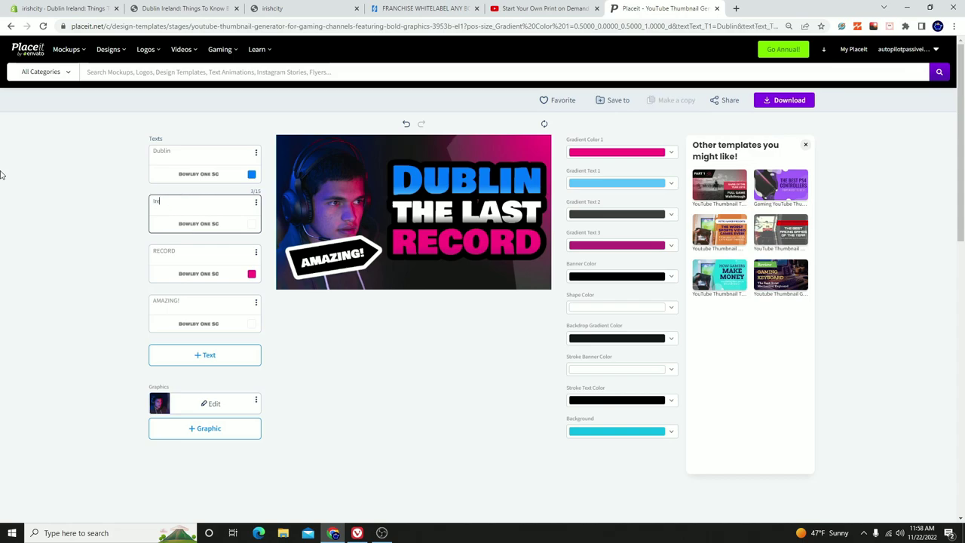
text(land)
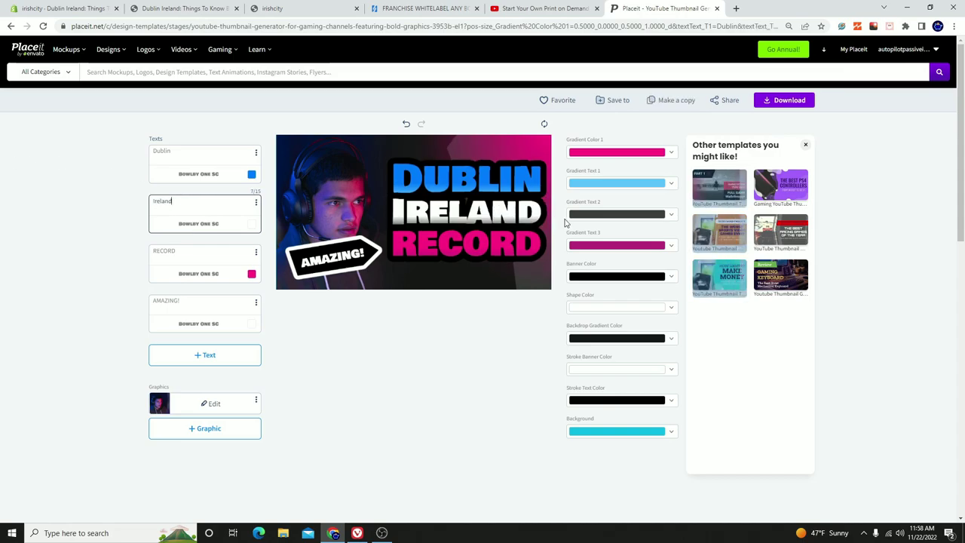
Set the thumbnail's Gradient Color 1 to orange-red.
click(637, 152)
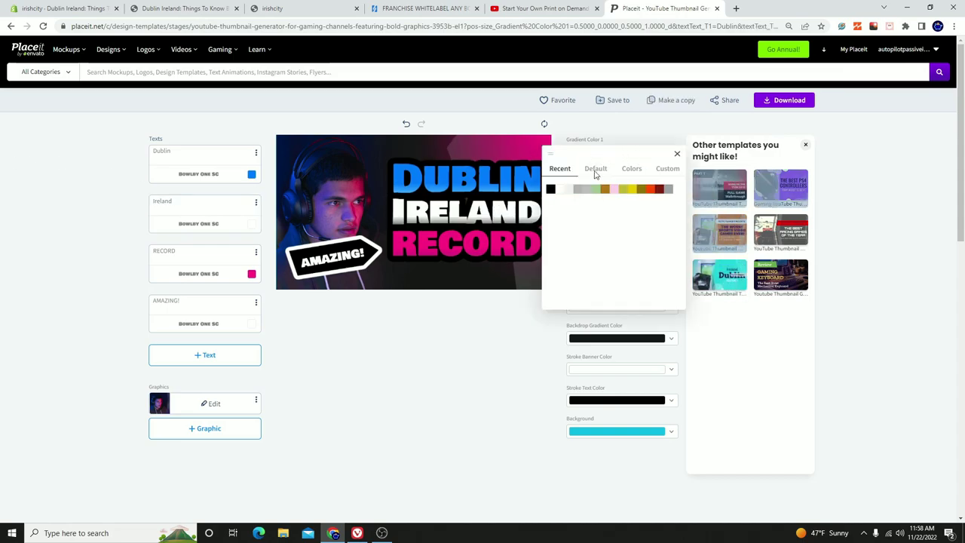
click(652, 190)
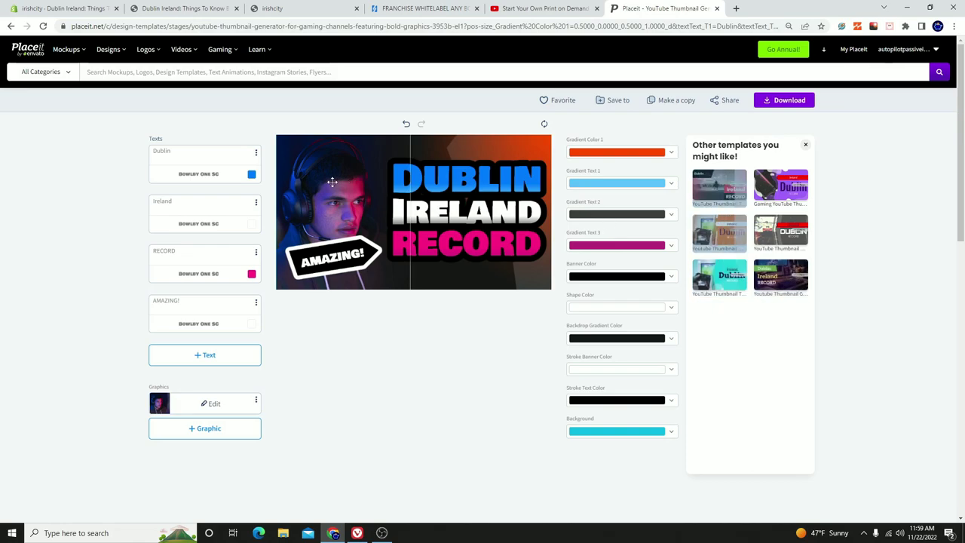
click(219, 175)
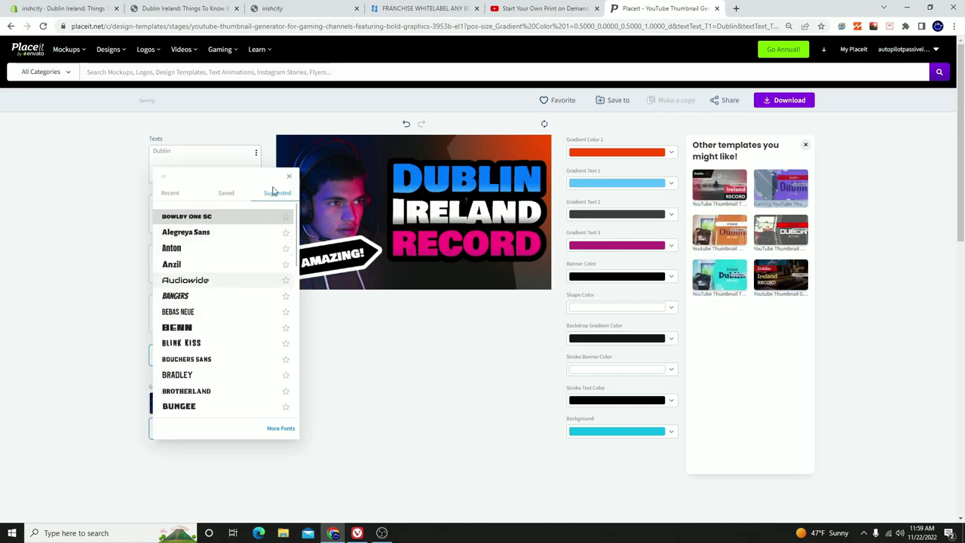
click(288, 175)
Change the color of the "Dublin" text line to bright green.
click(251, 175)
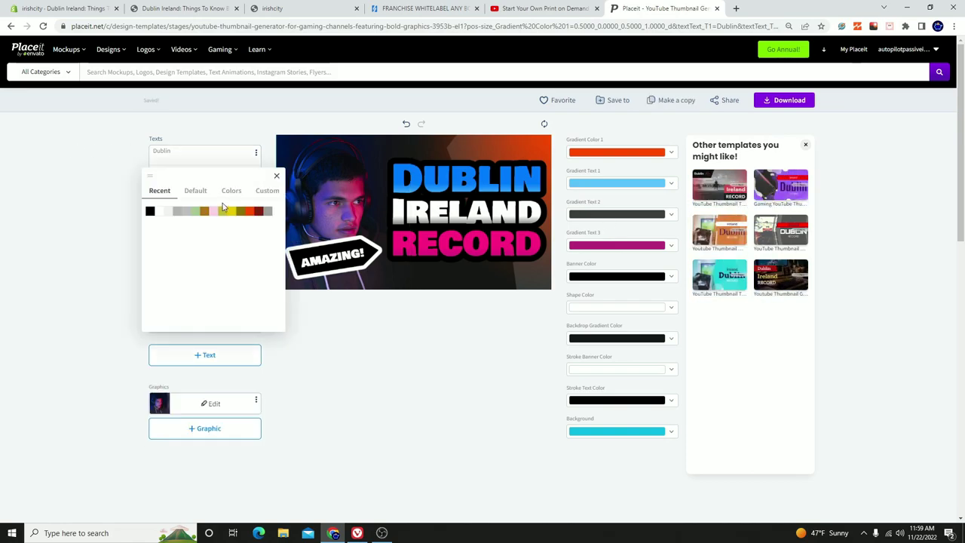
click(195, 213)
click(199, 192)
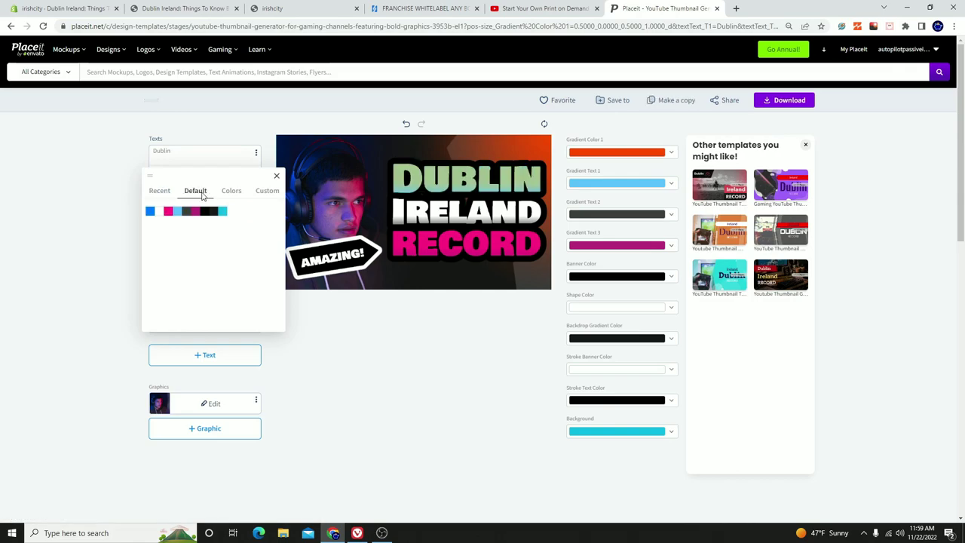
click(229, 192)
scroll(218, 305, down, 2)
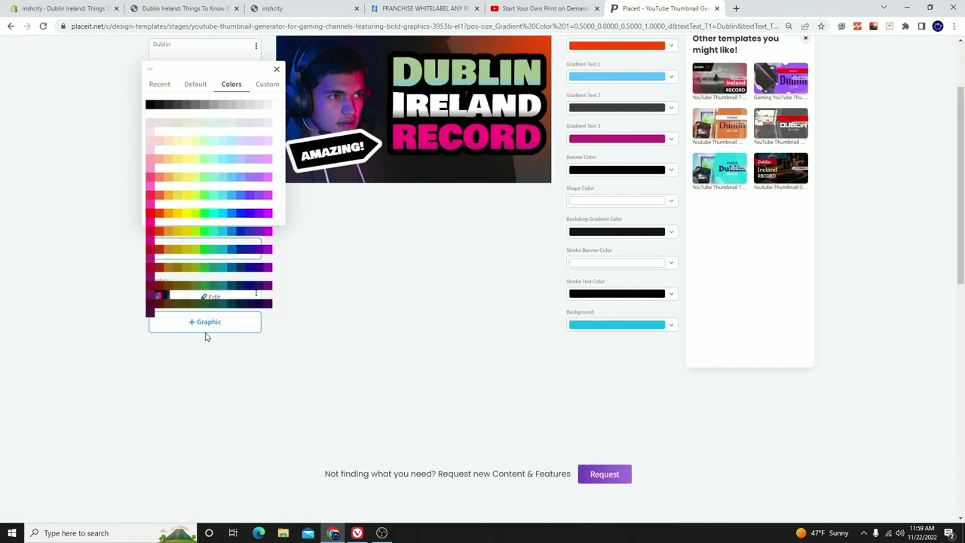
scroll(80, 203, up, 2)
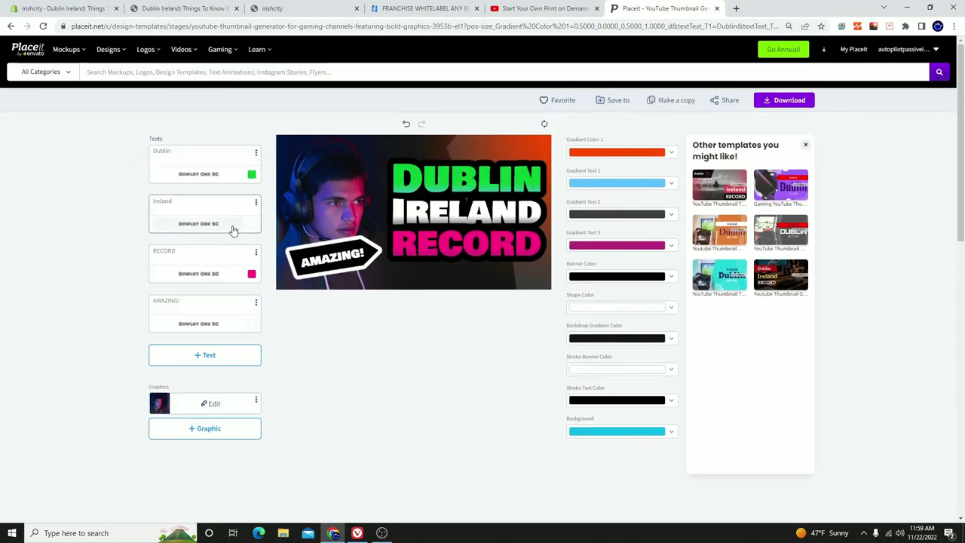
click(254, 226)
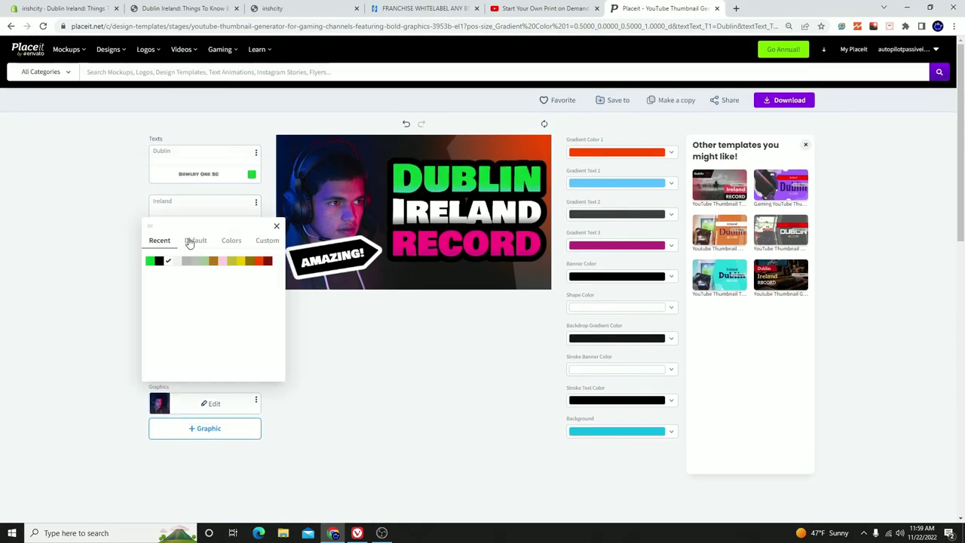
click(225, 243)
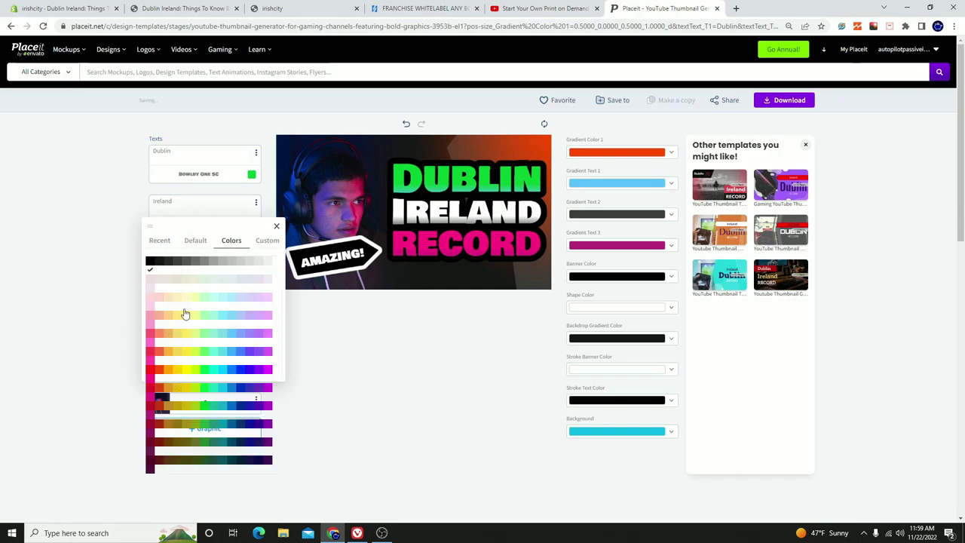
click(85, 230)
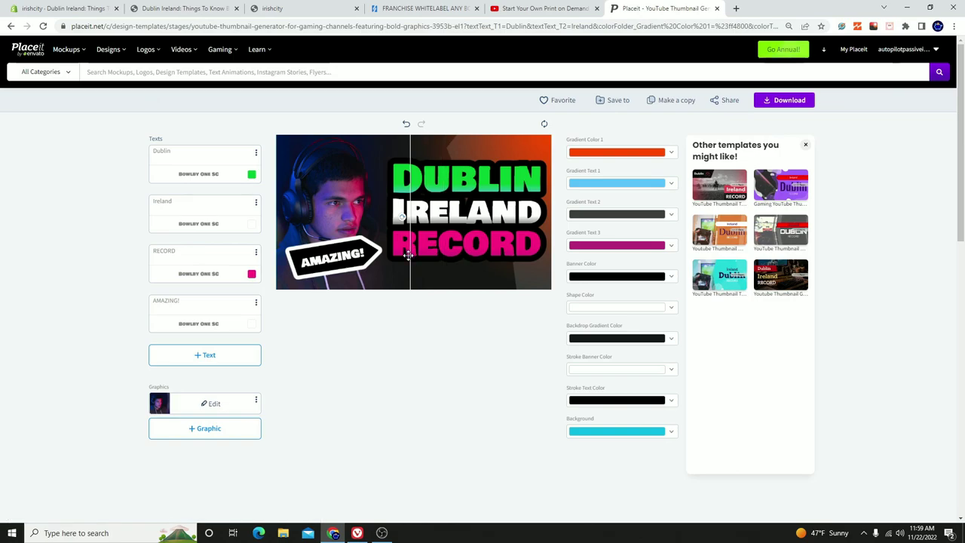
Replace the third text line "RECORD" with "Things To Know" and hide the "AMAZING!" banner text.
double_click(180, 256)
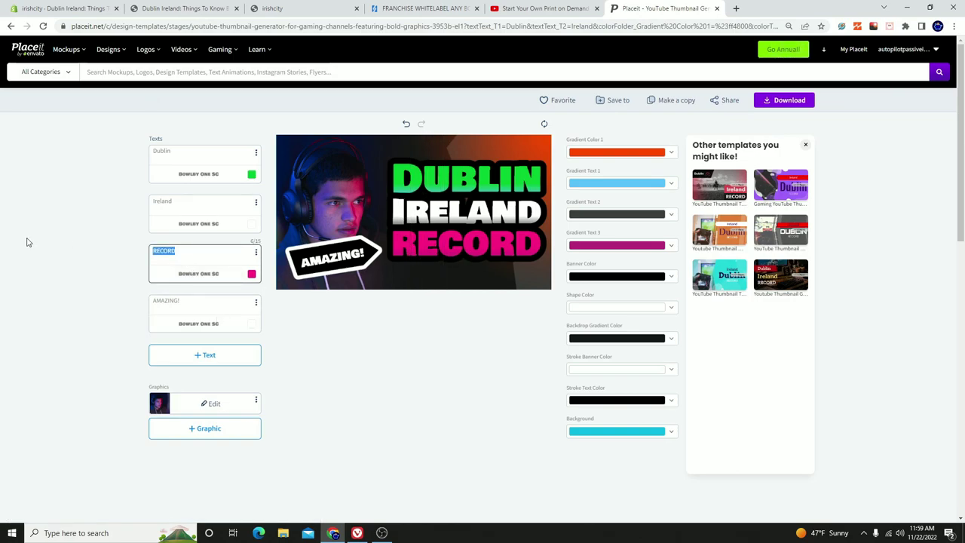
text(Th)
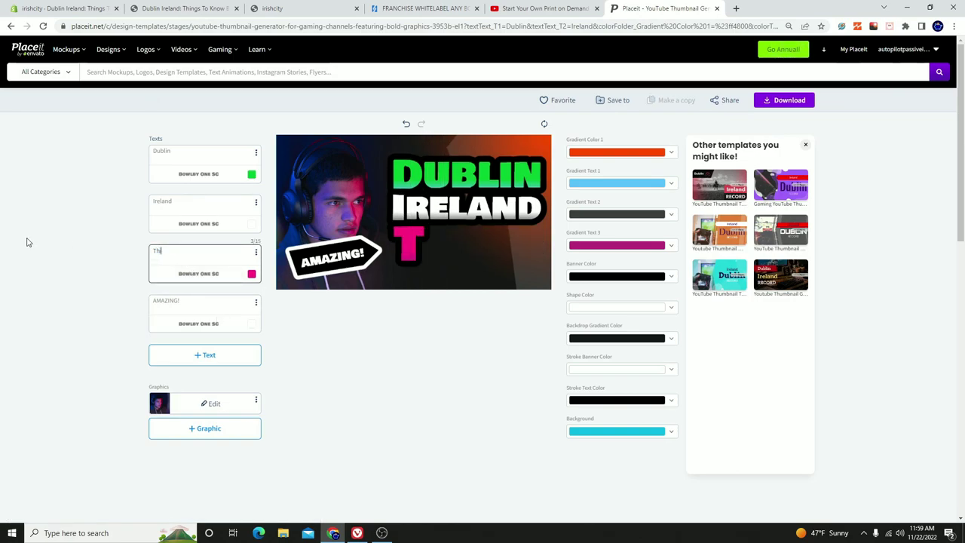
text(ings To Know)
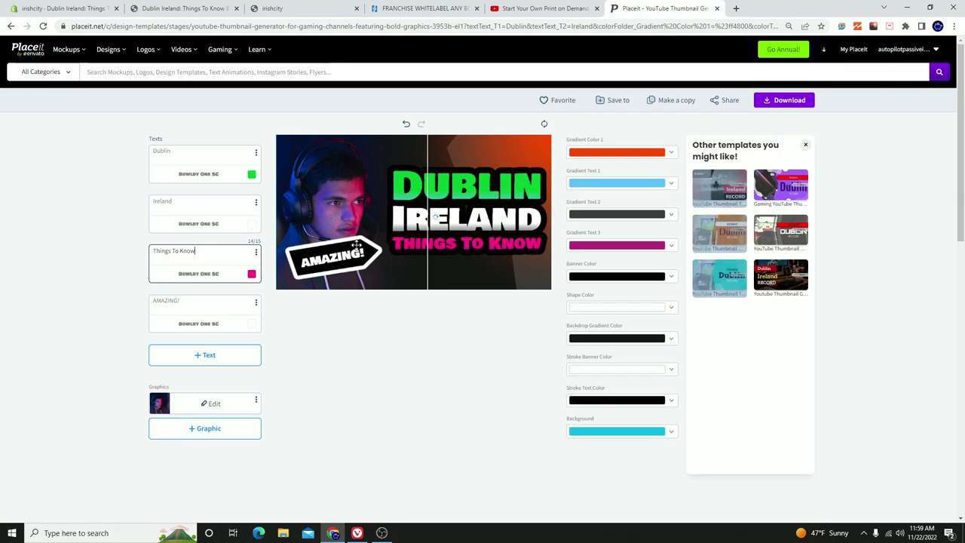
click(255, 303)
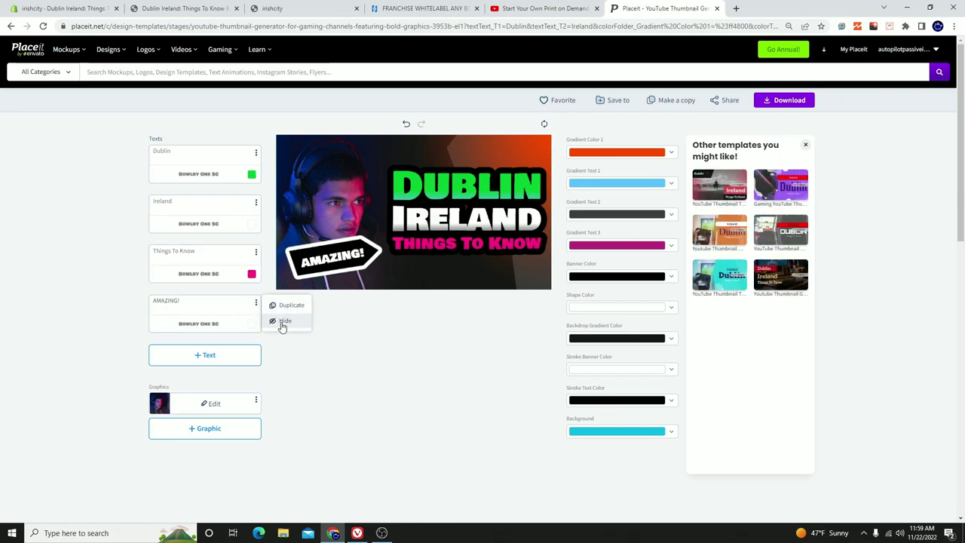
click(300, 318)
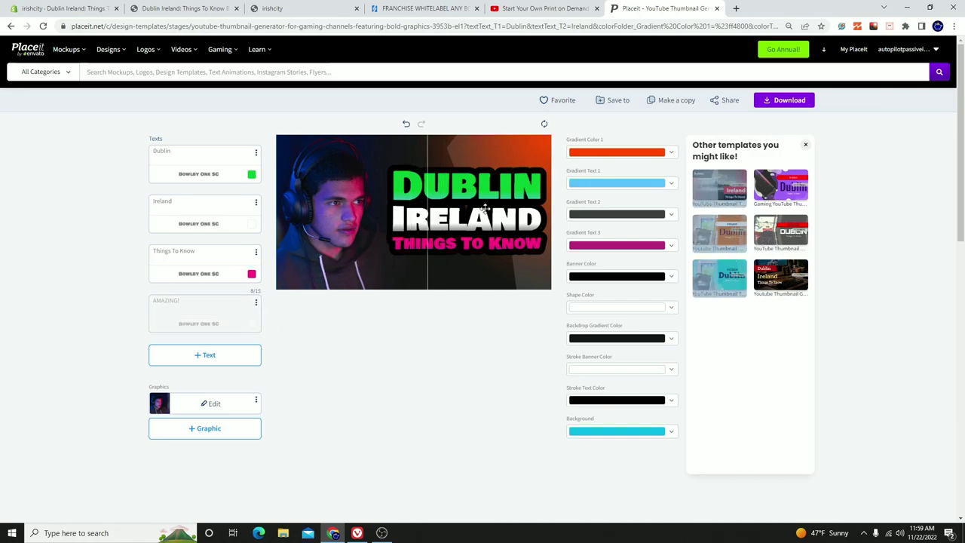
Search the graphics library for "ireland" and replace the gamer photo with the raised beer glasses picture, positioned beside the text.
drag(363, 243, 351, 214)
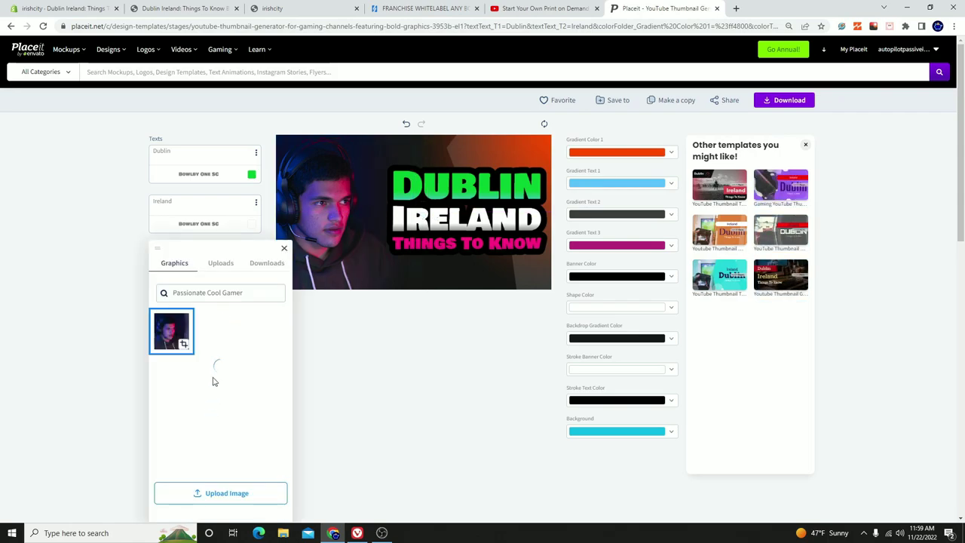
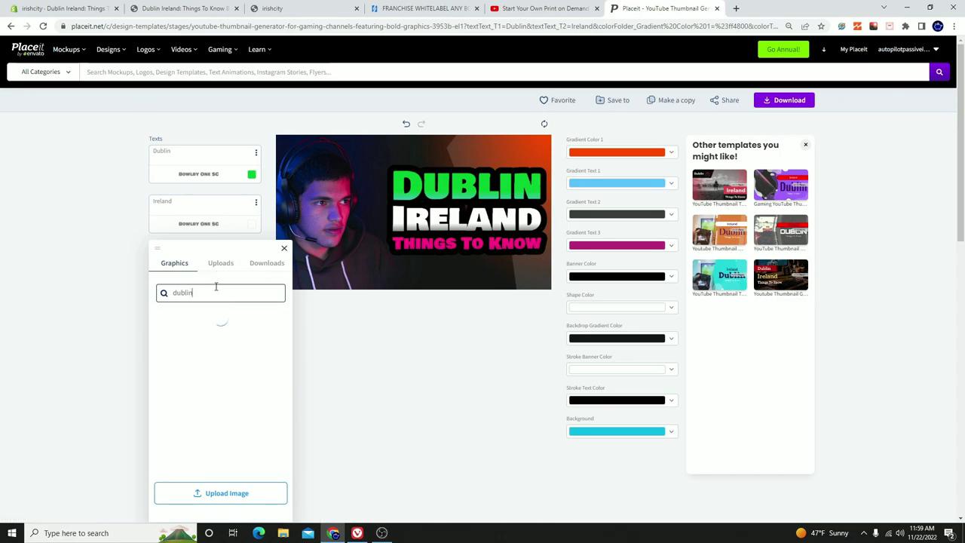
key(BackSpace)
key(BackSpace)
key(BackSpace)
key(BackSpace)
key(BackSpace)
key(BackSpace)
text(ireland)
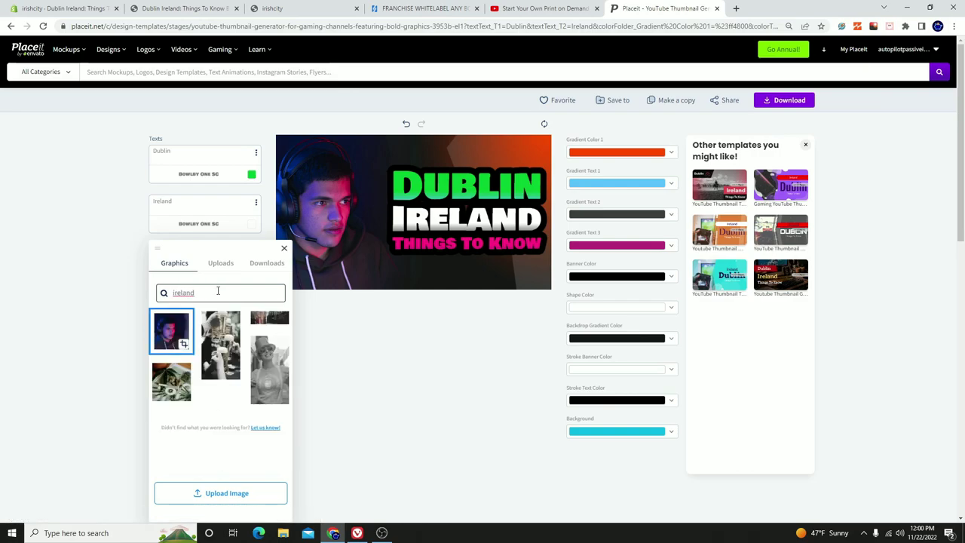
scroll(274, 327, down, 2)
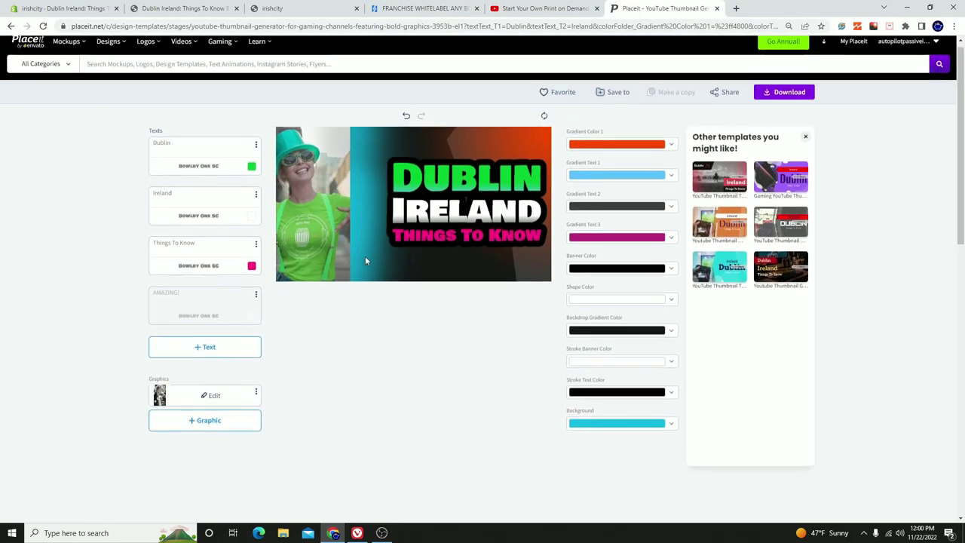
drag(342, 255, 339, 211)
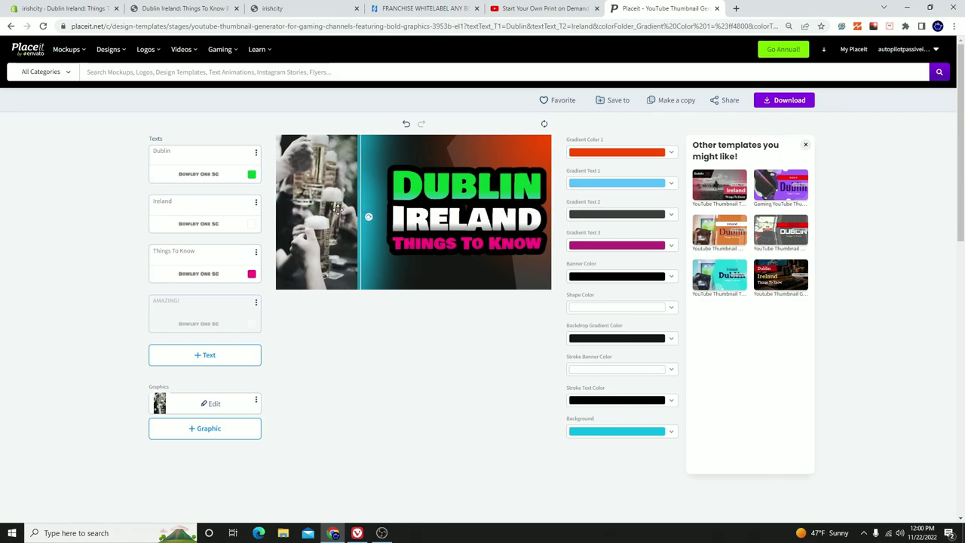
click(203, 405)
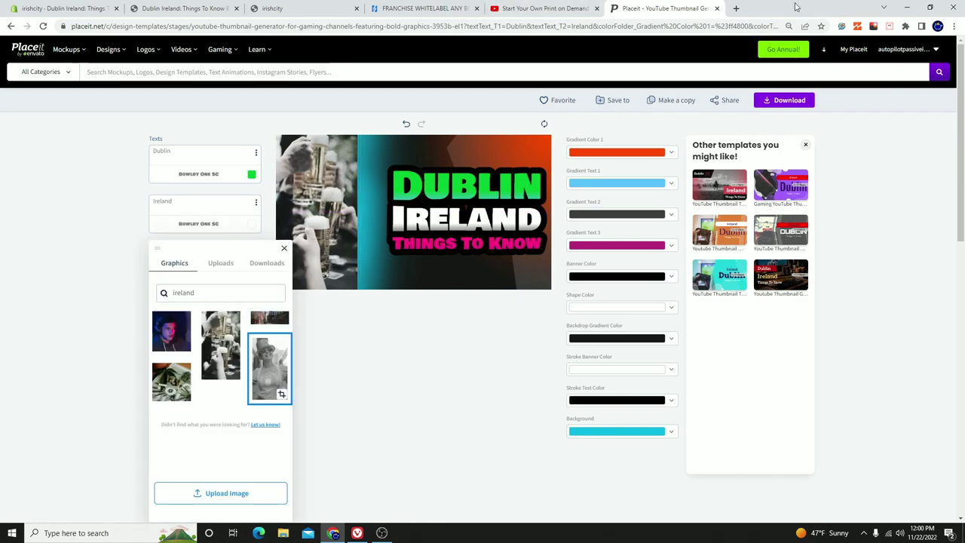
click(736, 8)
text(pexeks)
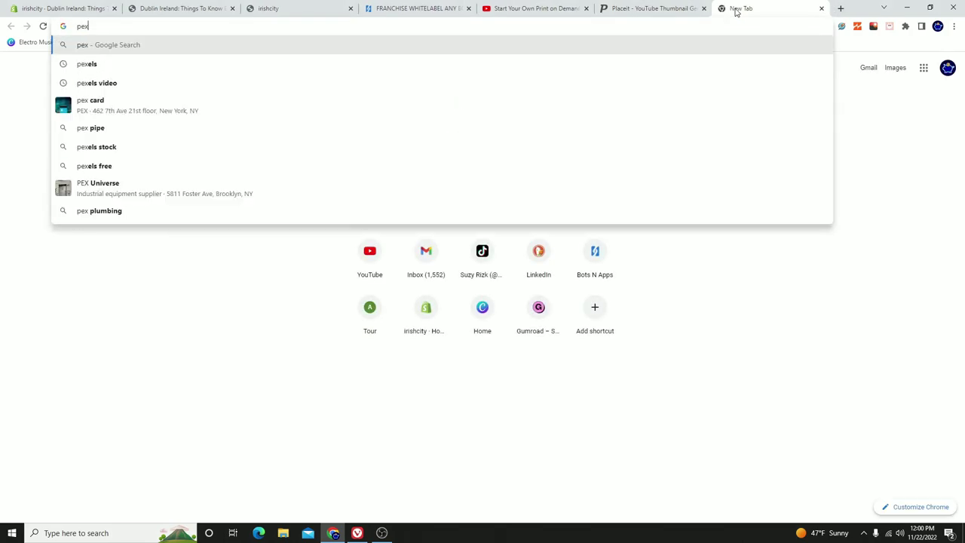
key(Return)
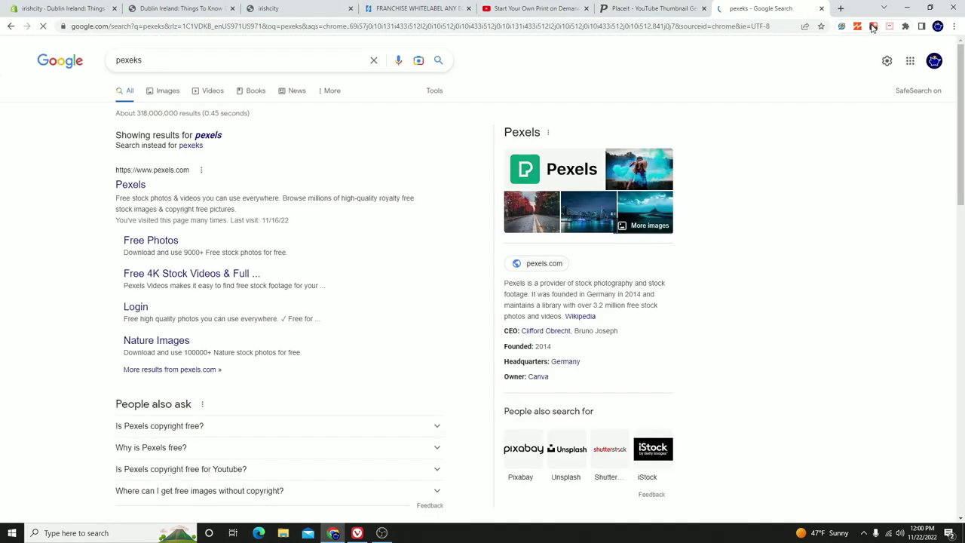
click(821, 8)
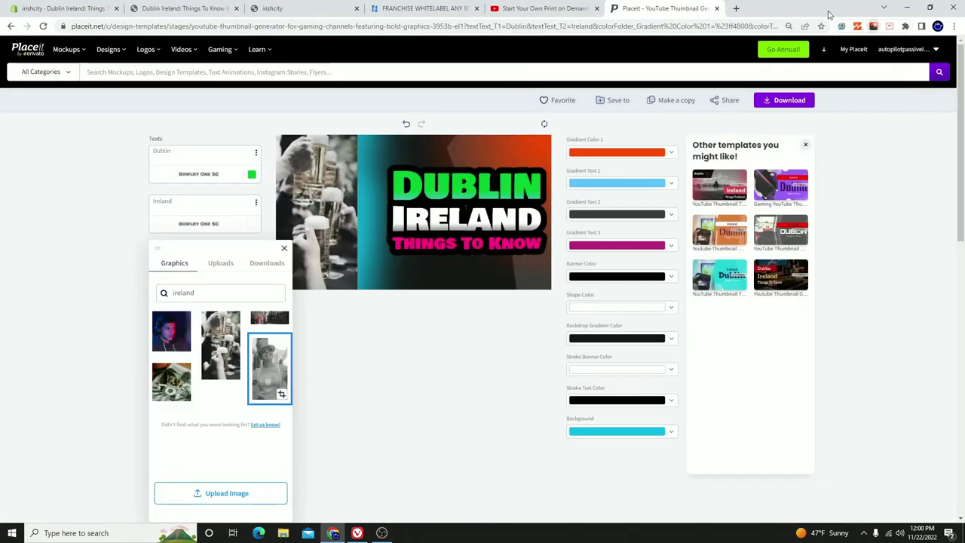
Search the Unlimited Copyright Free Images extension for "ireland" stock photos and download the green hillside picture.
click(872, 27)
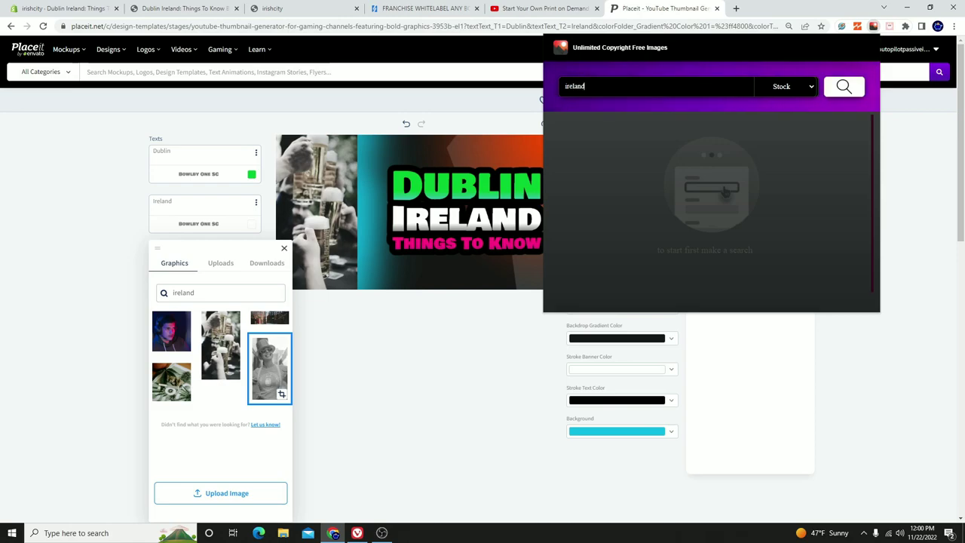
click(853, 84)
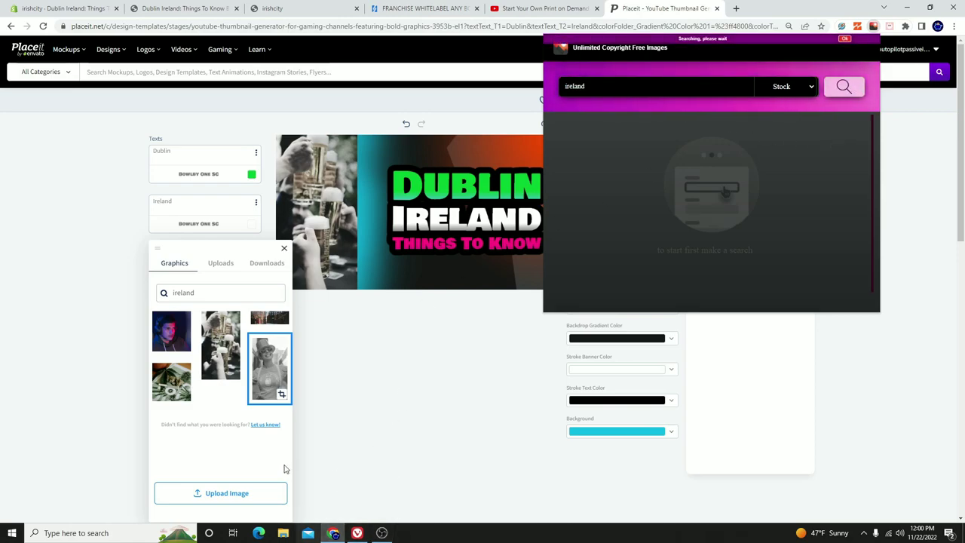
scroll(697, 205, down, 1)
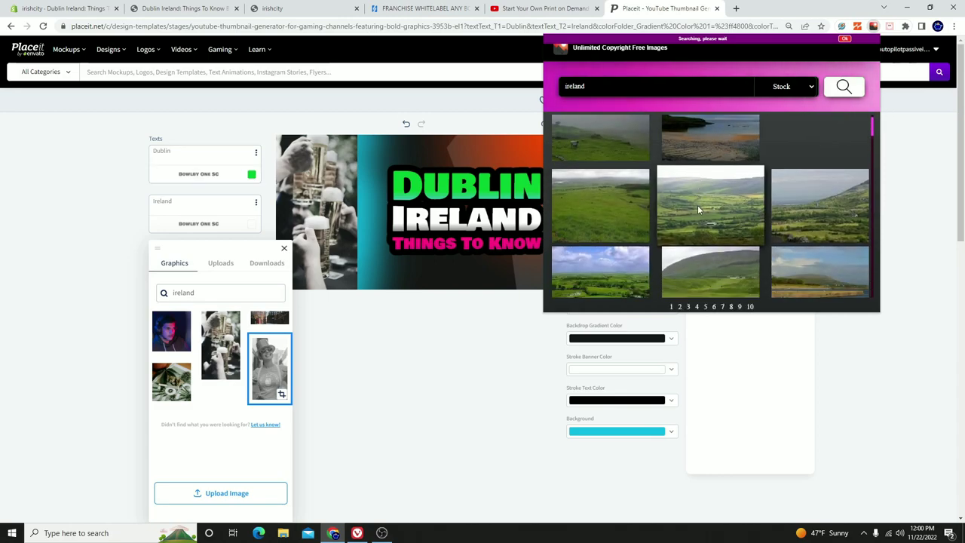
scroll(692, 203, down, 1)
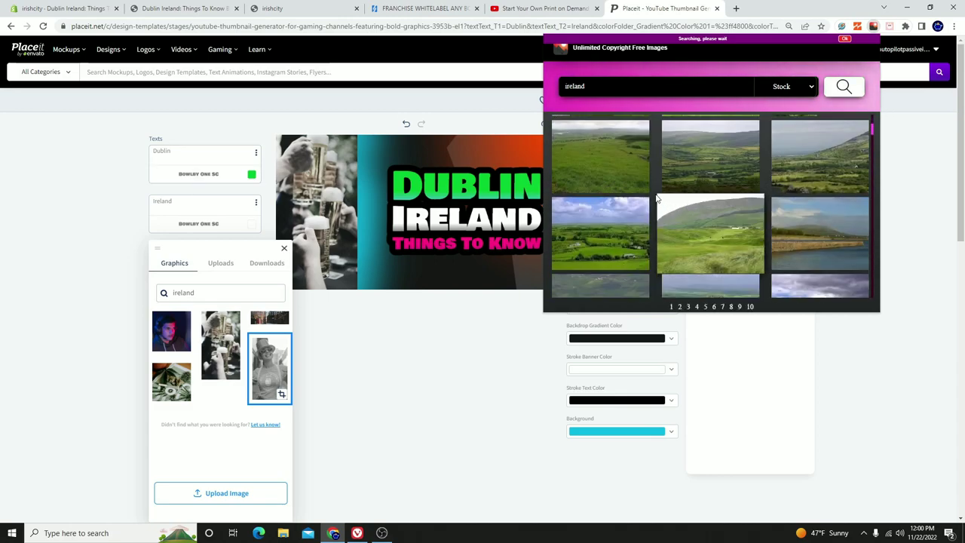
click(617, 164)
Browse further through the Ireland stock photos and download the picture of the Celtic stone cross.
scroll(682, 204, down, 2)
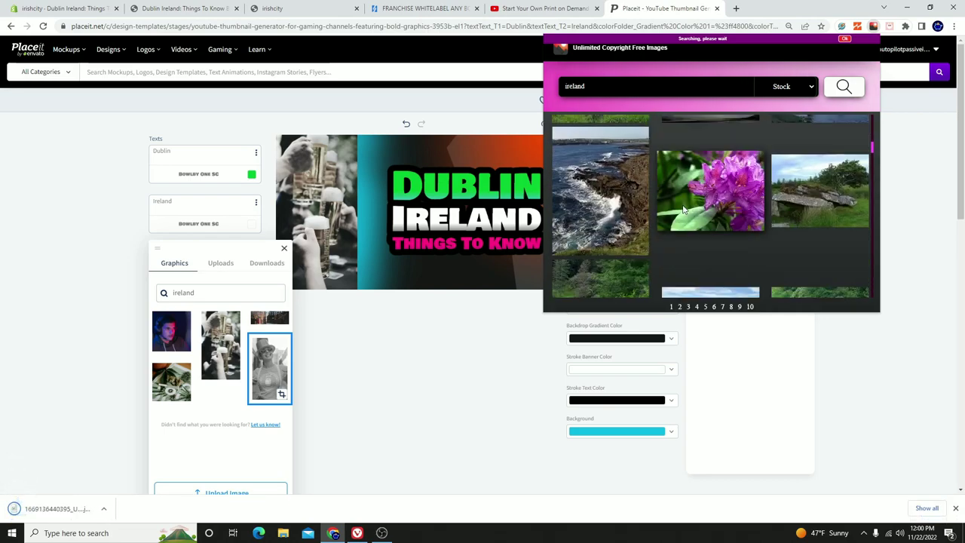
scroll(682, 210, down, 3)
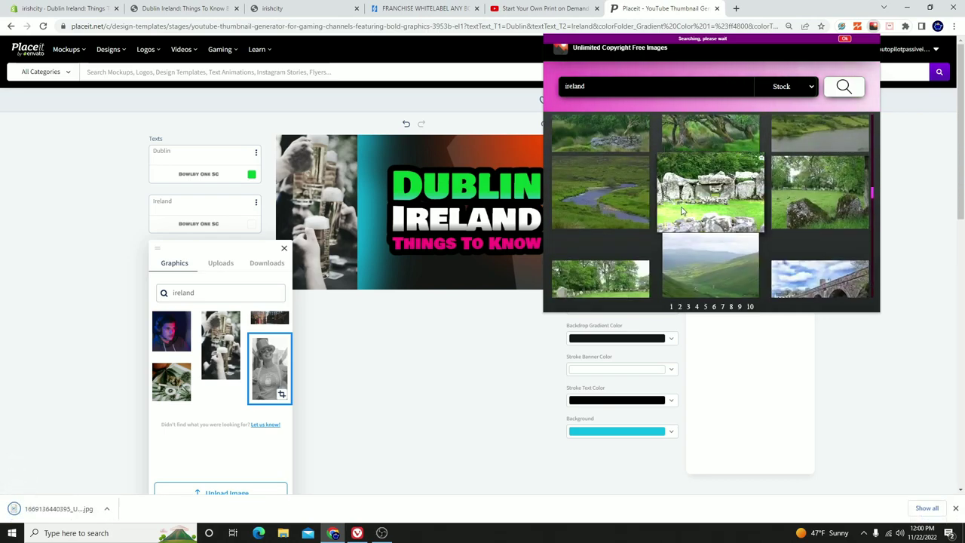
scroll(682, 211, down, 3)
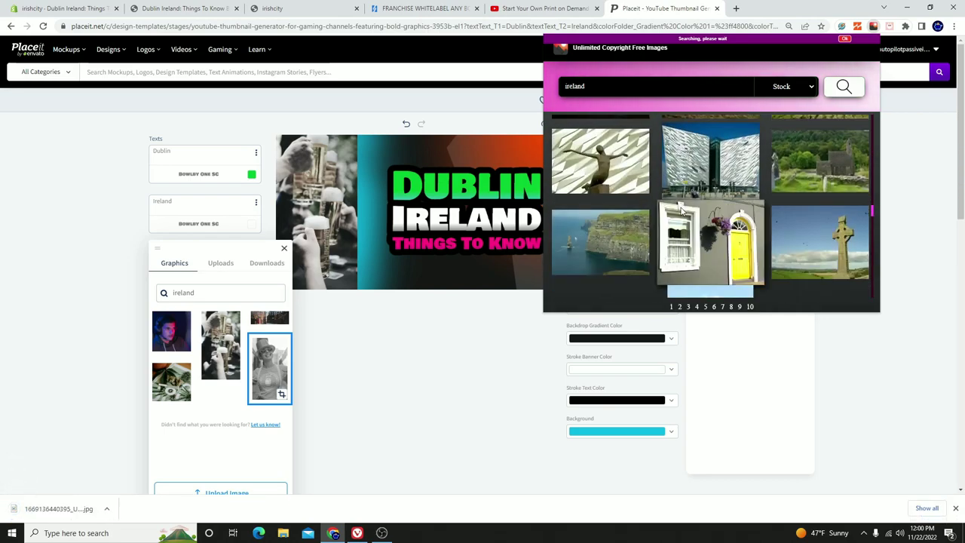
scroll(681, 212, down, 4)
scroll(675, 214, down, 8)
scroll(673, 213, down, 6)
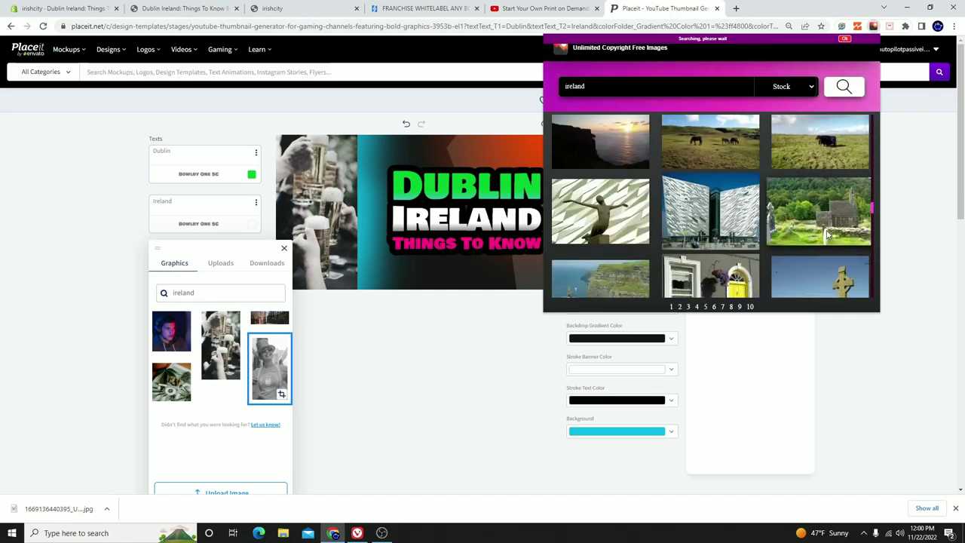
scroll(829, 226, down, 4)
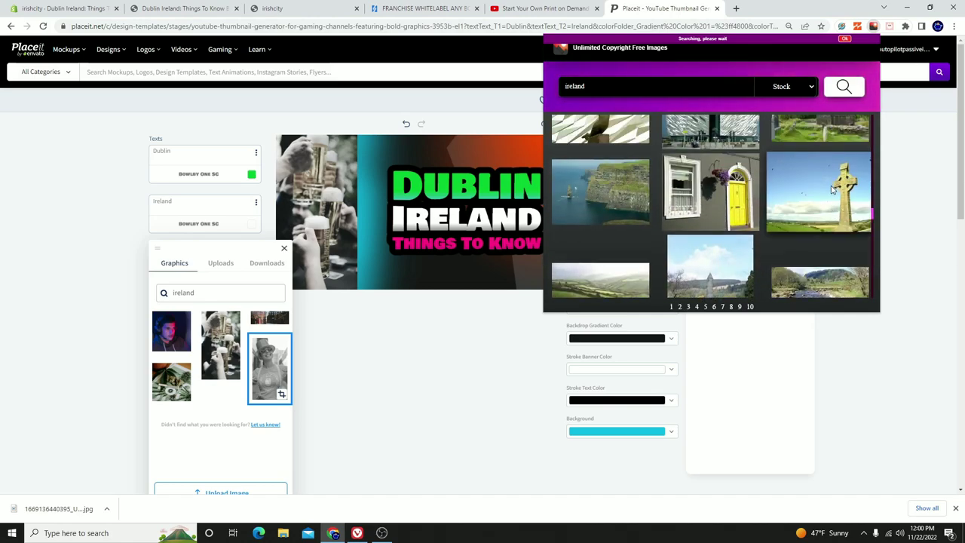
click(832, 189)
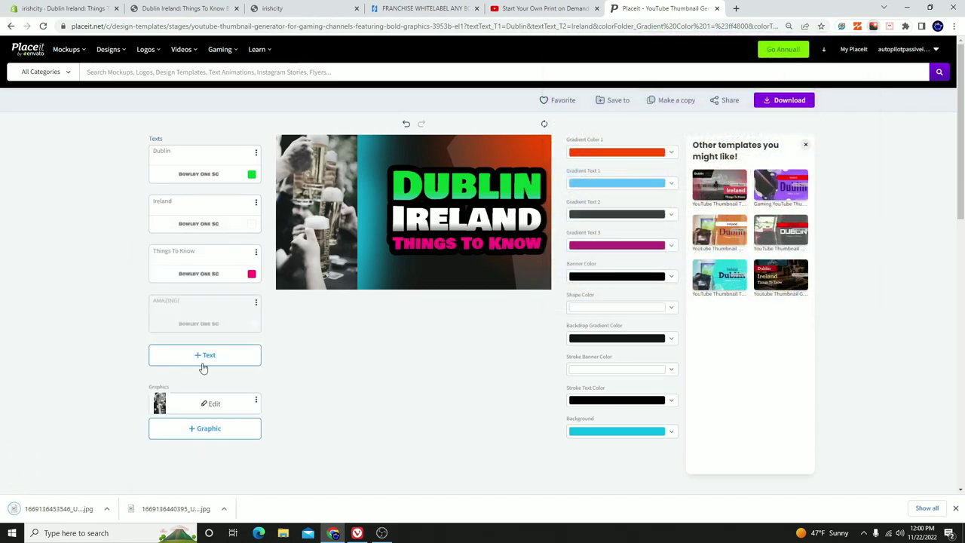
click(212, 429)
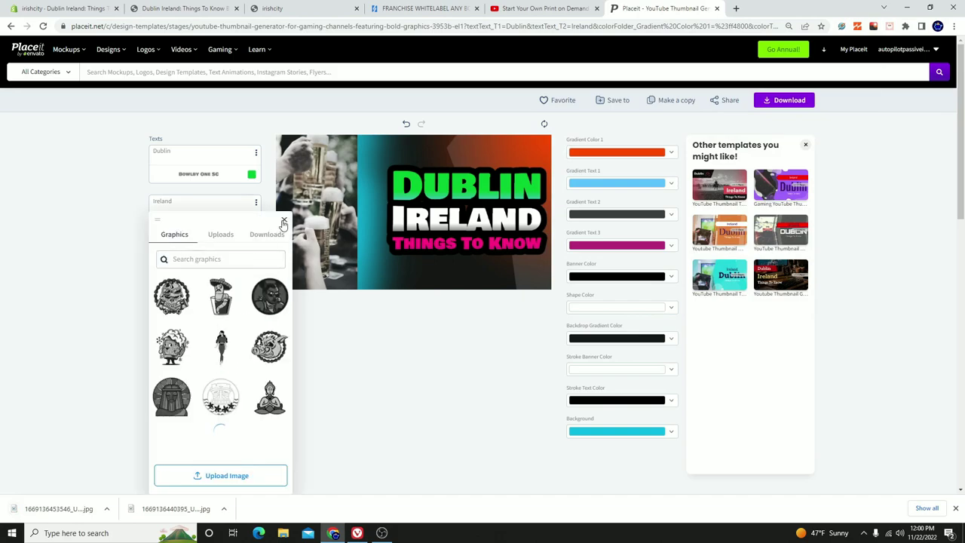
click(282, 219)
click(188, 408)
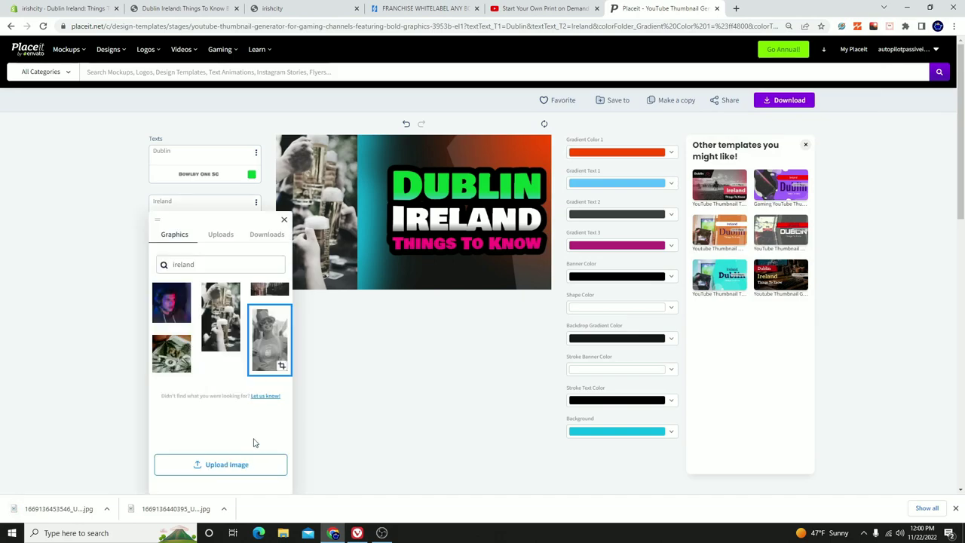
click(218, 468)
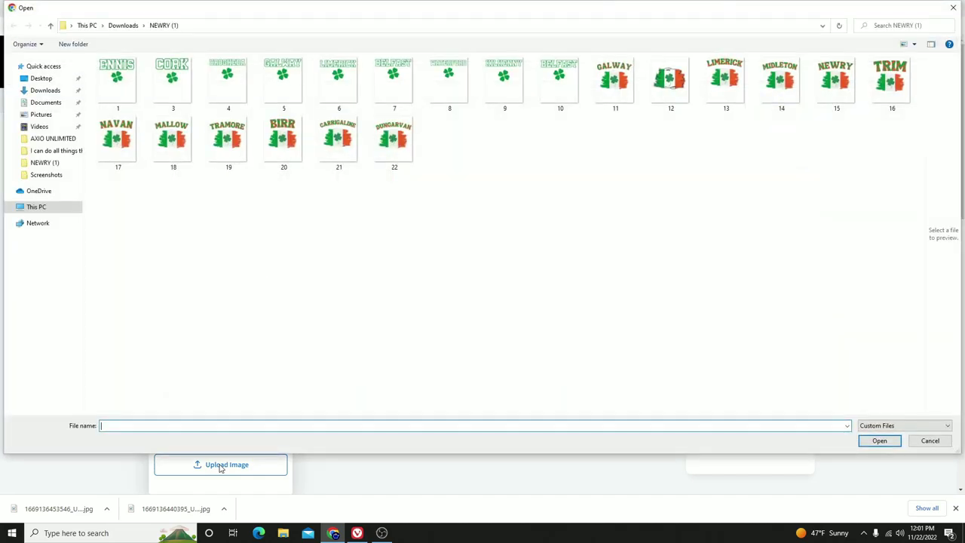
click(36, 79)
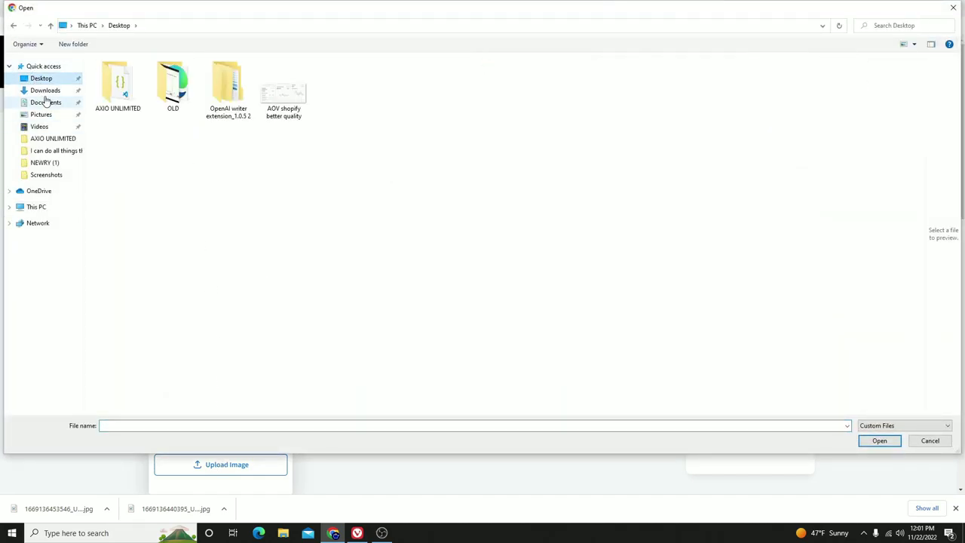
click(47, 91)
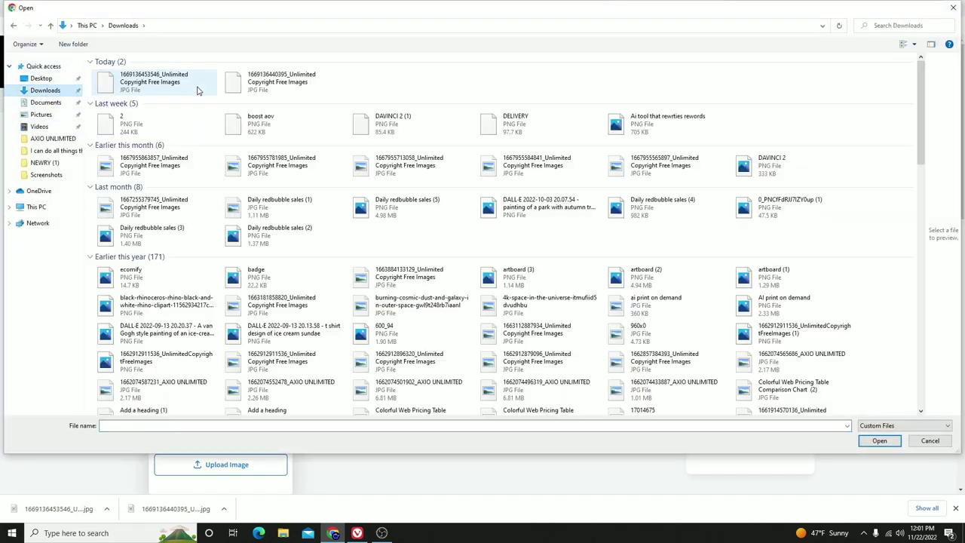
double_click(137, 85)
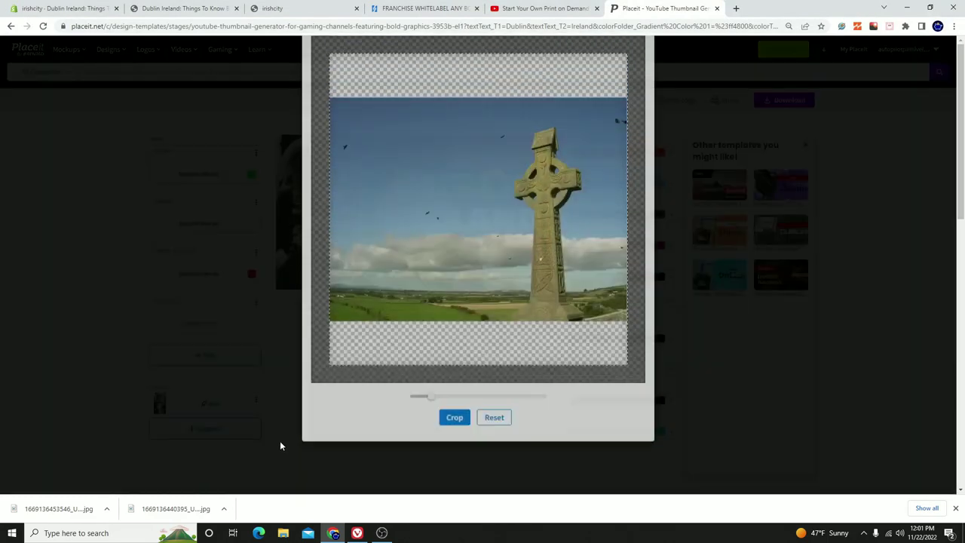
Zoom in on the uploaded picture until it fills the crop frame around the stone cross and apply the crop.
drag(434, 431, 447, 431)
drag(463, 377, 403, 370)
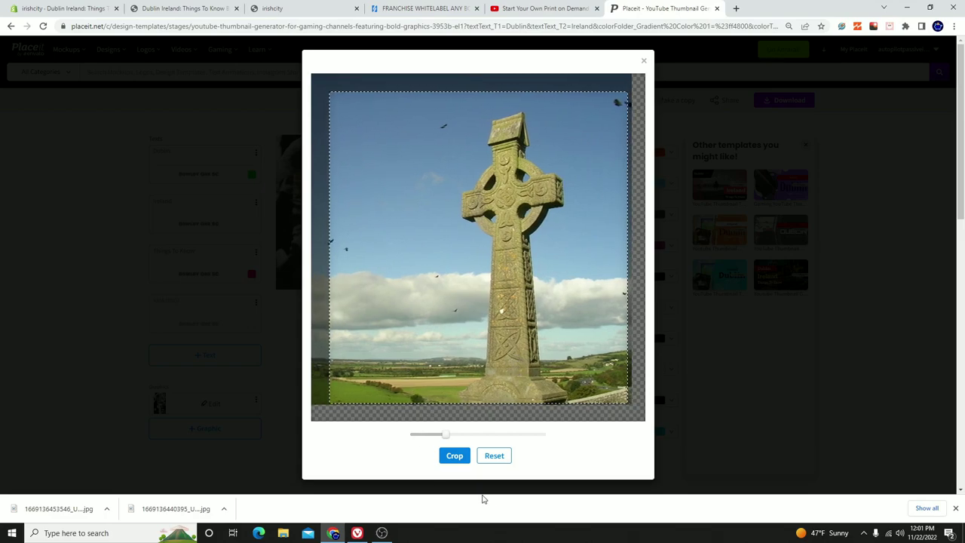
click(456, 456)
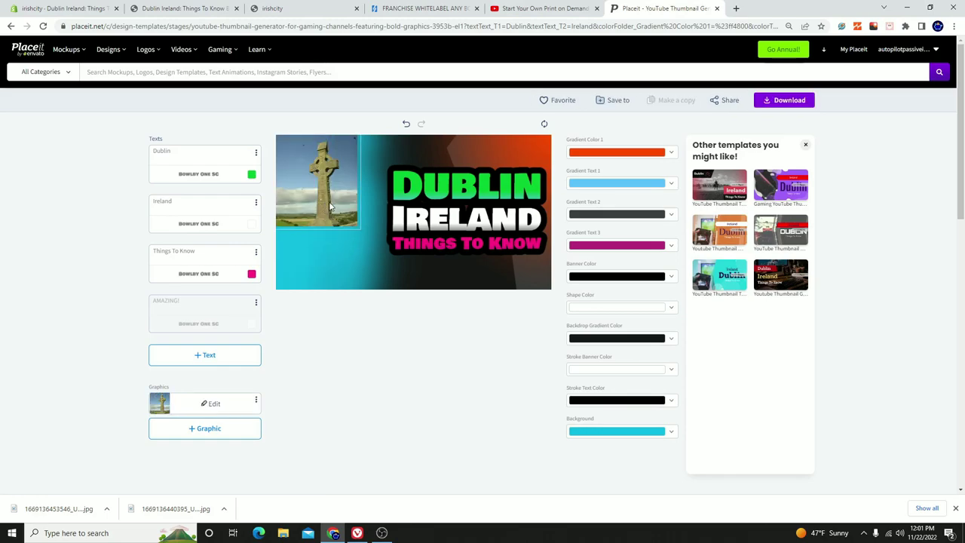
Enlarge and reposition the Celtic cross picture so it fills the thumbnail's empty side with the cross beside the text.
drag(321, 197, 332, 234)
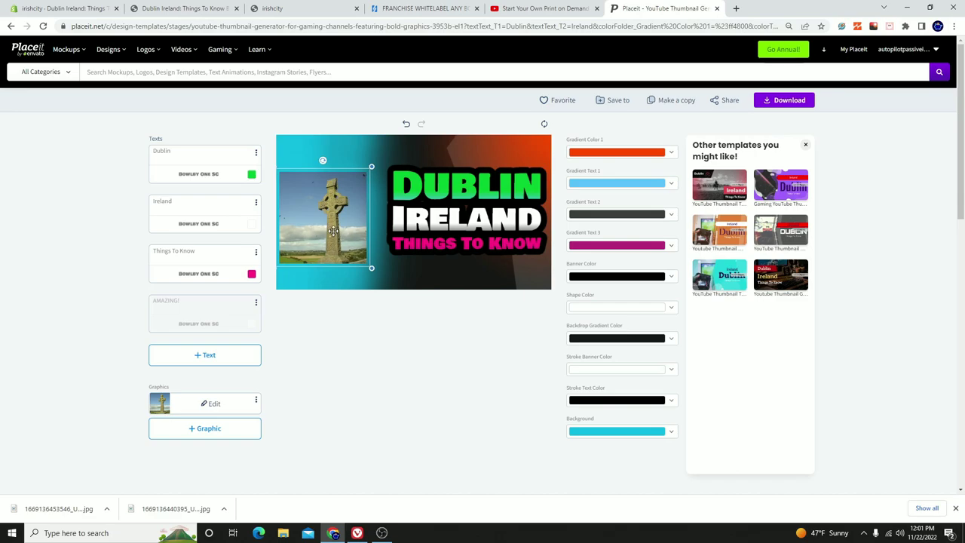
drag(372, 268, 502, 267)
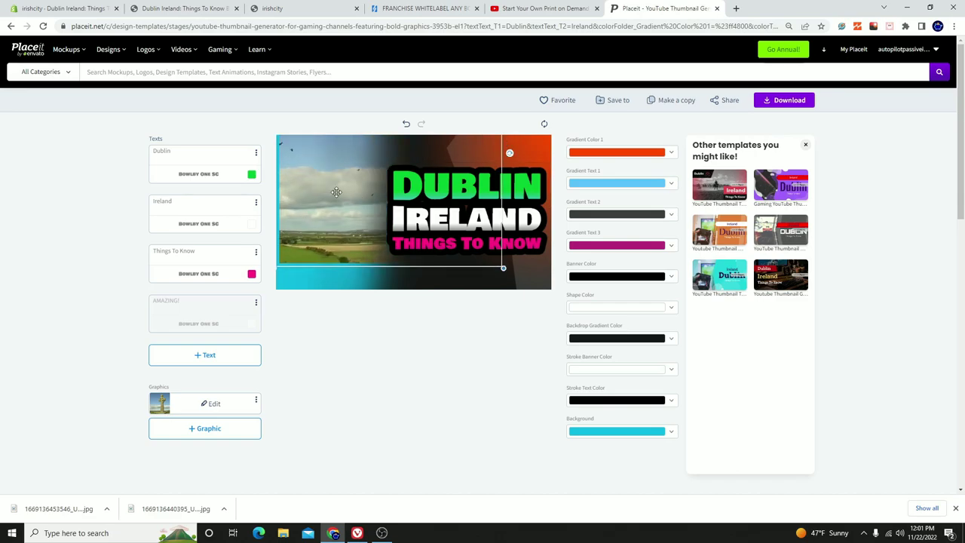
click(397, 241)
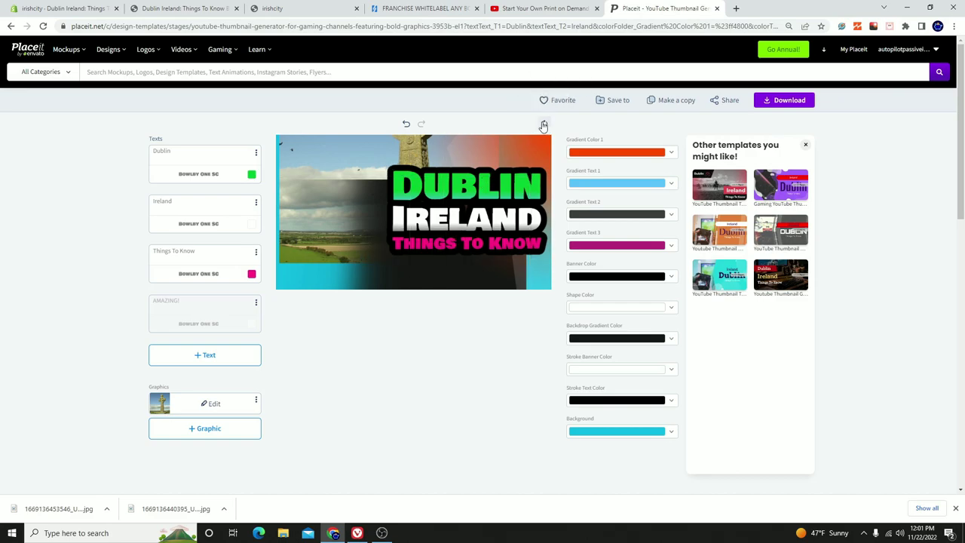
drag(398, 254, 438, 272)
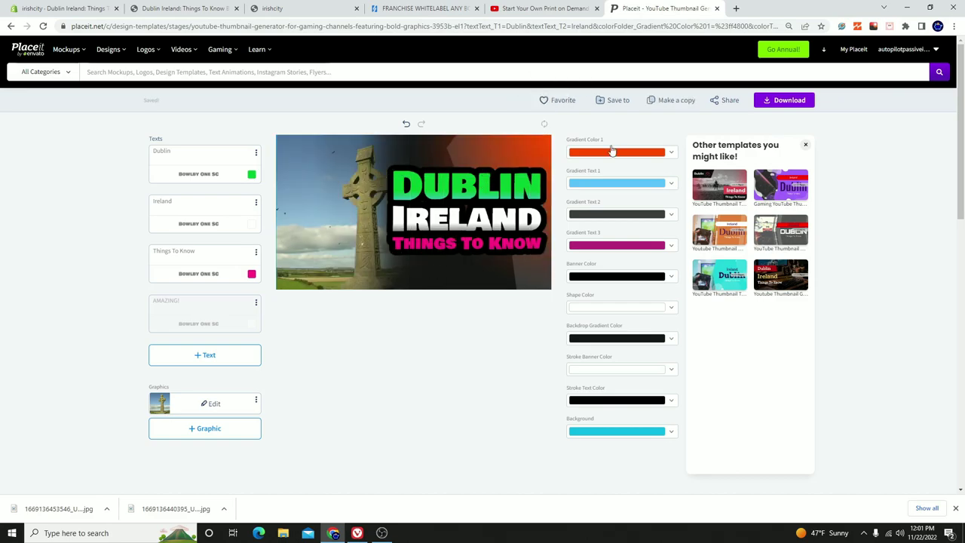
drag(334, 243, 325, 243)
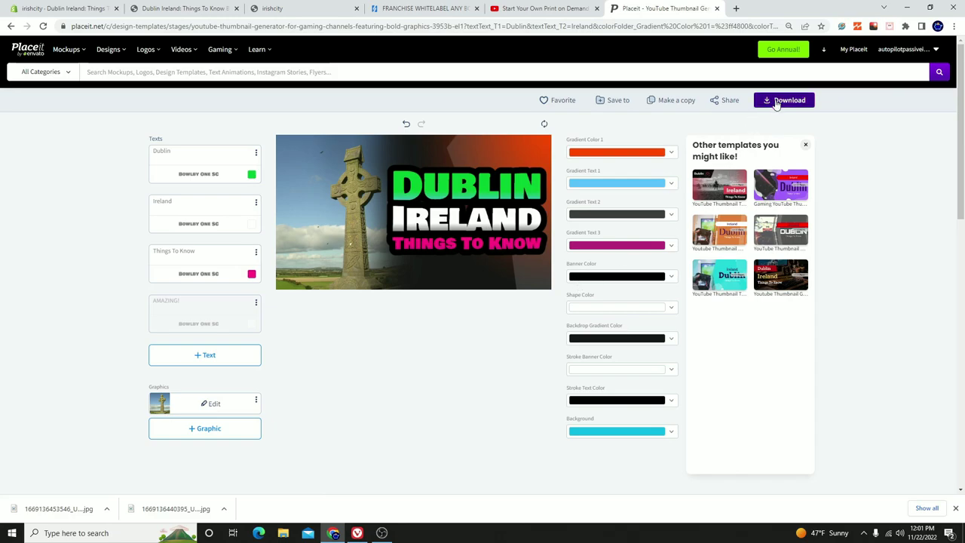
click(215, 404)
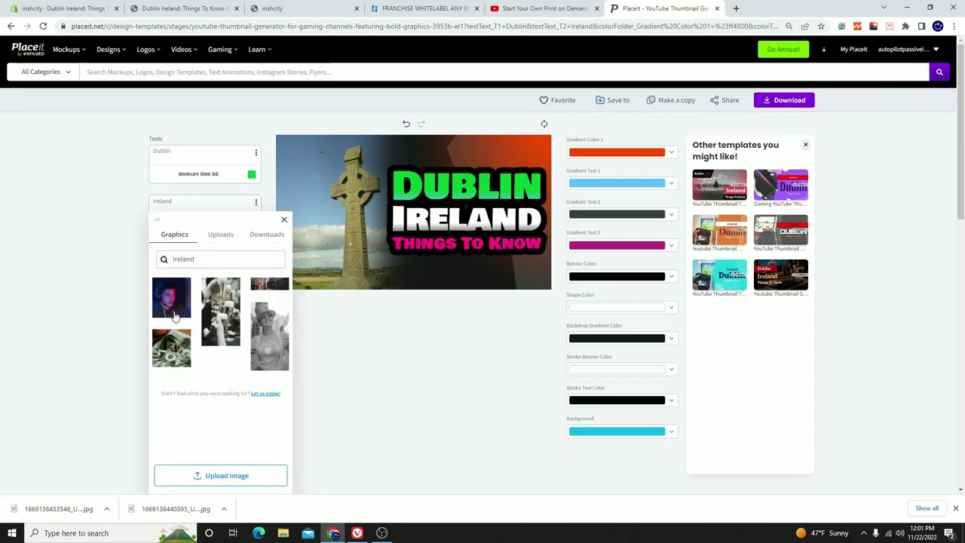
click(225, 476)
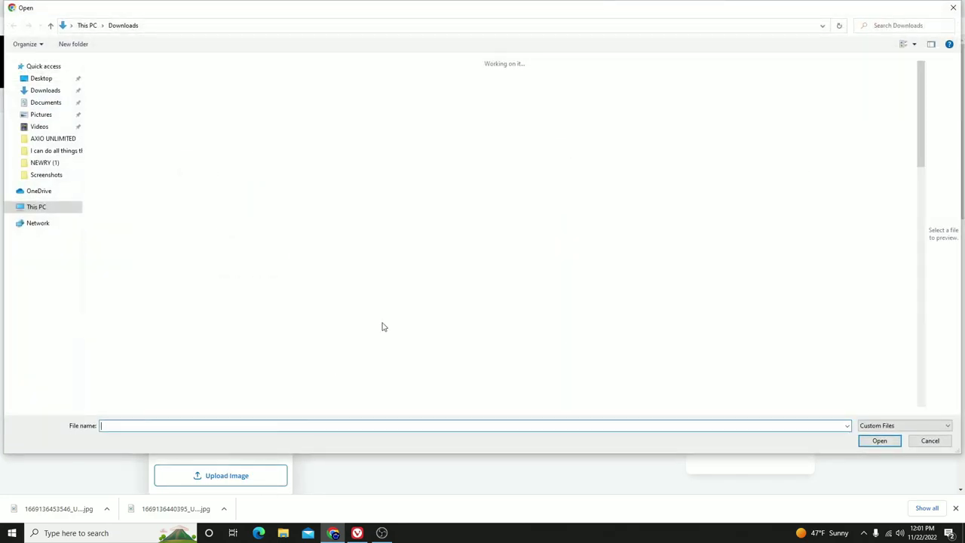
double_click(128, 120)
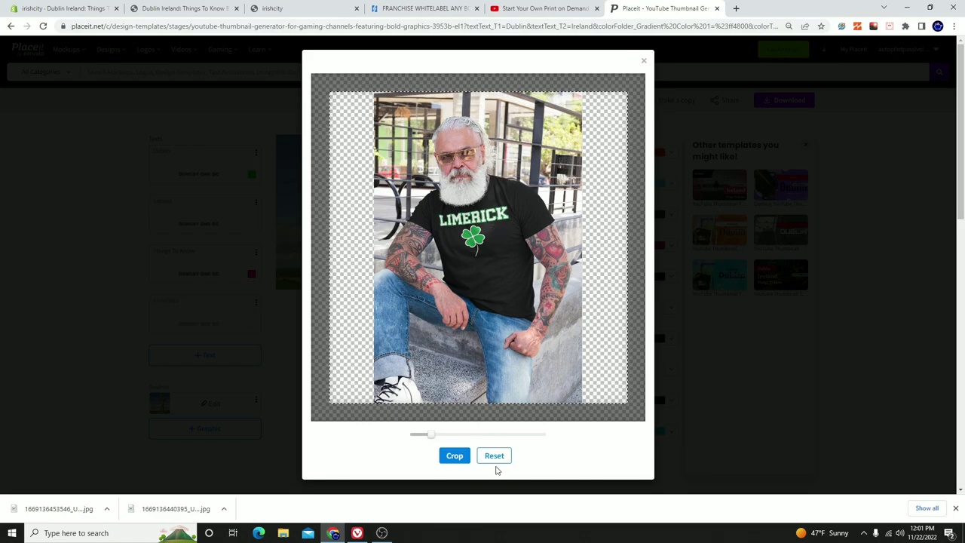
mouse_move(427, 433)
mouse_down()
mouse_move(439, 435)
mouse_move(430, 435)
mouse_up()
click(643, 61)
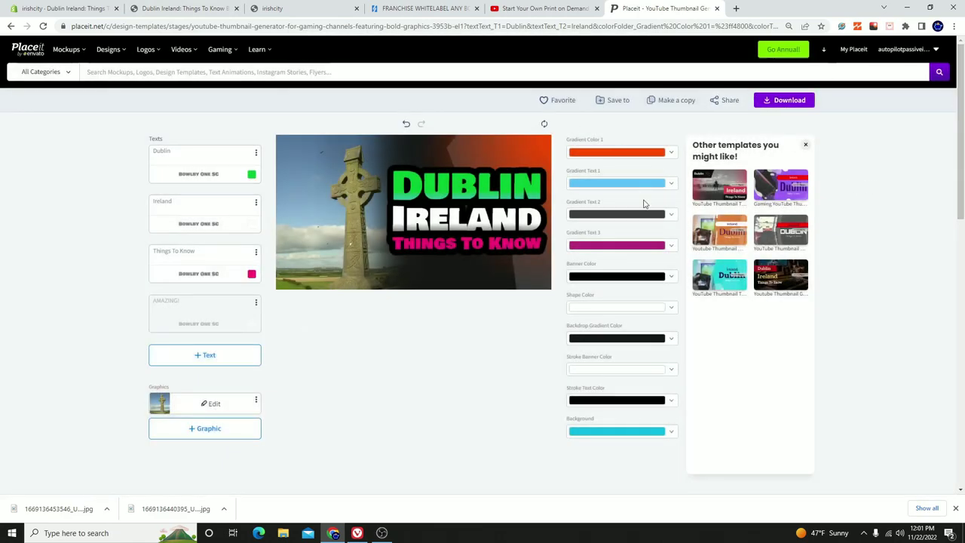
Render the finished Dublin Ireland thumbnail and download it as an image file.
click(811, 98)
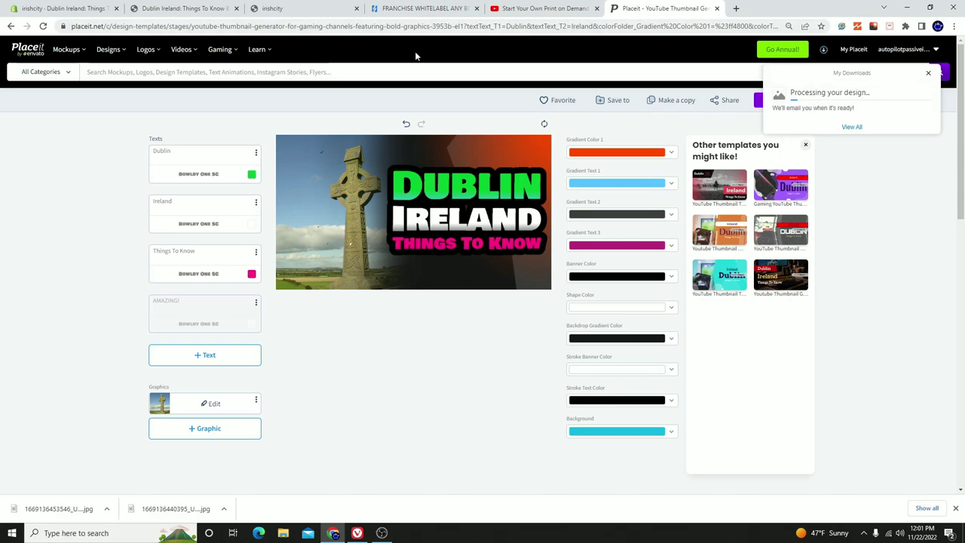
click(104, 8)
scroll(460, 256, down, 3)
scroll(440, 257, up, 10)
scroll(428, 256, up, 2)
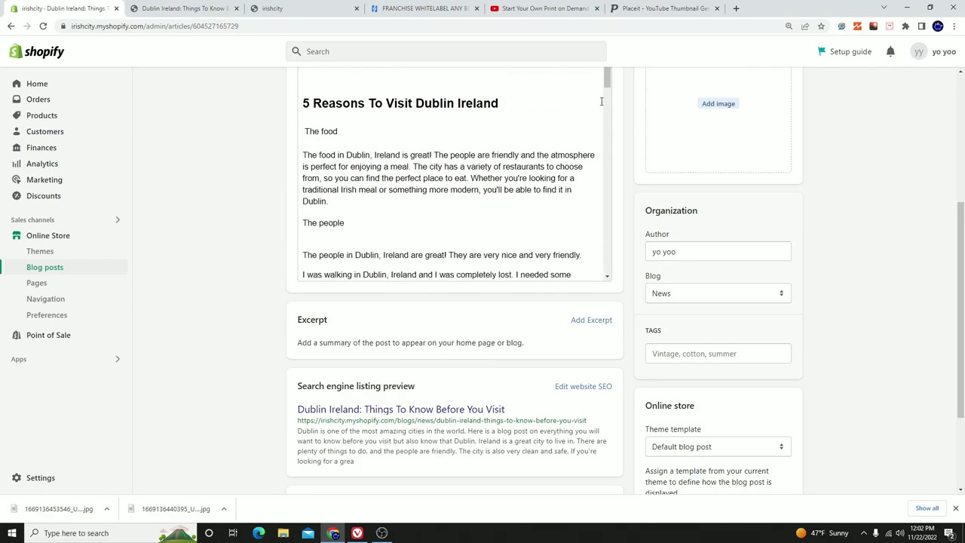
click(662, 7)
click(837, 92)
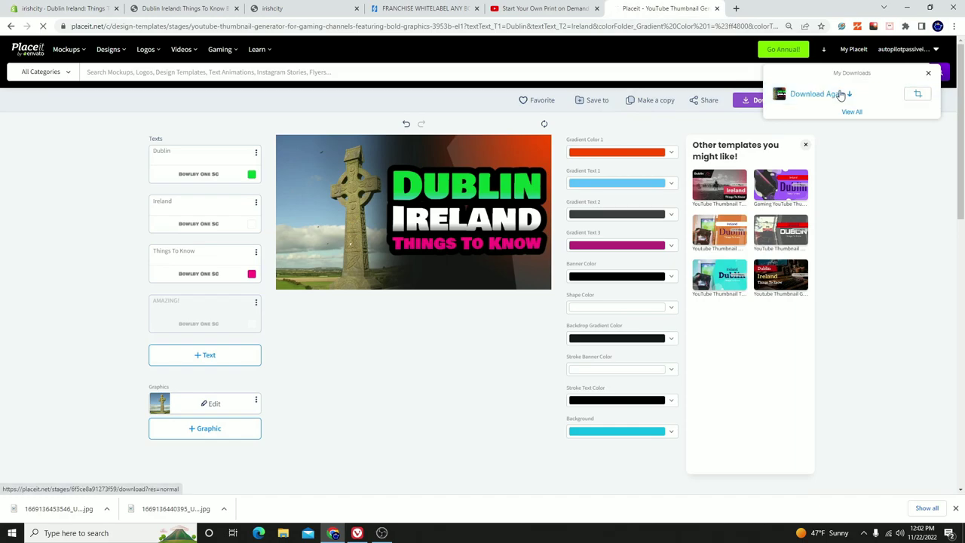
Switch to the Shopify blog post editor and add the downloaded YouTube thumbnail PNG as the post's featured image.
click(80, 6)
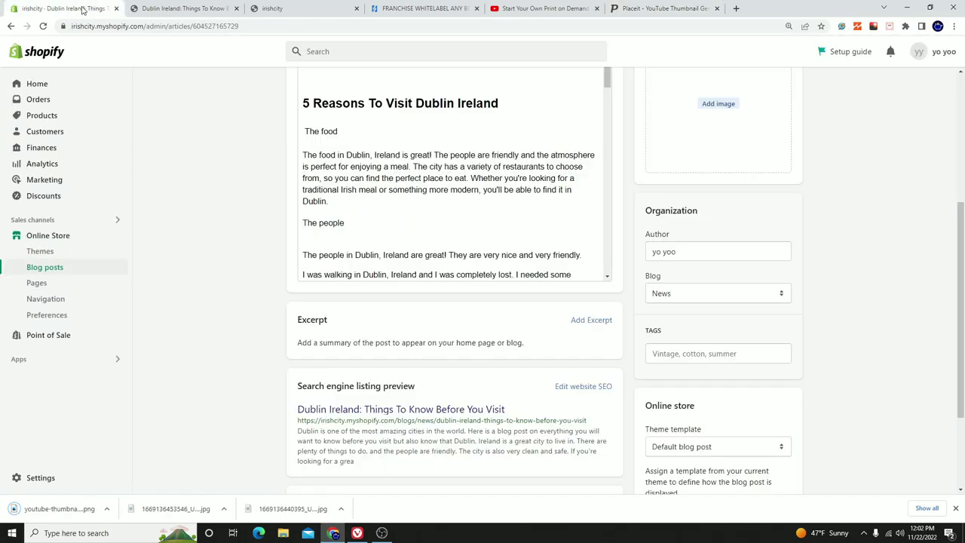
scroll(641, 308, up, 2)
scroll(814, 306, down, 2)
scroll(734, 268, up, 2)
drag(30, 503, 735, 268)
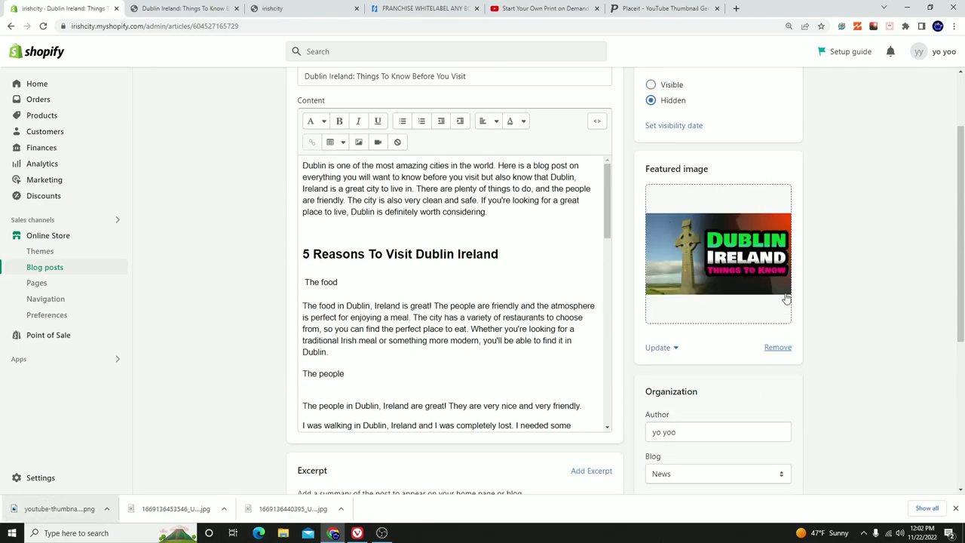
Set the blog post's visibility to Visible and save the post.
scroll(787, 256, up, 2)
click(668, 187)
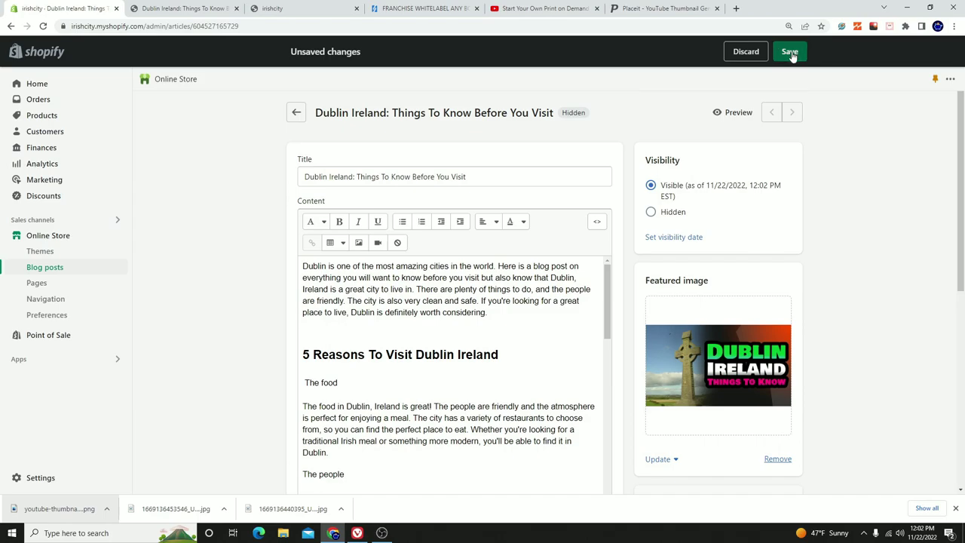
click(789, 52)
scroll(860, 260, down, 5)
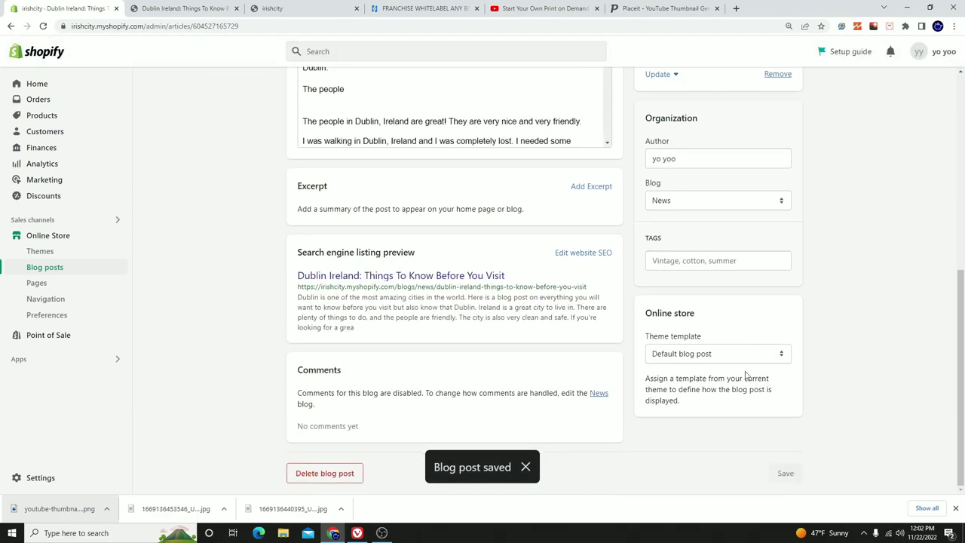
scroll(747, 367, up, 6)
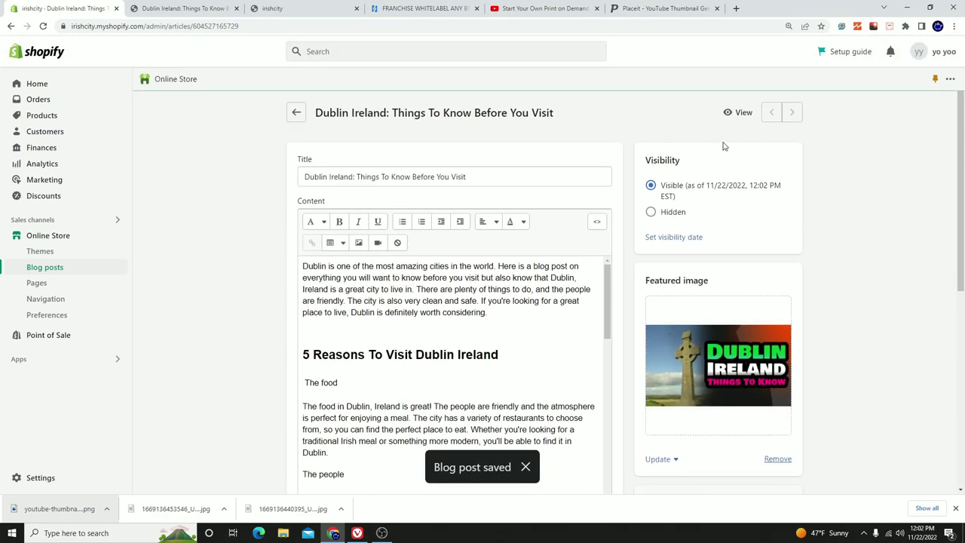
Open the published Dublin post on the storefront and look over its featured image, introduction and sections.
click(730, 112)
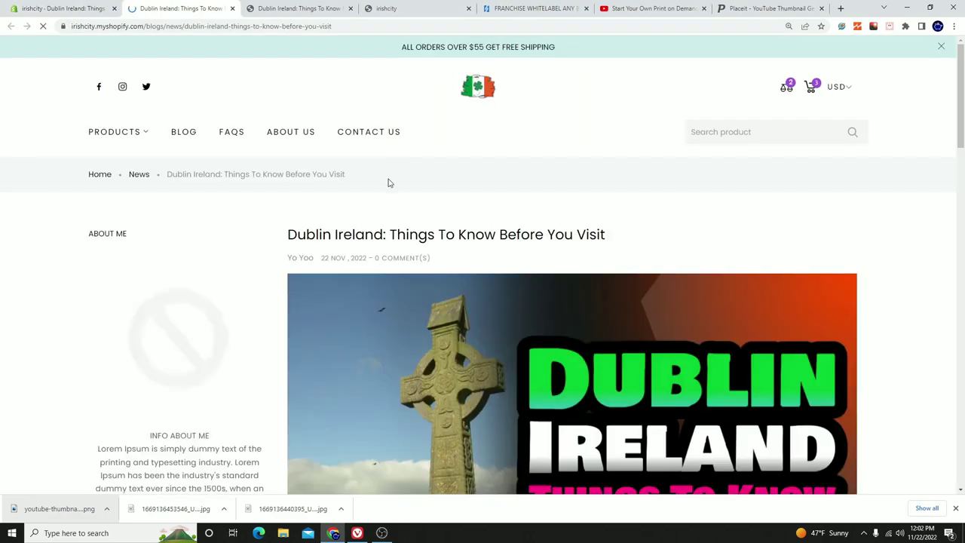
scroll(595, 323, down, 3)
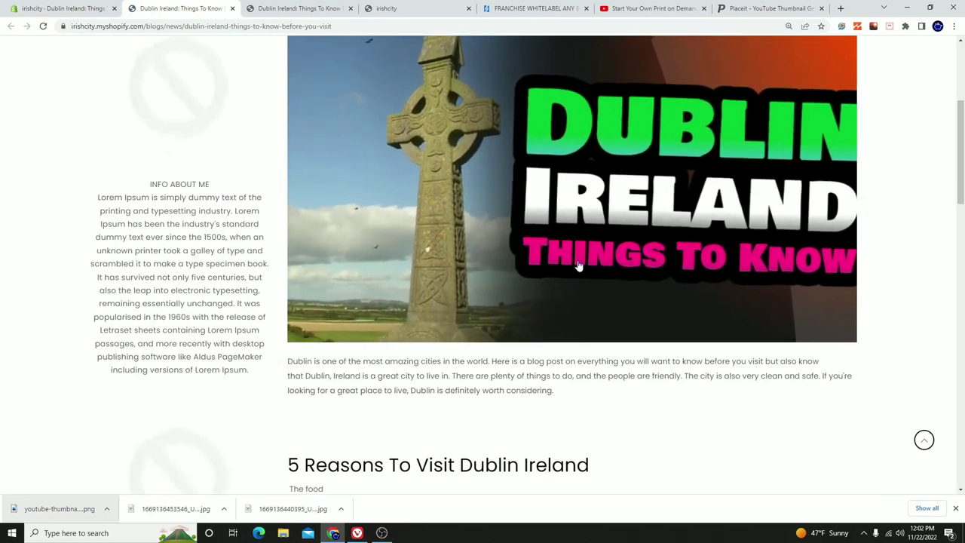
scroll(370, 352, down, 4)
drag(327, 193, 347, 455)
scroll(490, 372, down, 4)
click(456, 318)
scroll(430, 289, up, 3)
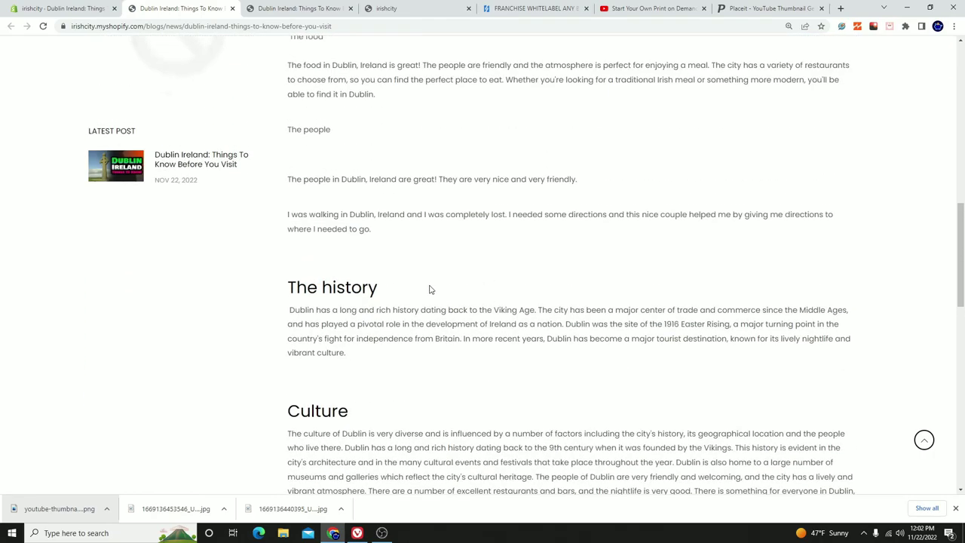
scroll(431, 289, up, 2)
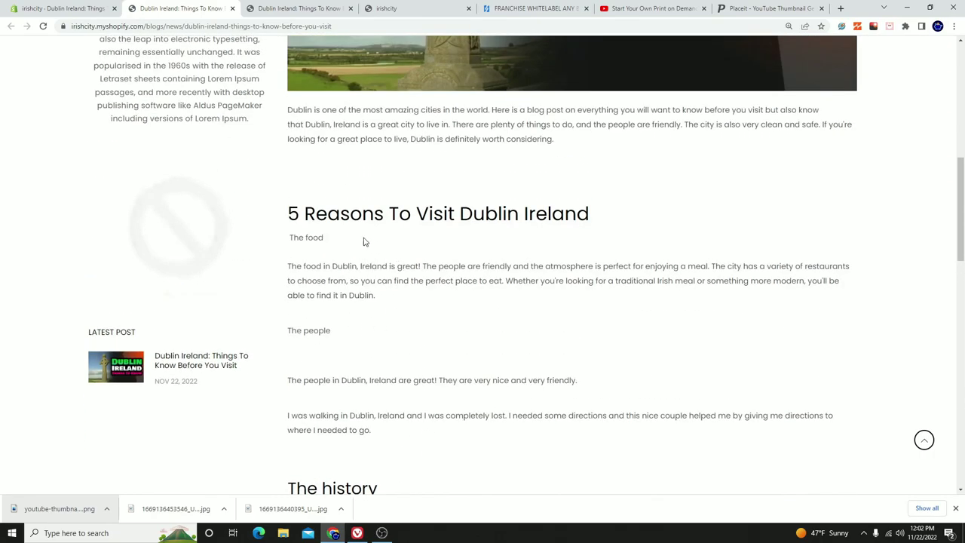
Examine the published post's heading formatting, comparing "The food" and "The people" with the other section titles, and recheck the featured image.
drag(308, 218, 291, 344)
scroll(138, 284, down, 4)
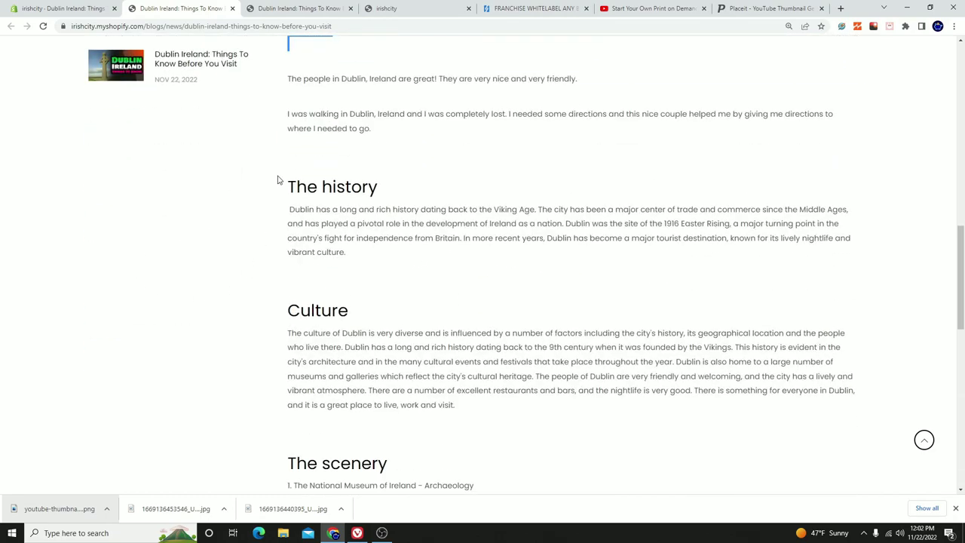
drag(297, 160, 306, 129)
scroll(328, 215, up, 3)
drag(328, 190, 298, 188)
drag(330, 275, 299, 280)
scroll(374, 308, down, 3)
scroll(394, 345, down, 2)
scroll(394, 344, up, 15)
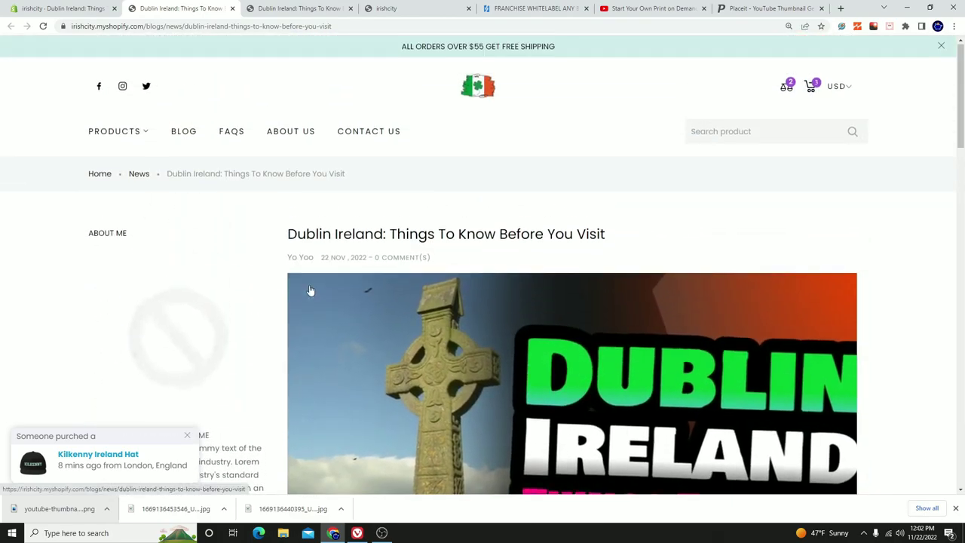
scroll(317, 293, down, 4)
scroll(224, 121, up, 3)
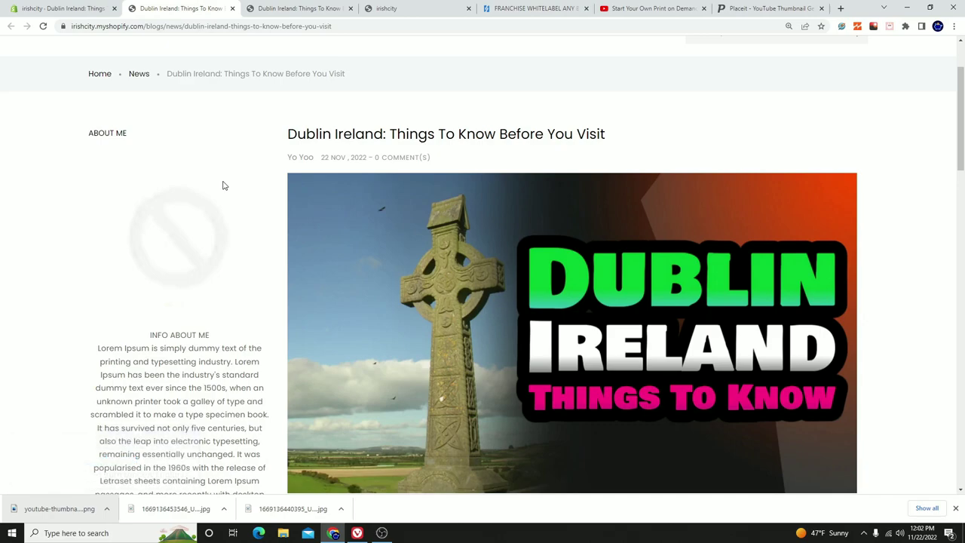
Open YouTube in a new incognito window and search for "DIY INCOME TUTORIALS".
click(951, 28)
click(879, 63)
text(youtube.com)
key(Return)
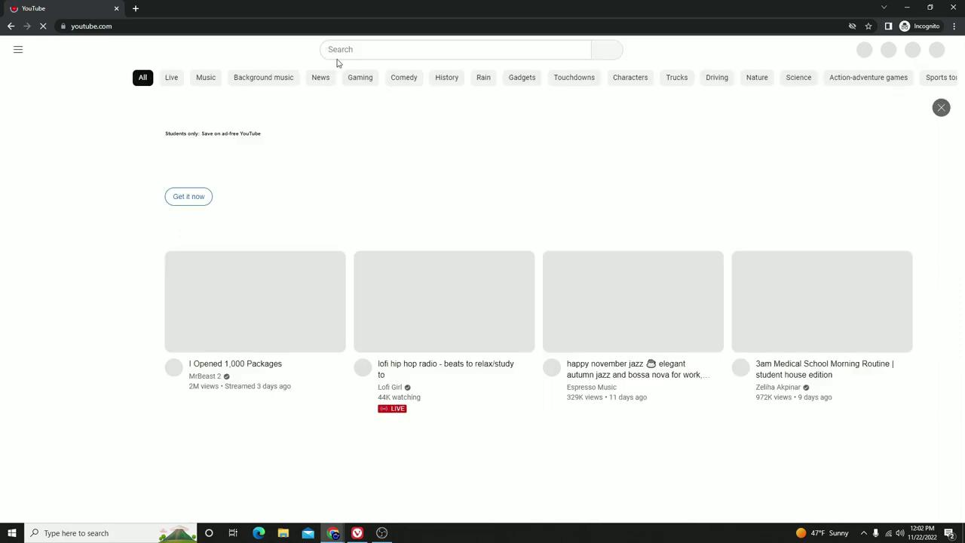
click(346, 52)
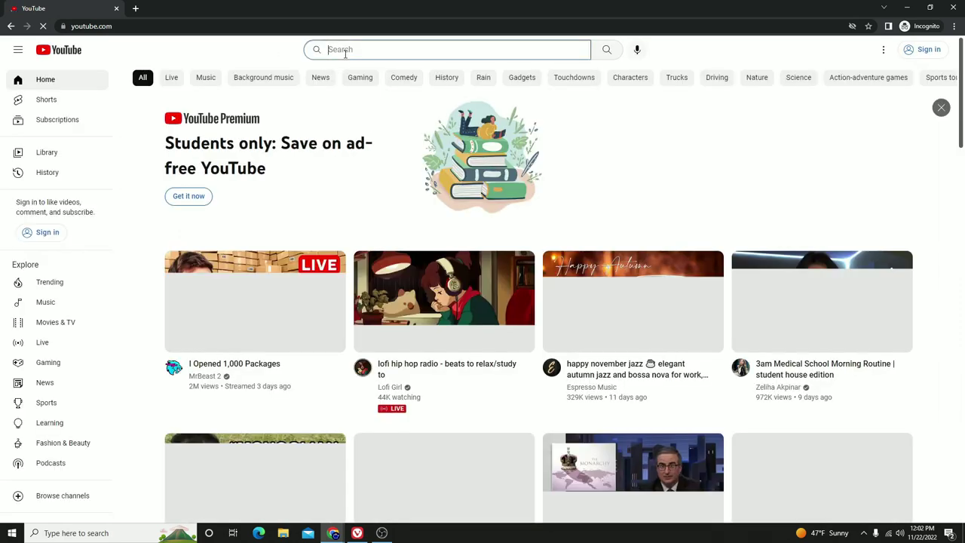
text(DIY INCOME TUTORIALS)
key(Return)
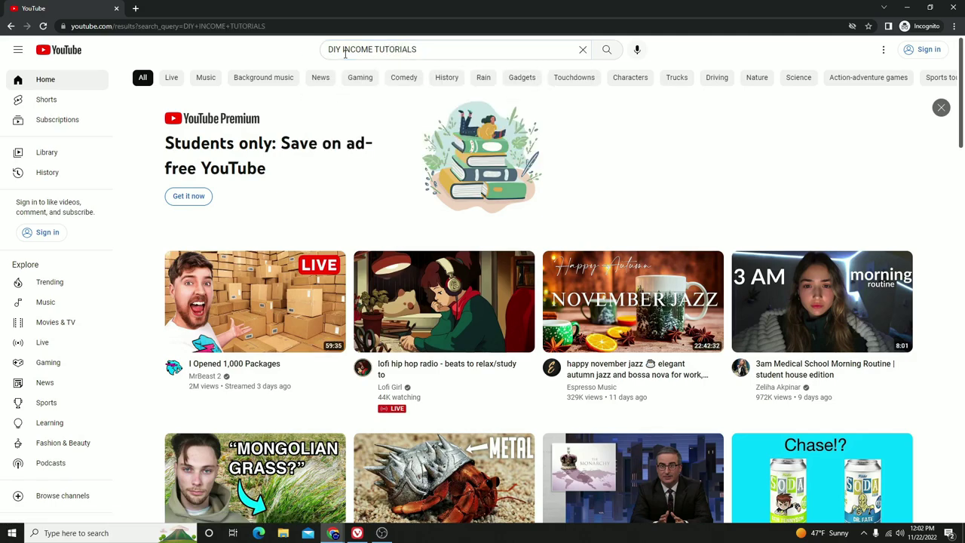
Open the DIY INCOME TUTORIALS channel from the search results and look through its recently uploaded videos.
scroll(399, 230, down, 2)
click(331, 289)
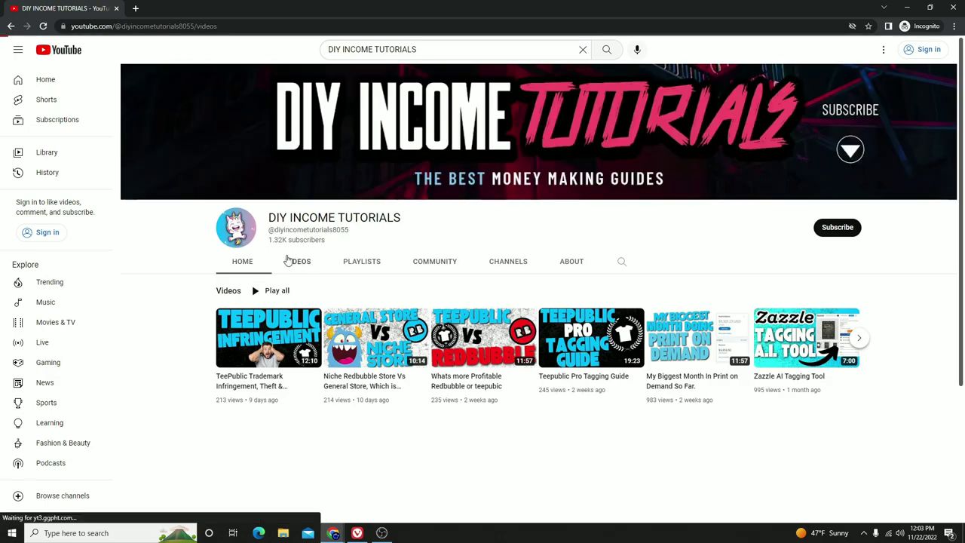
click(288, 261)
scroll(394, 283, down, 2)
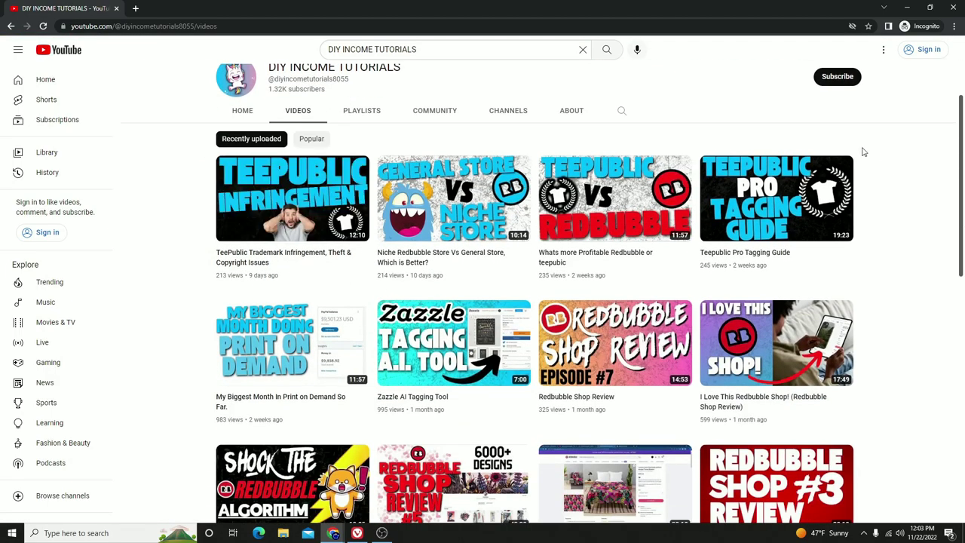
scroll(904, 348, up, 4)
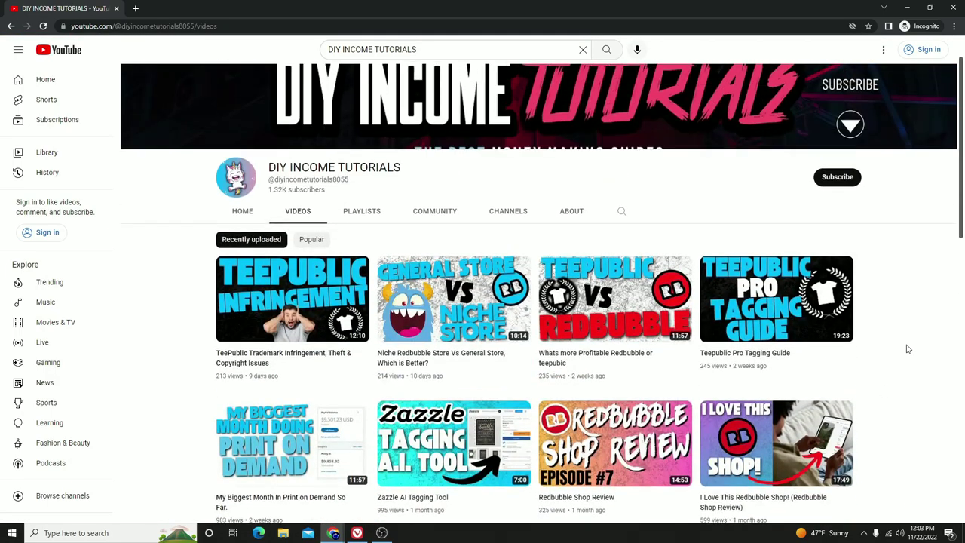
scroll(897, 349, down, 4)
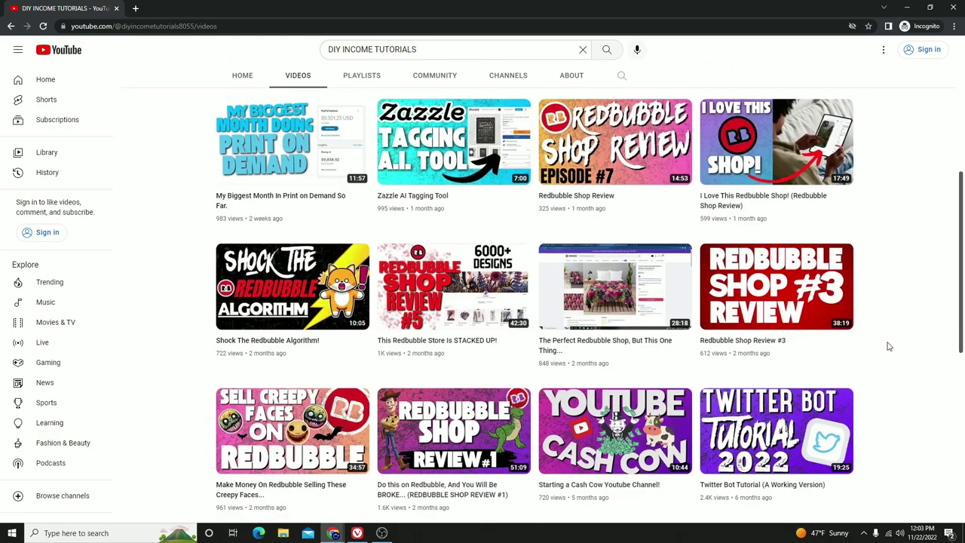
scroll(883, 349, up, 2)
scroll(854, 349, up, 1)
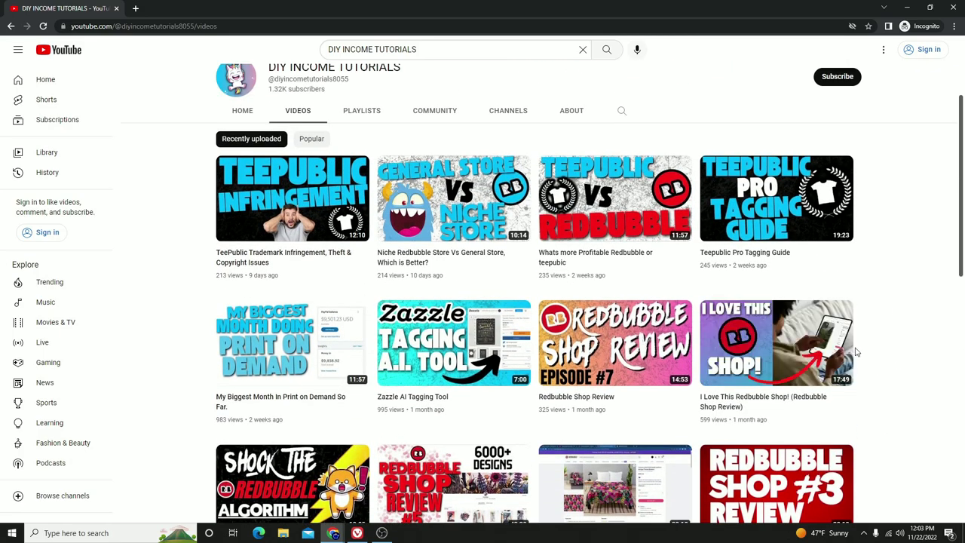
click(381, 533)
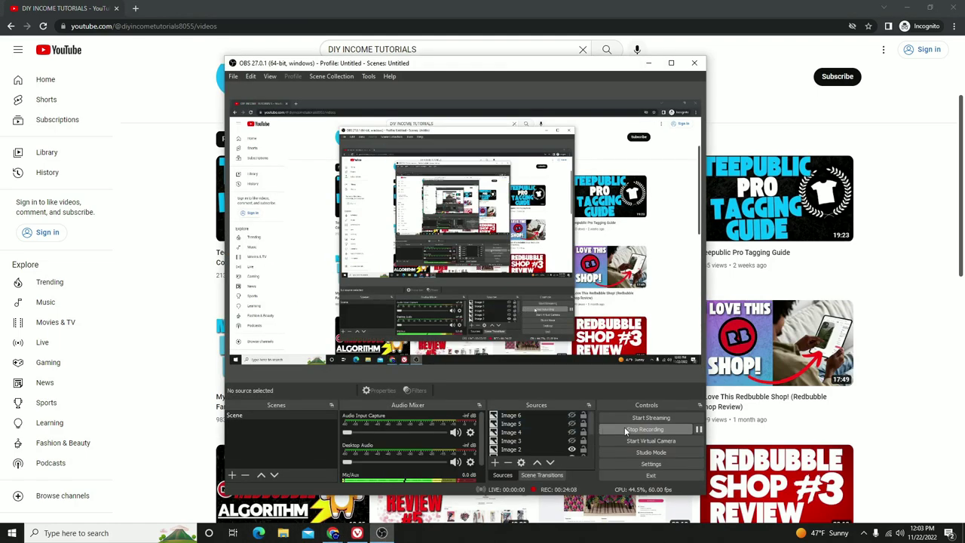